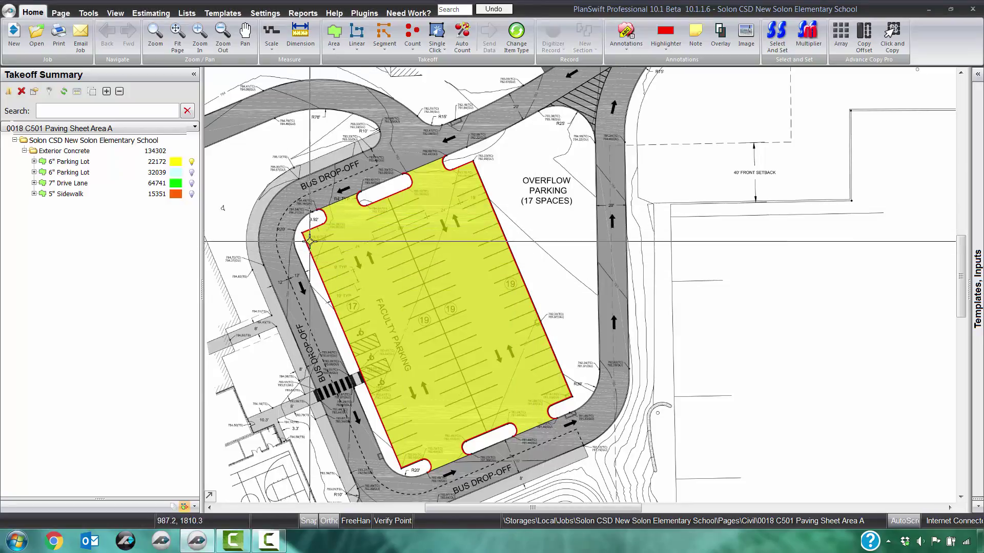
# Examine the faculty parking area on the paving plan and the component list of the yellow 6" Parking Lot takeoff
pyautogui.scroll(4, 296, 214)
pyautogui.scroll(-3, 308, 251)
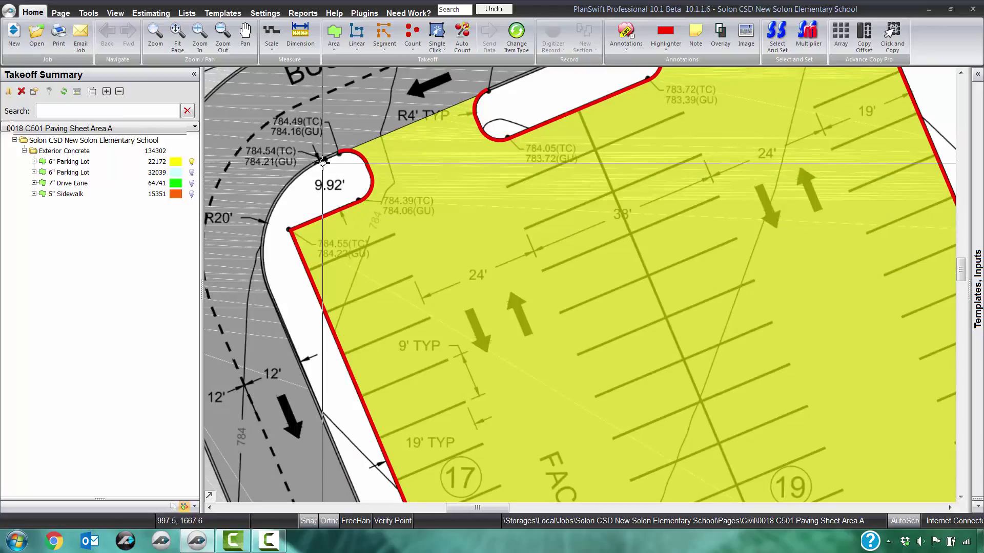
pyautogui.click(70, 162)
pyautogui.click(34, 161)
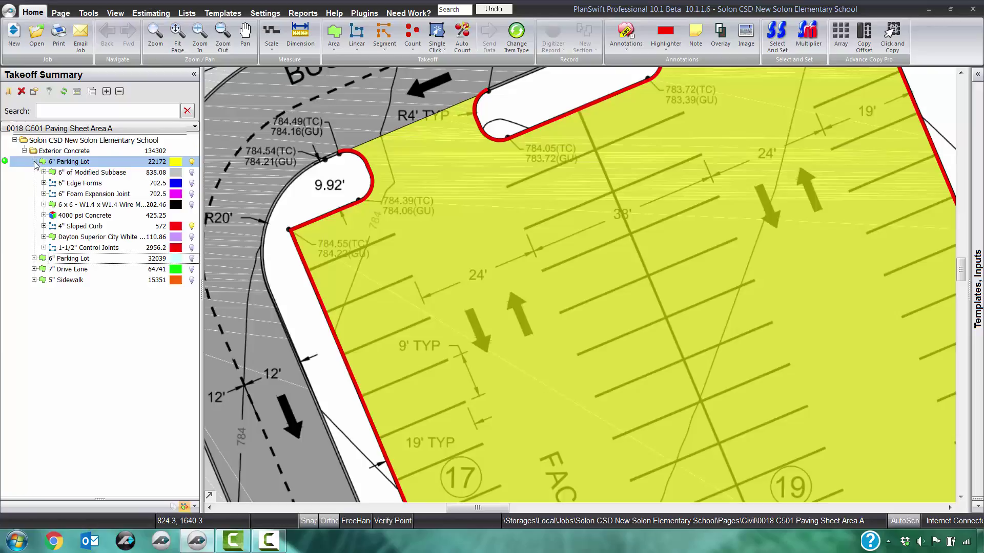
pyautogui.click(76, 161)
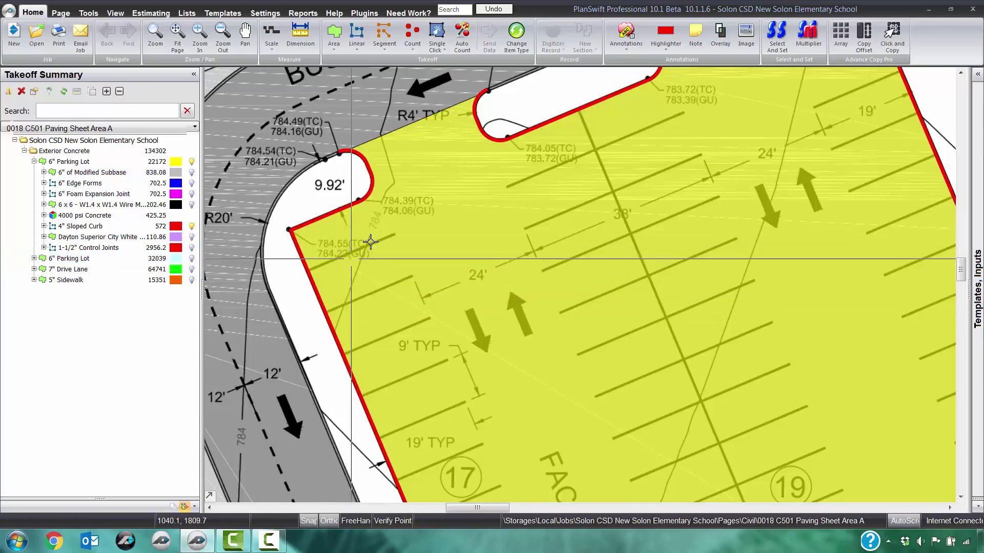
pyautogui.scroll(-5, 374, 237)
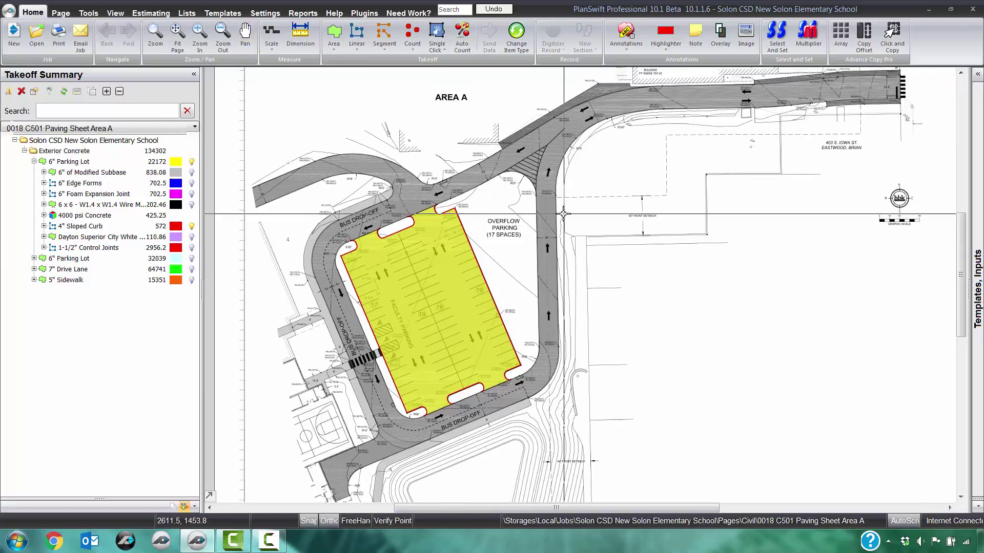
pyautogui.moveTo(524, 256); pyautogui.dragTo(532, 251)
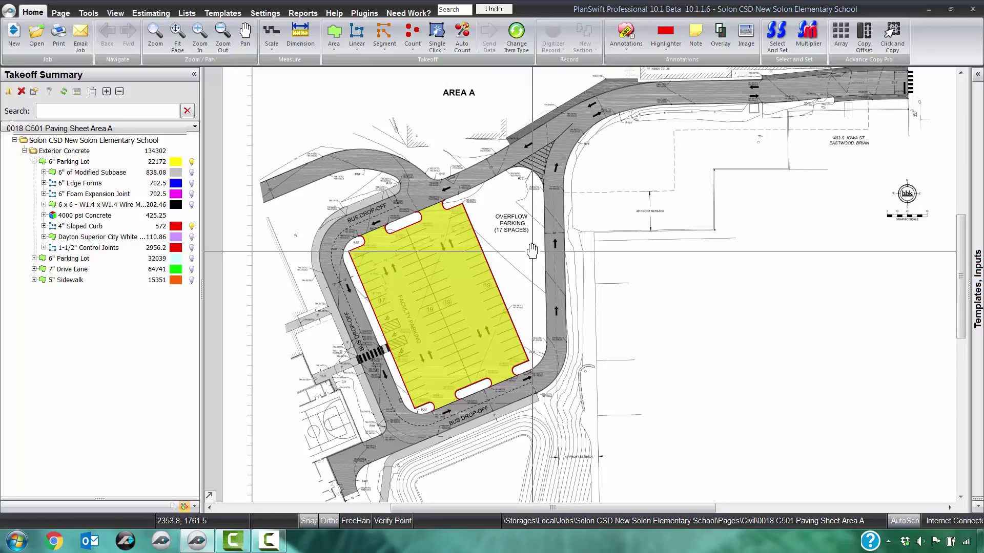
pyautogui.moveTo(532, 251); pyautogui.dragTo(541, 249)
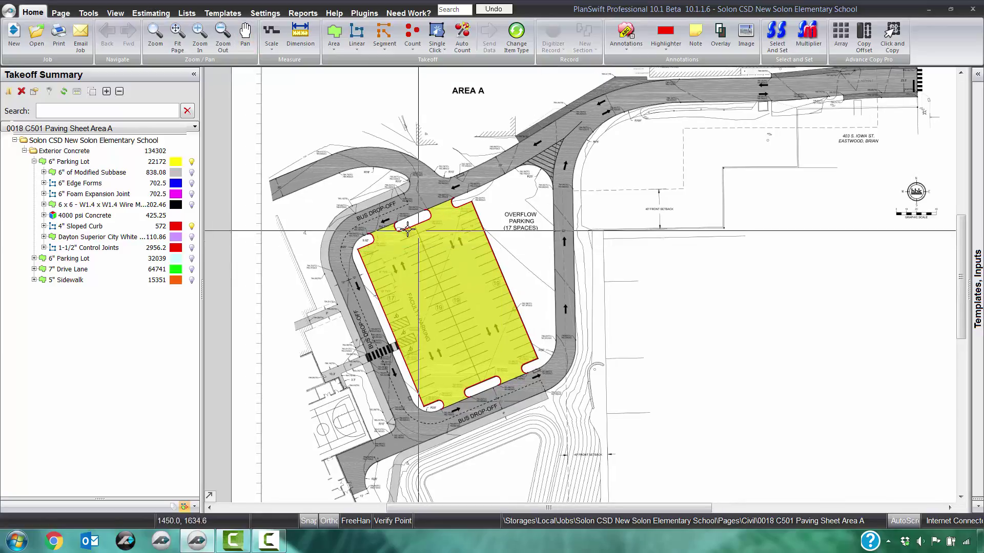
# Set the yellow 6" Parking Lot's modified subbase thickness to 0 inches and turn off Add for Margin of Error
pyautogui.click(91, 174)
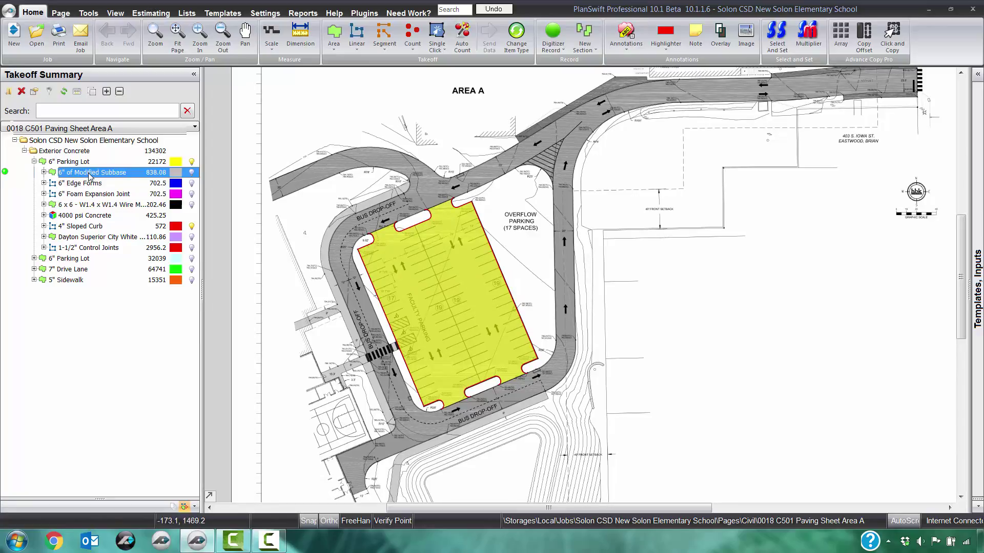
pyautogui.rightClick(90, 176)
pyautogui.press('Escape')
pyautogui.click(396, 231)
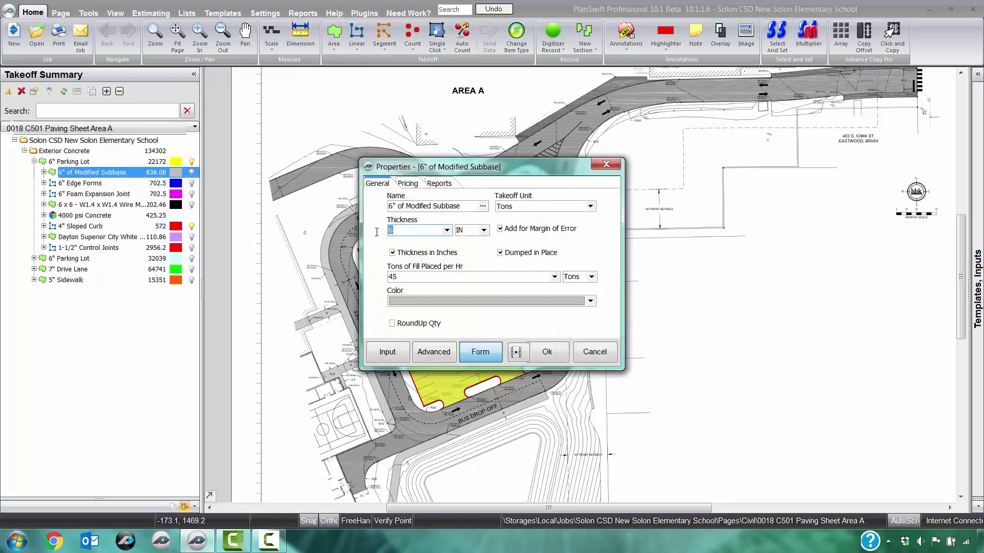
pyautogui.write('0')
pyautogui.click(447, 230)
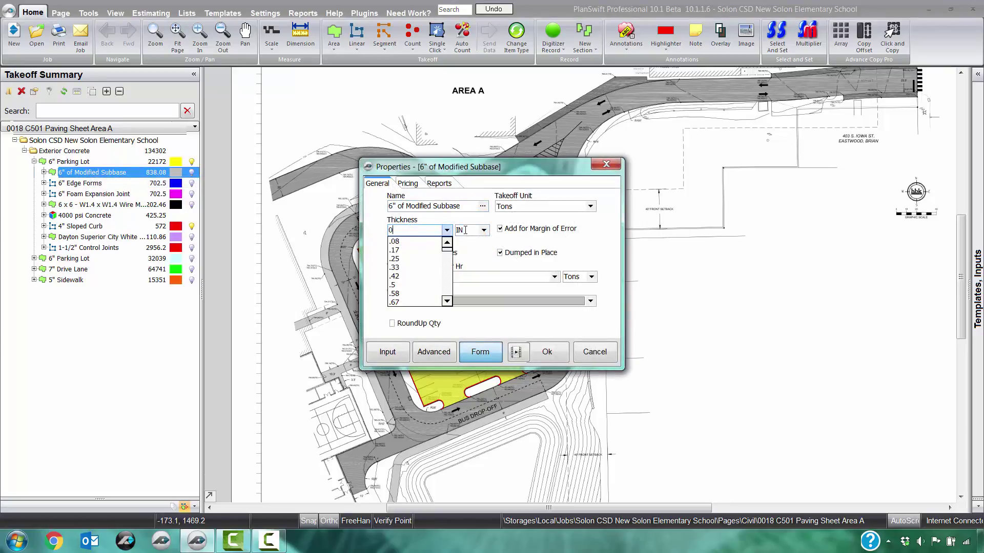
pyautogui.click(500, 233)
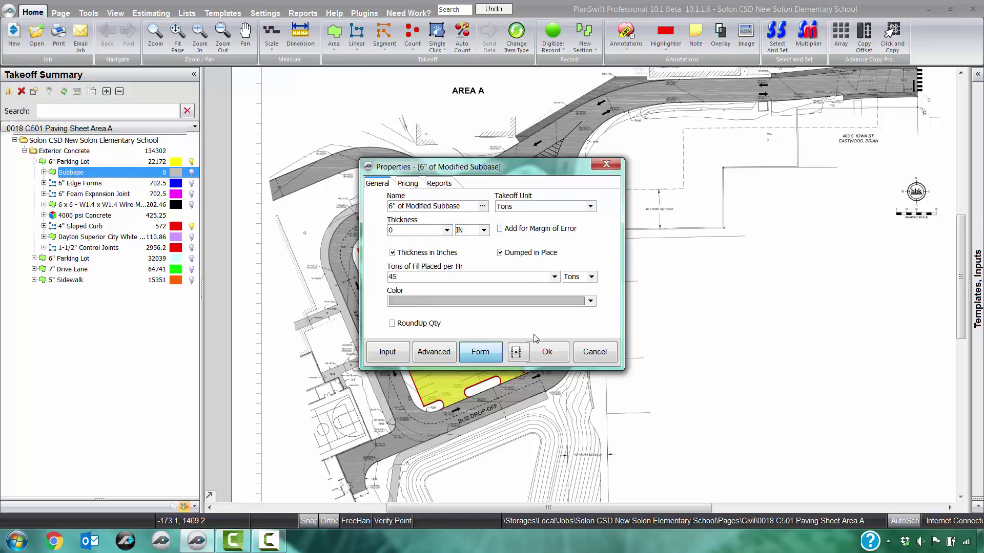
pyautogui.click(549, 351)
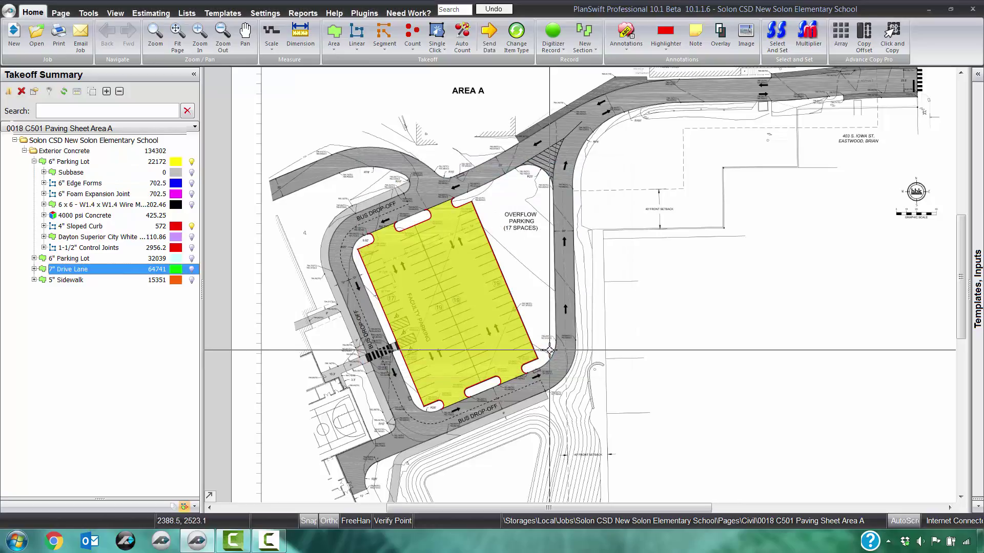
# Expand the Subbase's parts and load the 03 - Concrete template set
pyautogui.click(589, 320)
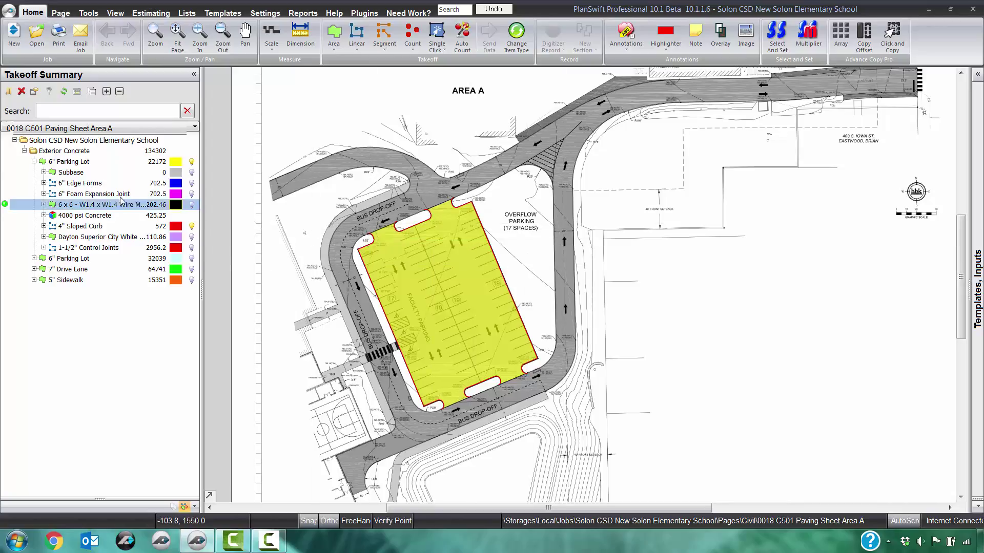
pyautogui.click(44, 173)
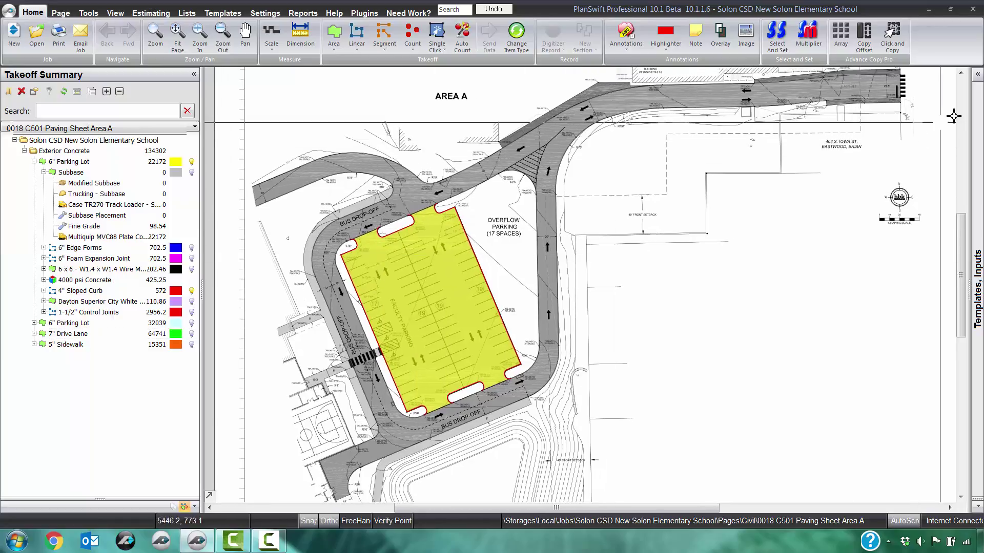
pyautogui.click(977, 81)
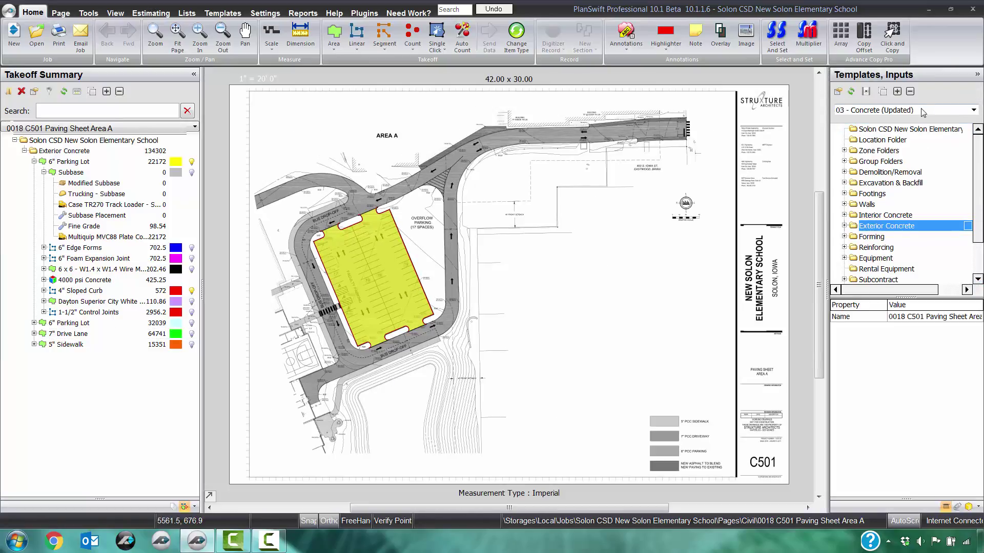
pyautogui.click(922, 113)
pyautogui.click(923, 115)
pyautogui.click(891, 131)
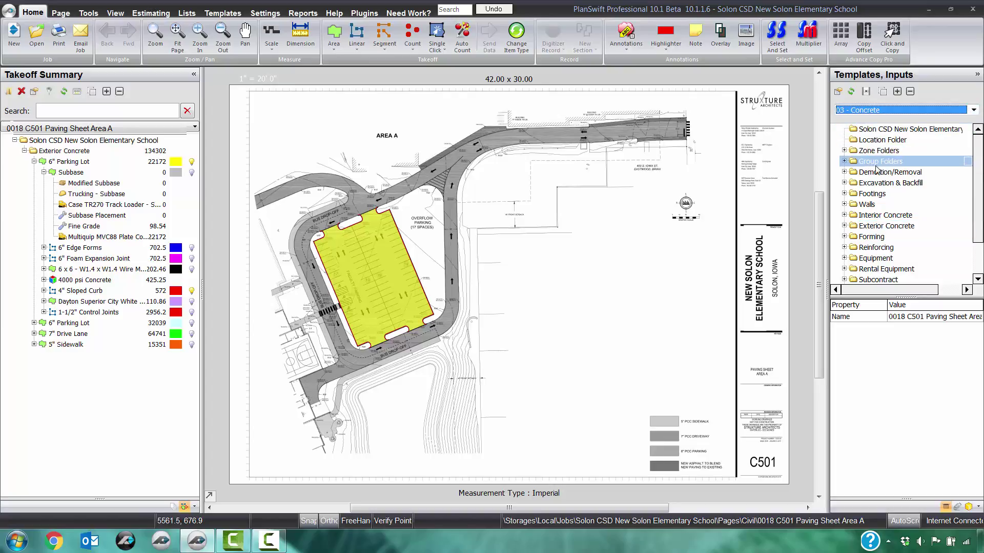
# Add the Level Best PL72 Box Grader from the Equipment templates to the Subbase with its default properties
pyautogui.click(844, 258)
pyautogui.scroll(-2, 863, 210)
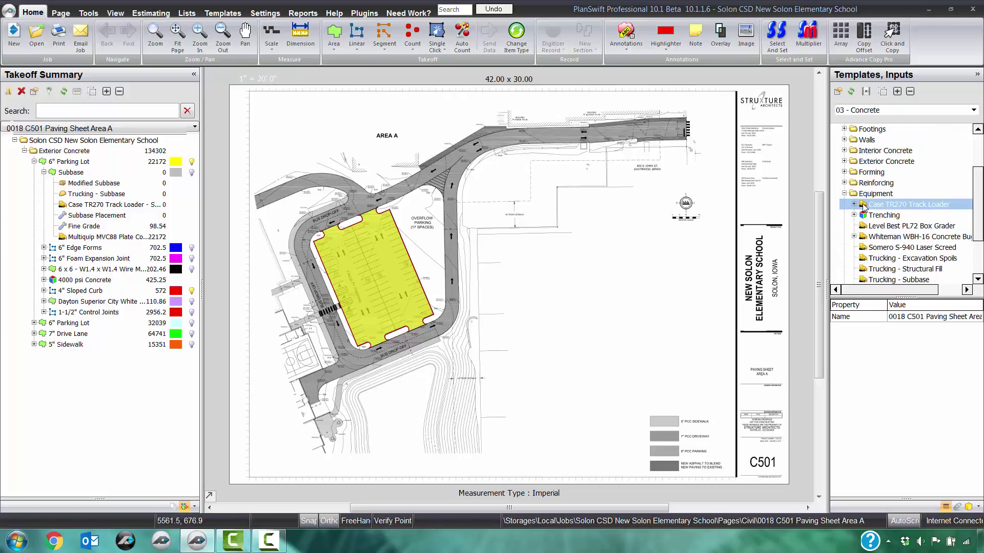
pyautogui.moveTo(901, 226)
pyautogui.mouseDown()
pyautogui.moveTo(317, 223)
pyautogui.moveTo(138, 175)
pyautogui.mouseUp()
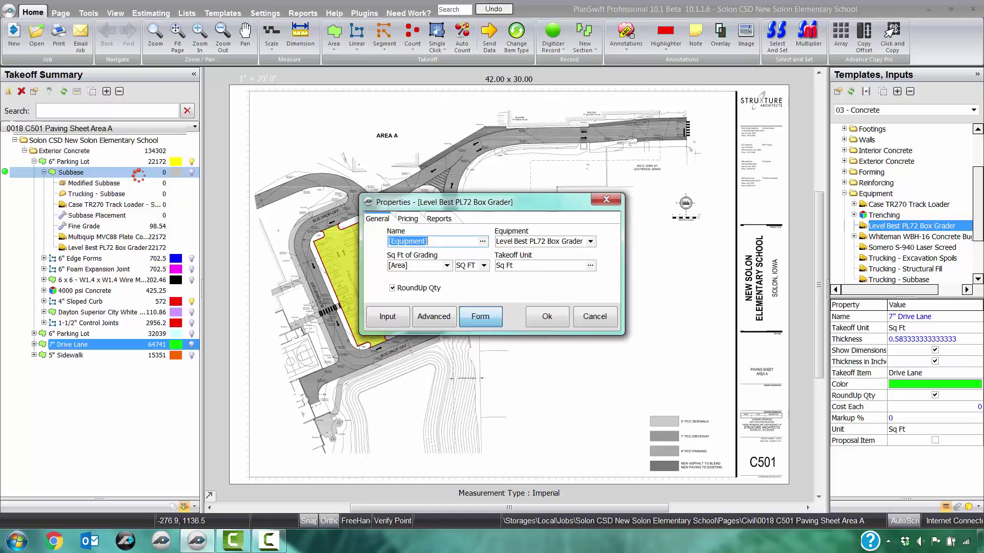
pyautogui.click(557, 317)
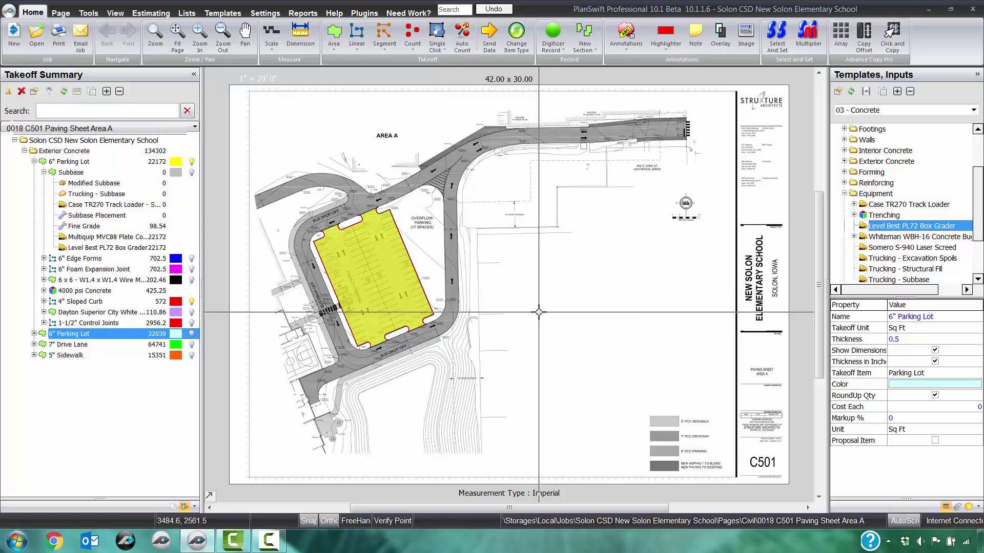
# Change the Subbase's plate compactor equipment to the Wacker RD28 Vibratory Tandem Roller
pyautogui.rightClick(113, 241)
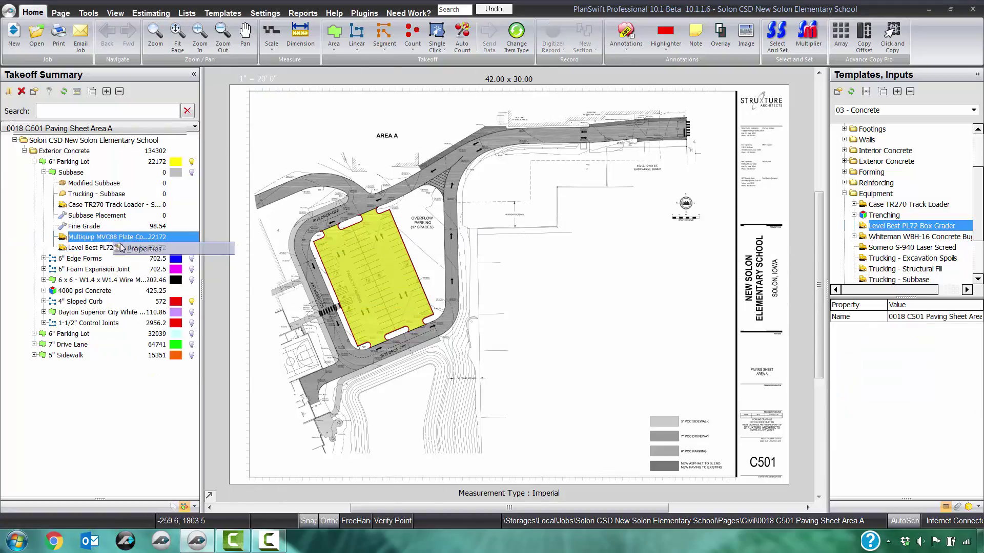
pyautogui.click(121, 248)
pyautogui.click(590, 242)
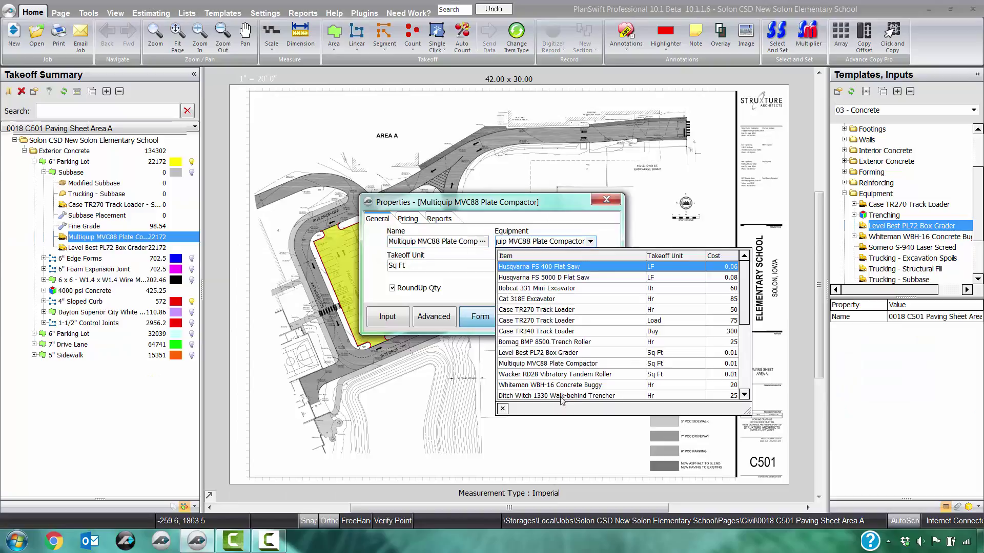
pyautogui.click(568, 377)
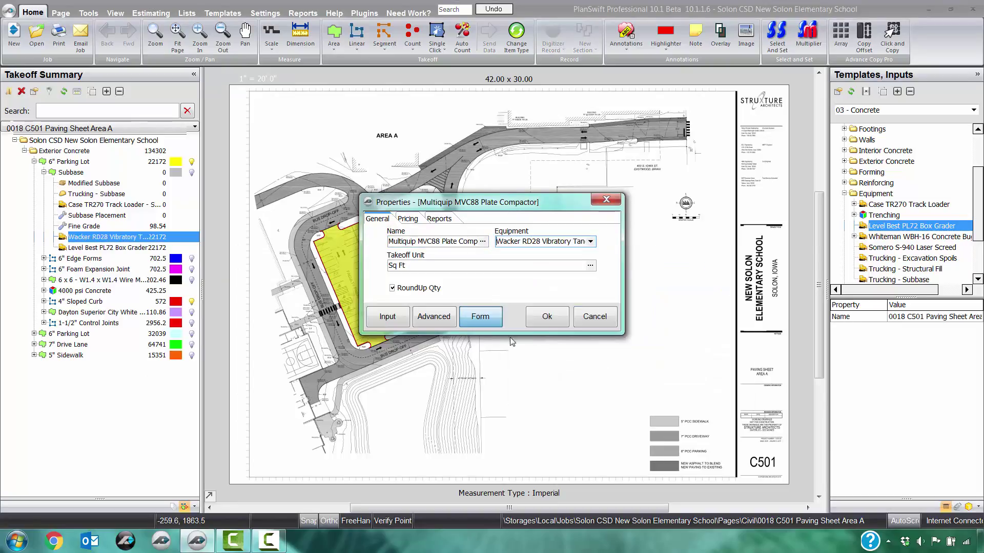
pyautogui.click(546, 318)
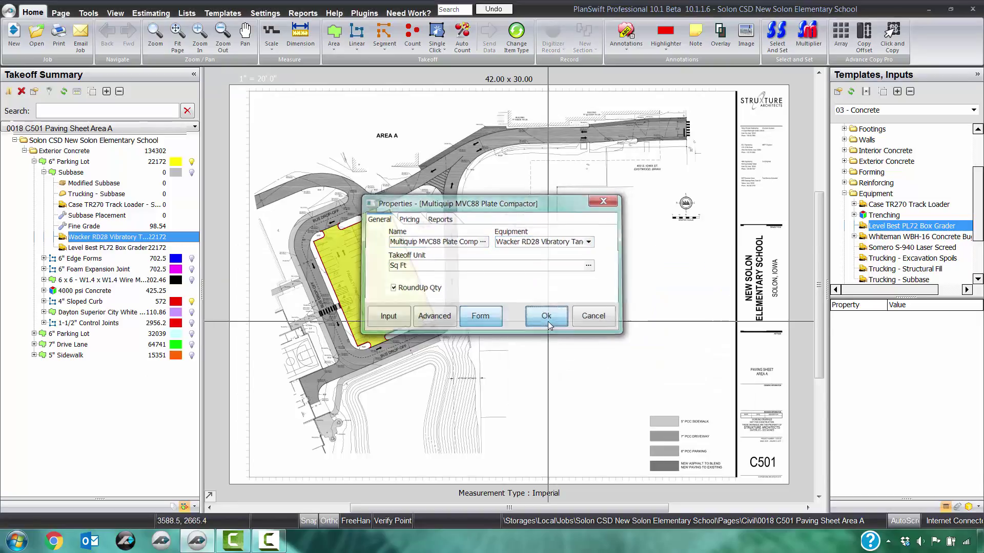
# Review the Subbase's material, track loader, fine grade and roller items, and collapse the Subbase list
pyautogui.click(7, 173)
pyautogui.click(6, 173)
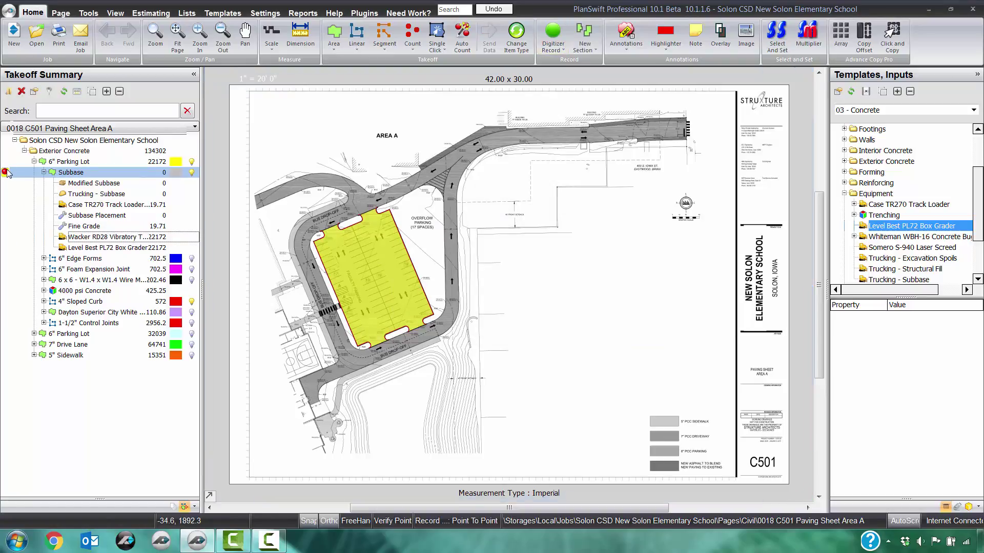
pyautogui.click(101, 184)
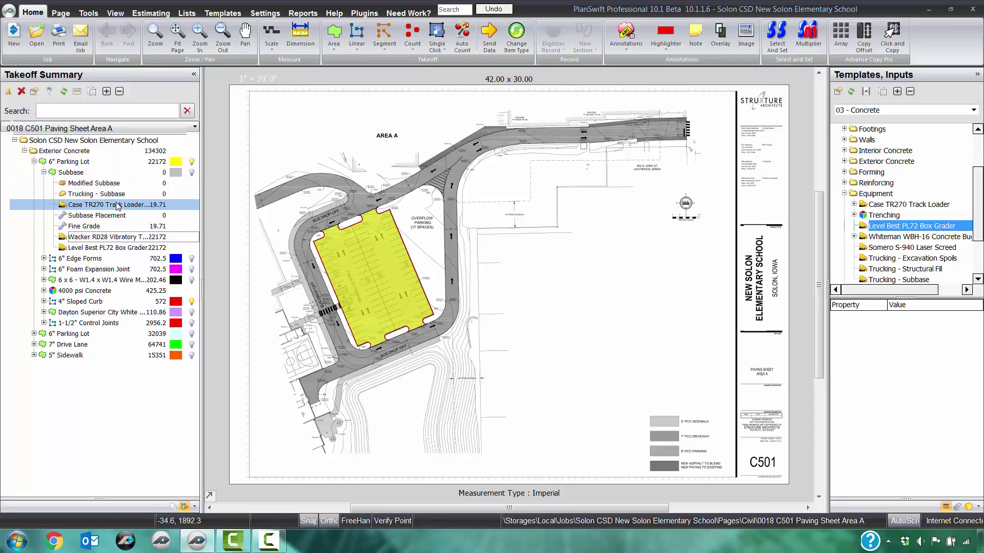
pyautogui.click(105, 205)
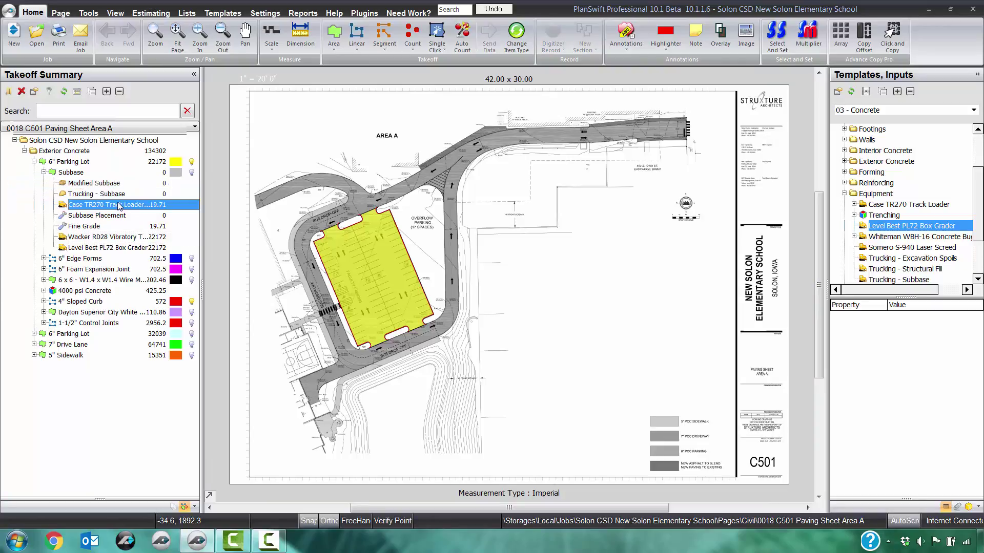
pyautogui.click(134, 228)
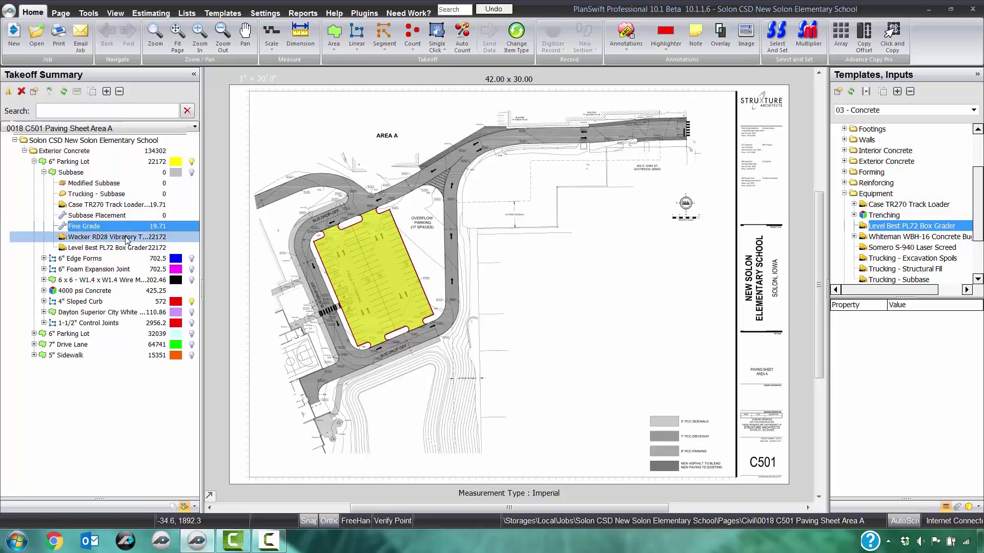
pyautogui.click(127, 240)
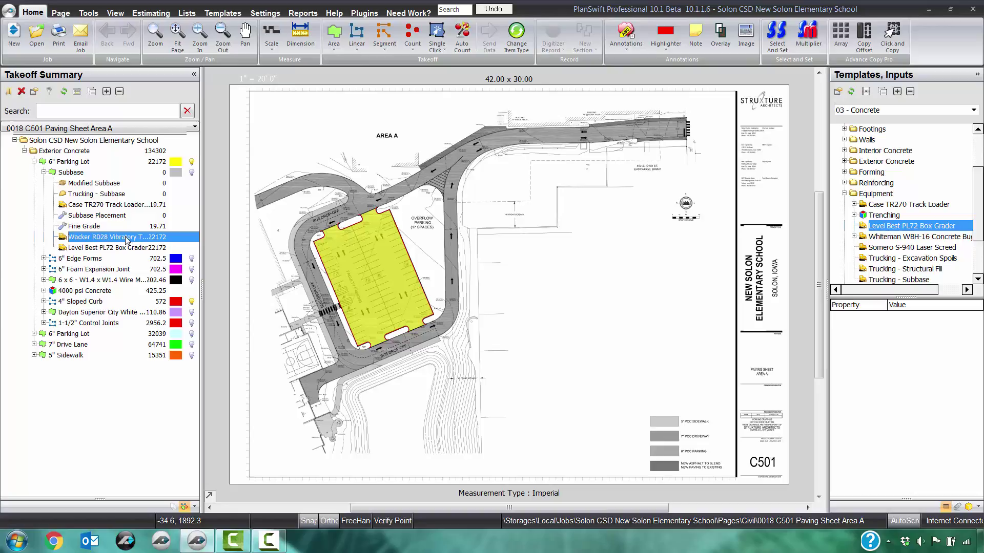
pyautogui.click(251, 181)
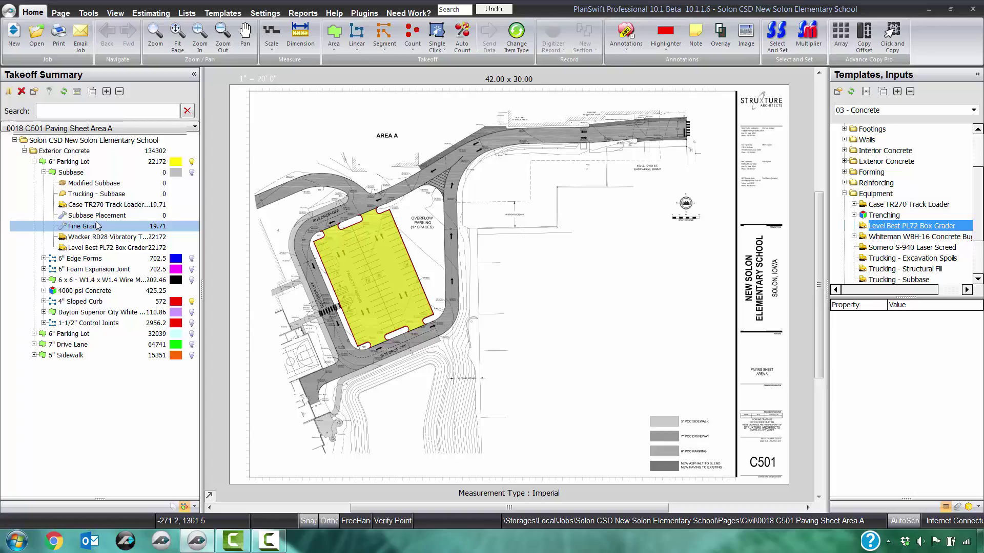
pyautogui.click(44, 173)
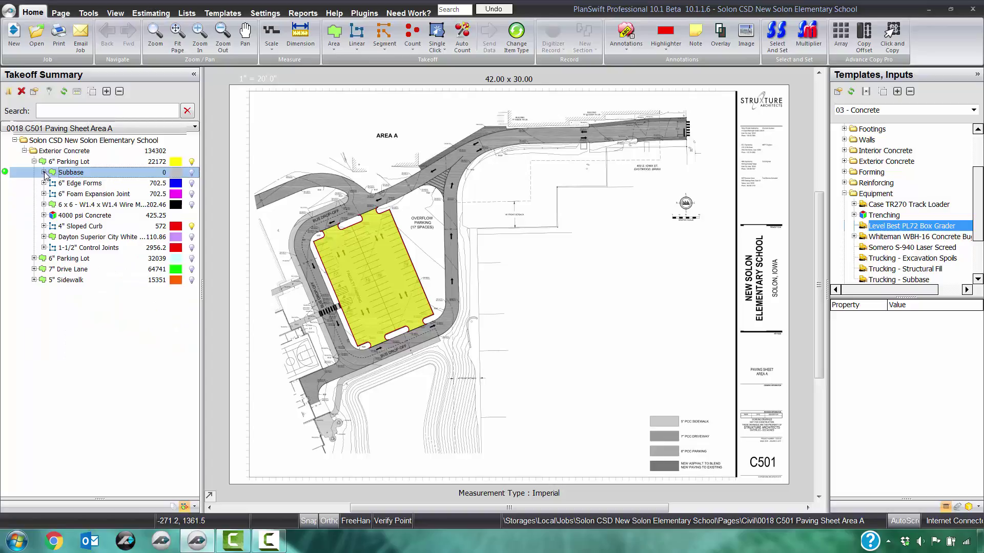
# Duplicate the 6" Edge Forms in the yellow 6" Parking Lot and set the copy's height to 10 inches
pyautogui.click(84, 184)
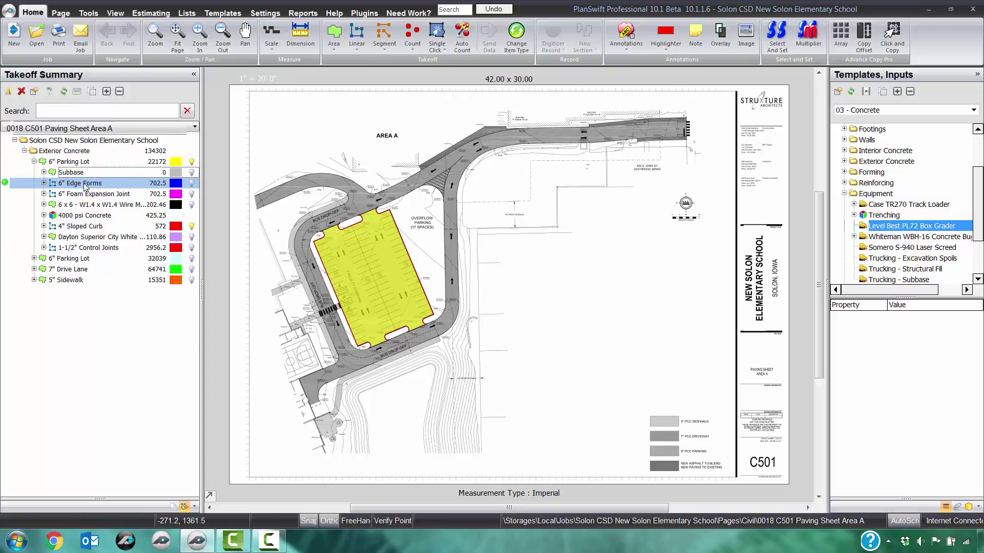
pyautogui.click(86, 188)
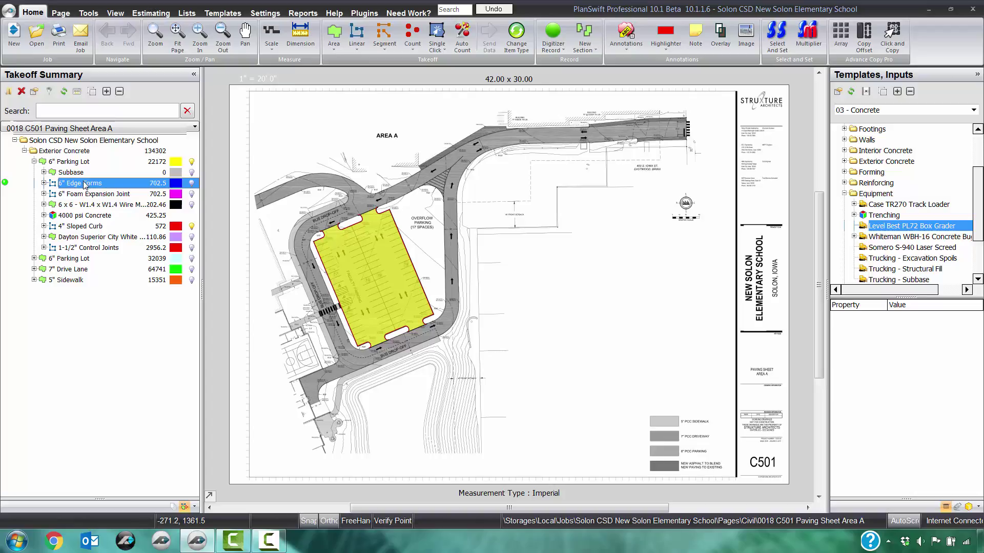
pyautogui.rightClick(85, 183)
pyautogui.click(117, 276)
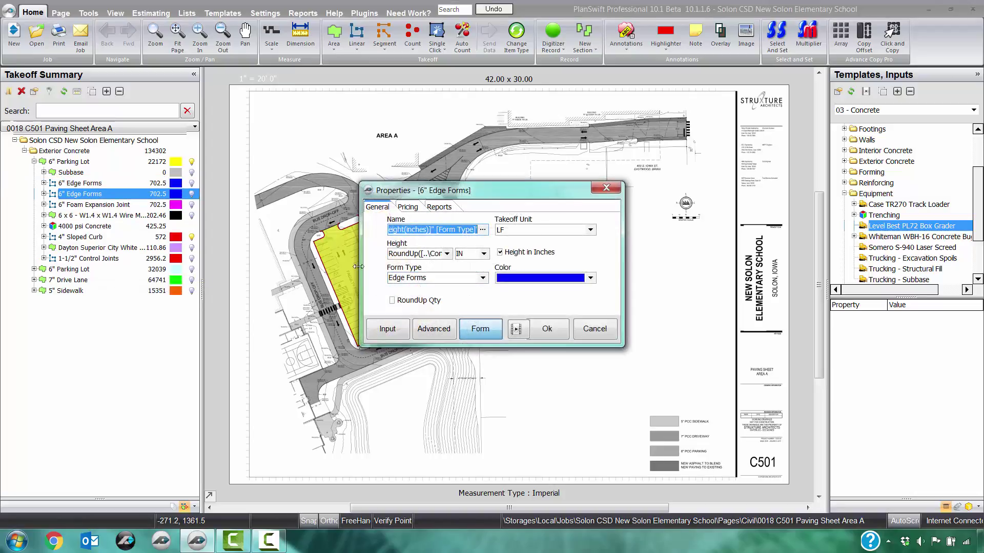
pyautogui.click(447, 254)
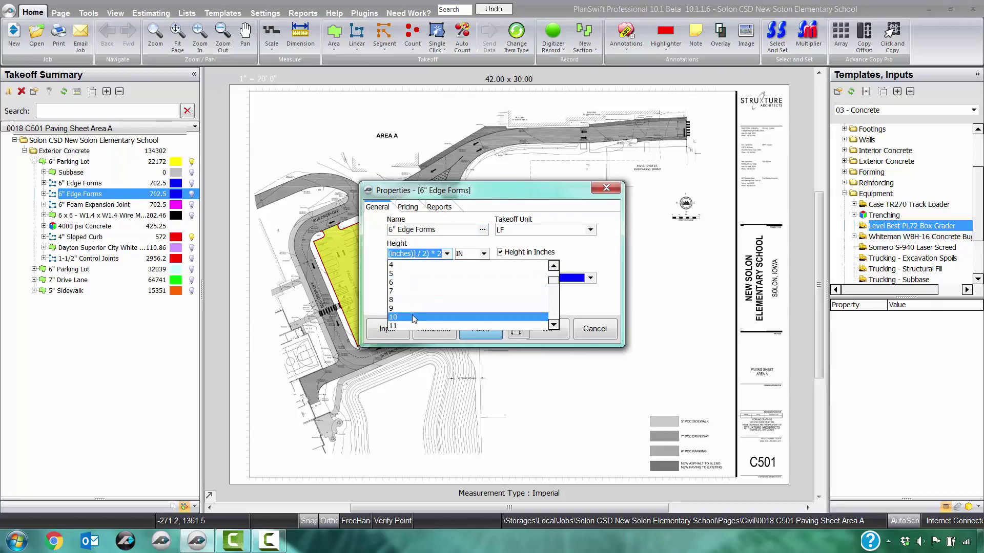
pyautogui.click(414, 318)
pyautogui.click(543, 329)
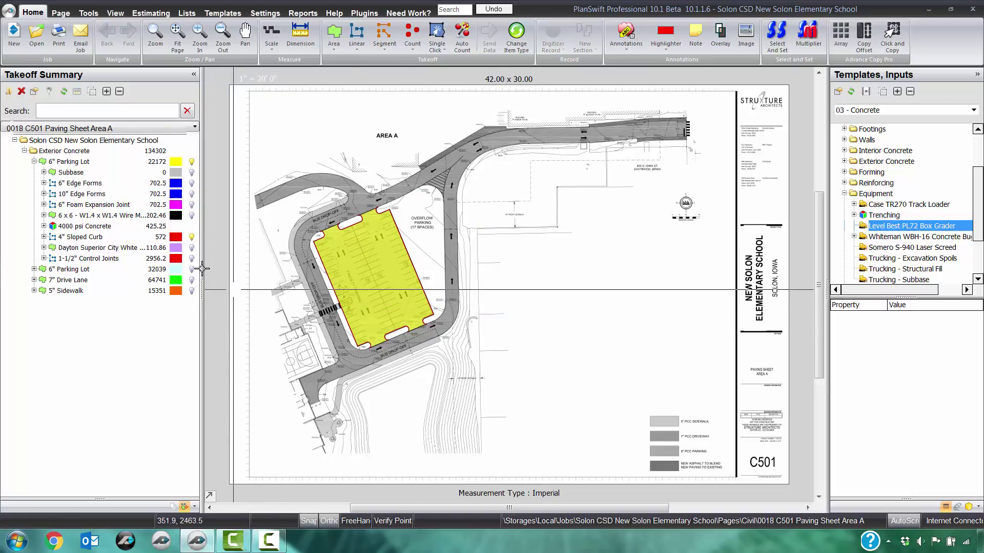
# Copy the 4" Sloped Curb's takeoff line and paste it into the 10" Edge Forms as their measured section
pyautogui.click(129, 237)
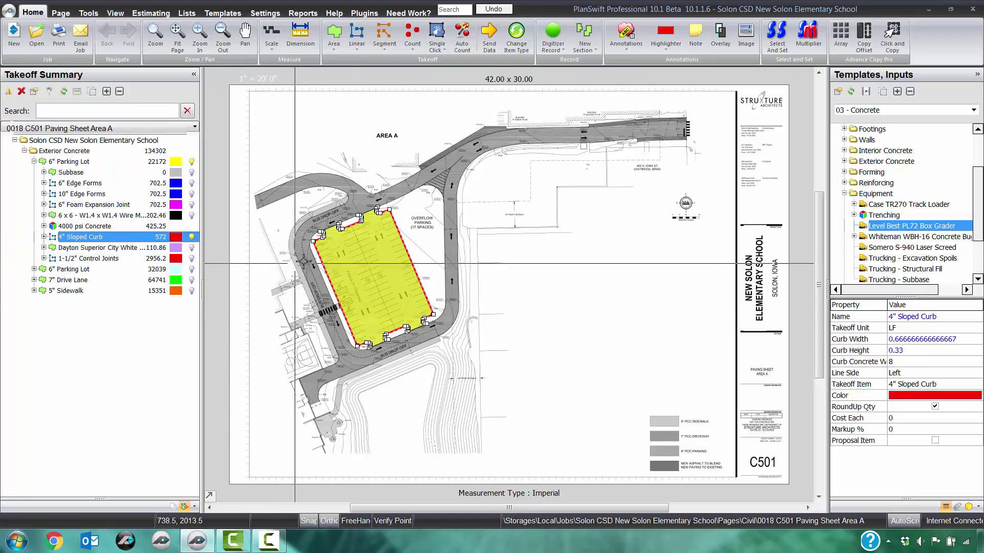
pyautogui.scroll(6, 333, 274)
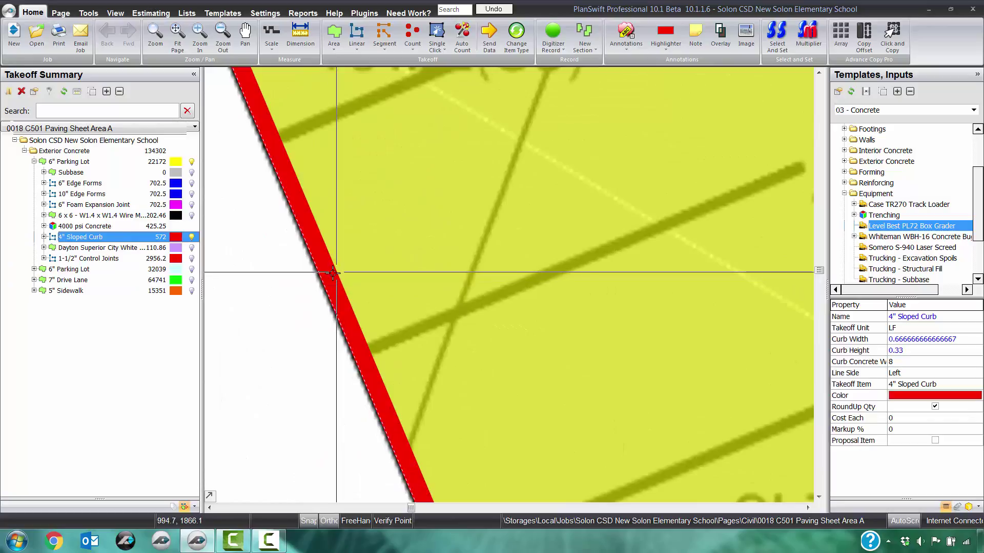
pyautogui.rightClick(329, 275)
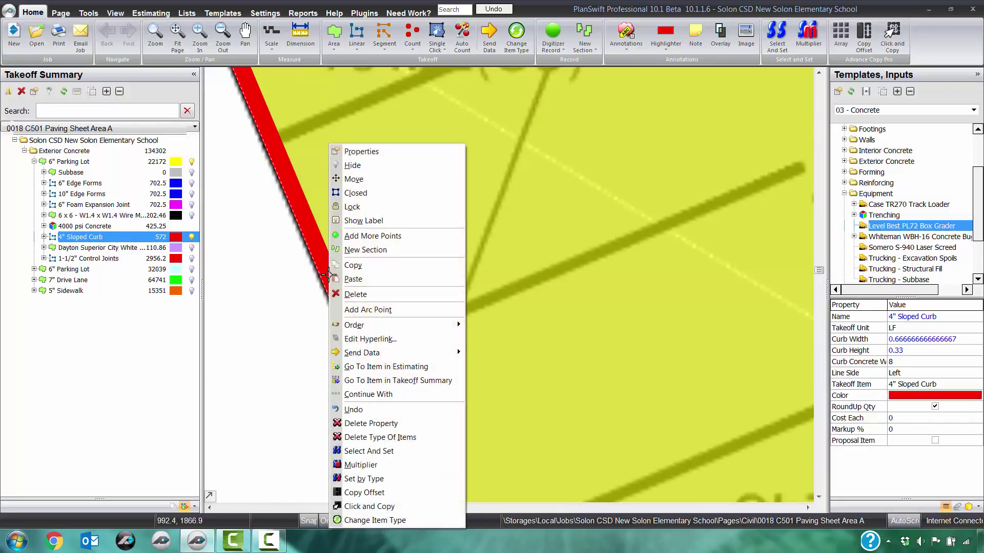
pyautogui.click(369, 263)
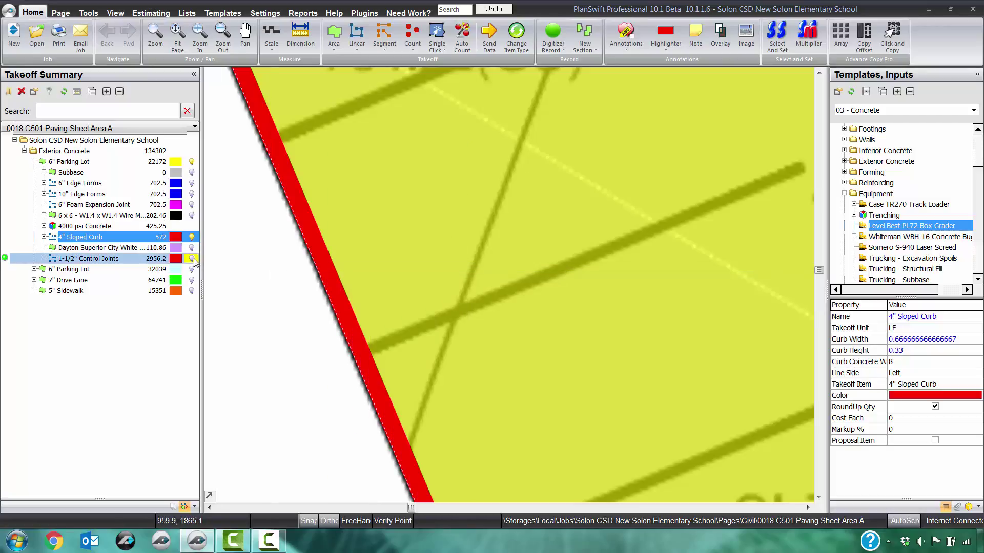
pyautogui.rightClick(127, 198)
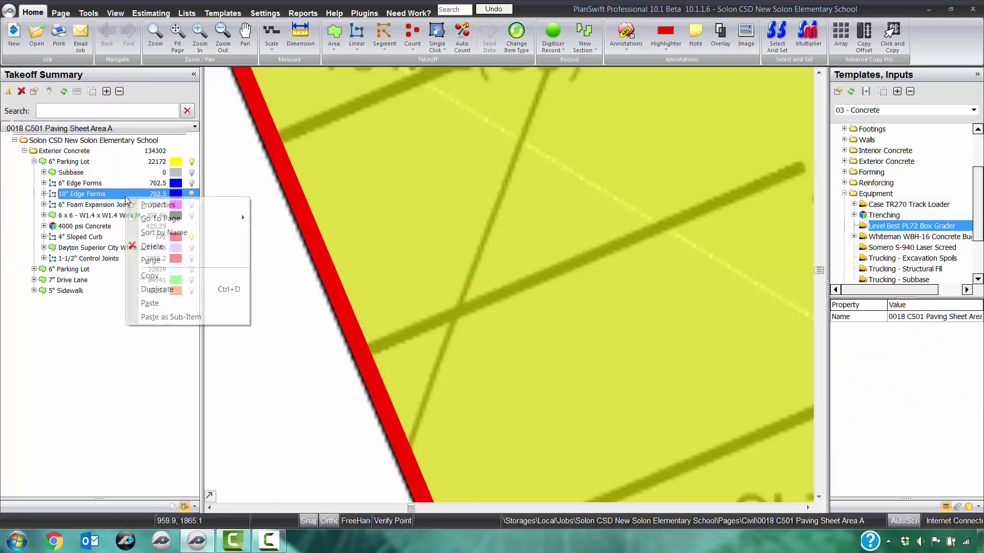
pyautogui.click(171, 317)
pyautogui.click(490, 271)
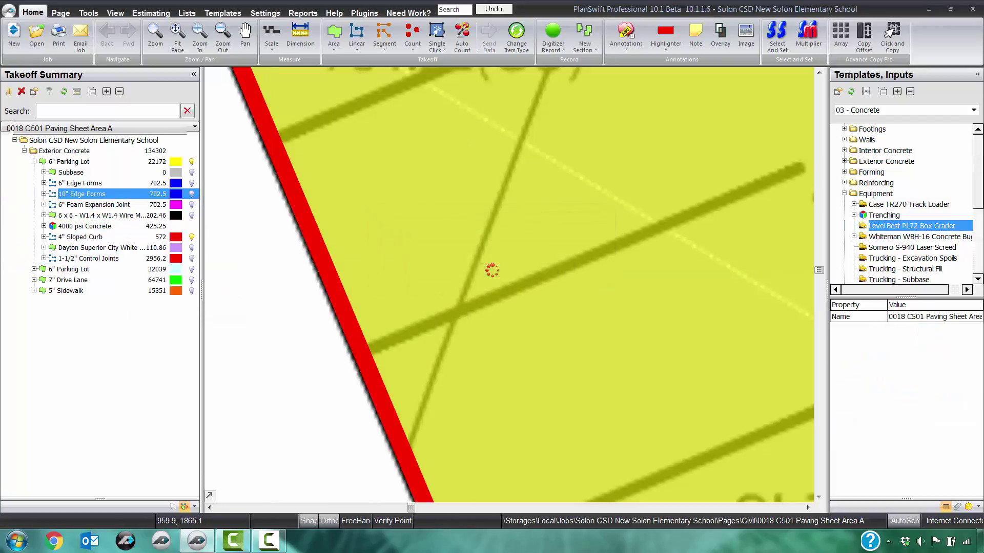
pyautogui.click(113, 198)
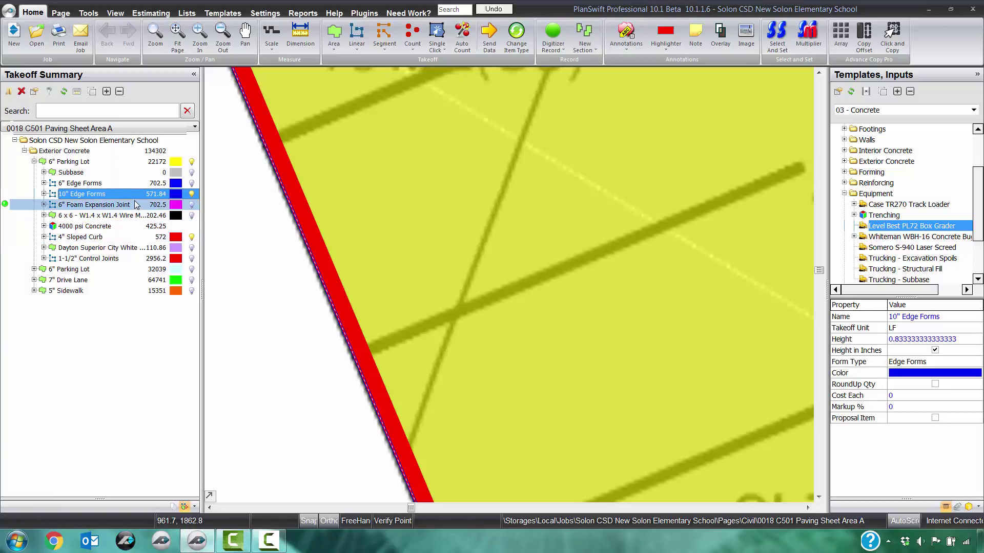
pyautogui.click(84, 183)
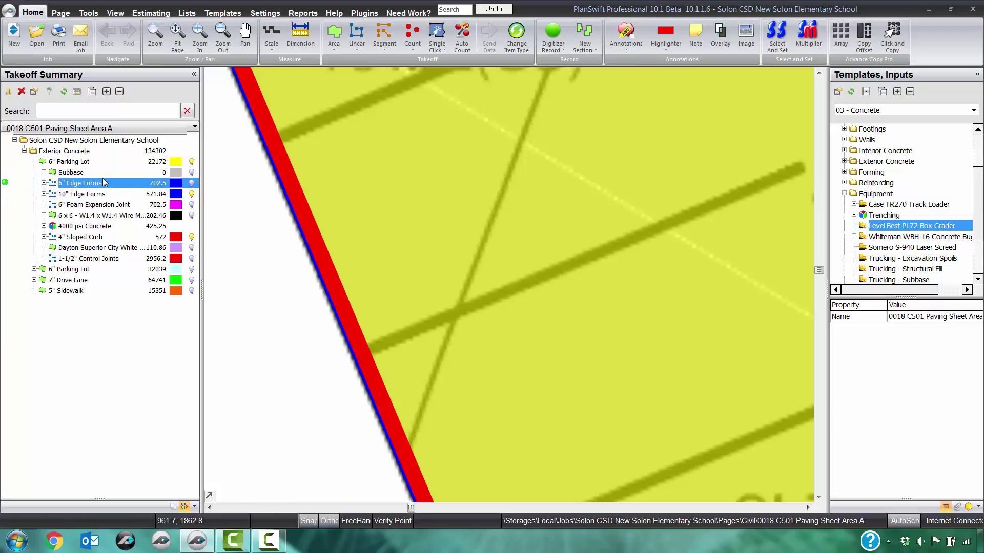
pyautogui.click(294, 334)
pyautogui.scroll(-3, 317, 318)
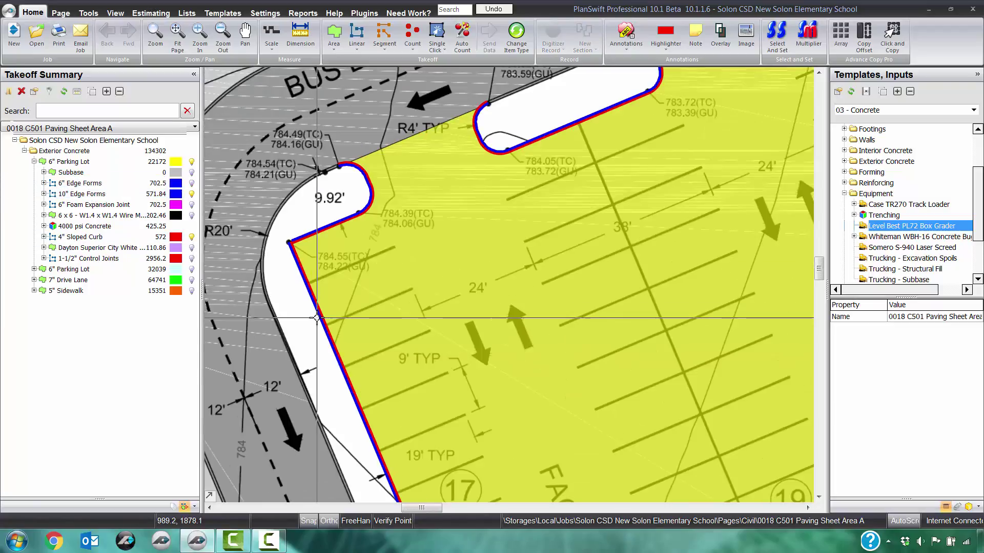
pyautogui.scroll(-3, 316, 317)
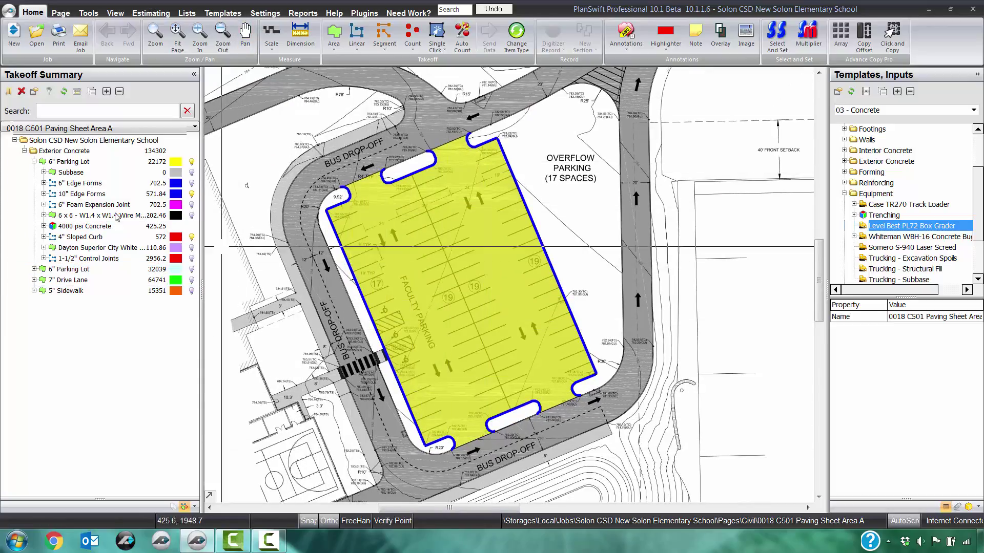
# Delete the 6" Foam Expansion Joint and the 6 x 6 - W1.4 x W1.4 wire mesh from the yellow 6" Parking Lot
pyautogui.rightClick(98, 205)
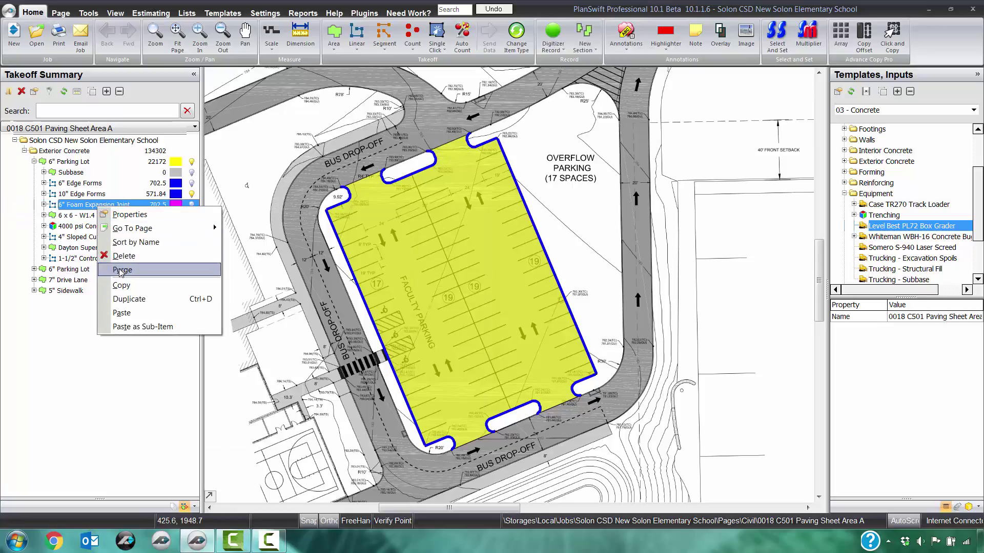
pyautogui.click(124, 256)
pyautogui.click(532, 271)
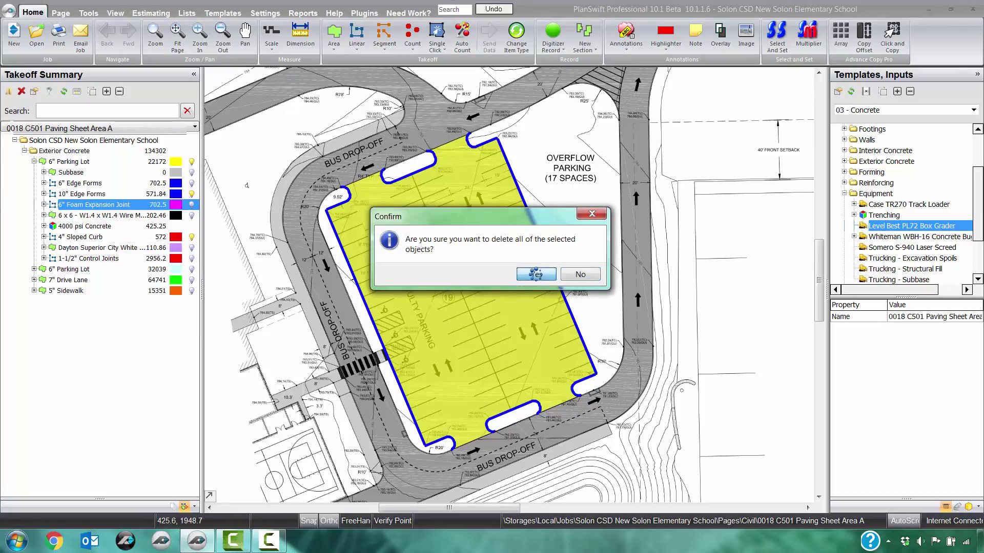
pyautogui.rightClick(113, 205)
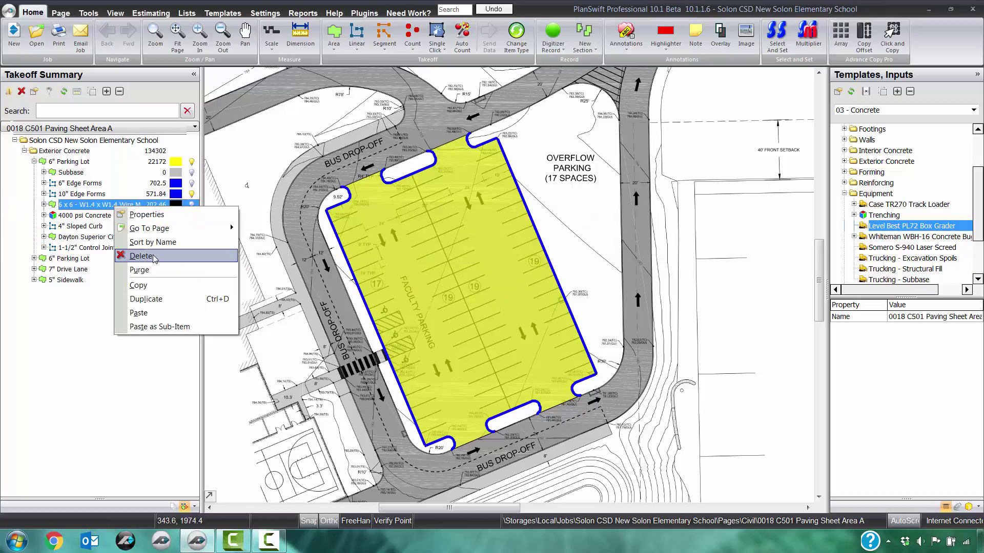
pyautogui.click(153, 257)
pyautogui.click(544, 272)
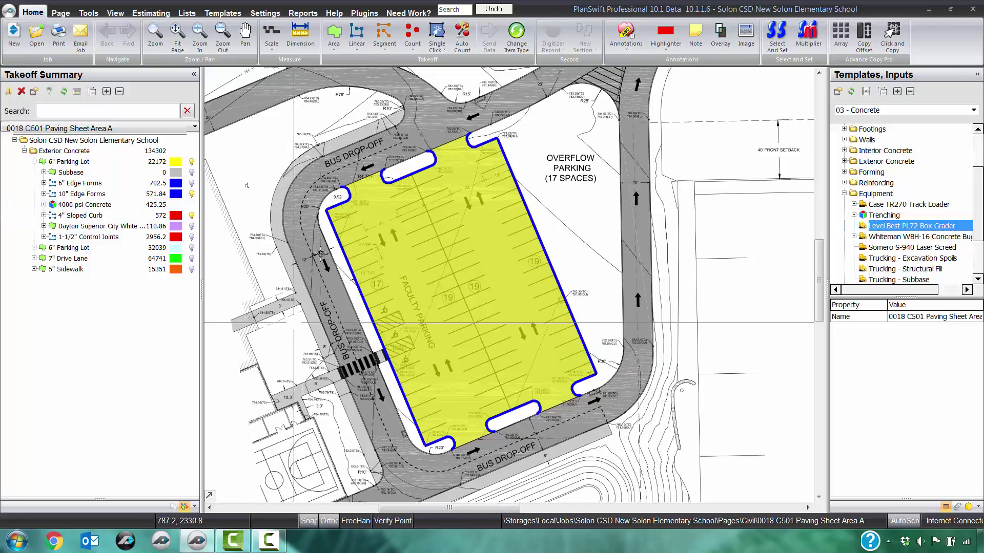
# Measure the yellow parking lot's width and length between its corners with the Dimension tool
pyautogui.click(295, 47)
pyautogui.scroll(8, 323, 213)
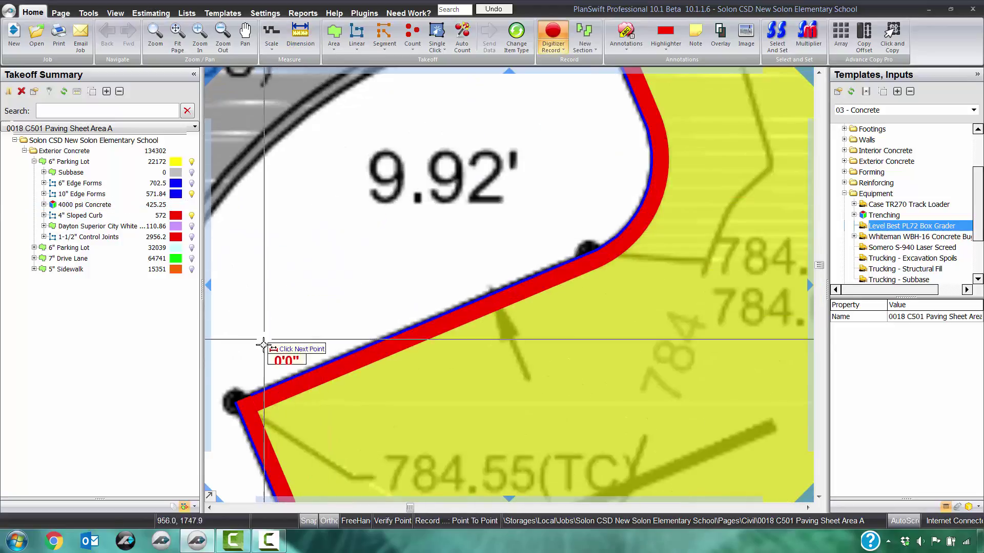
pyautogui.scroll(-8, 230, 408)
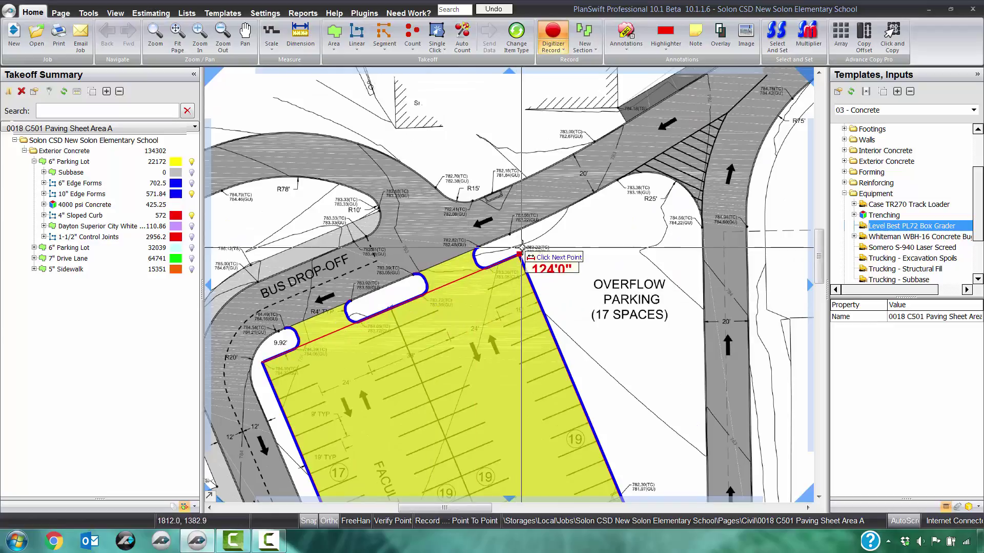
pyautogui.scroll(8, 505, 280)
pyautogui.scroll(-8, 523, 246)
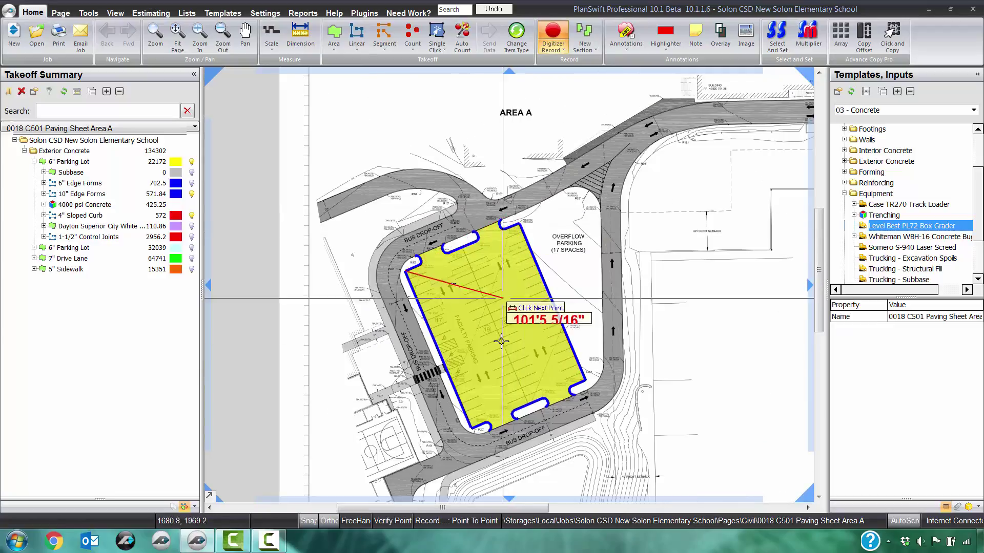
pyautogui.scroll(8, 486, 421)
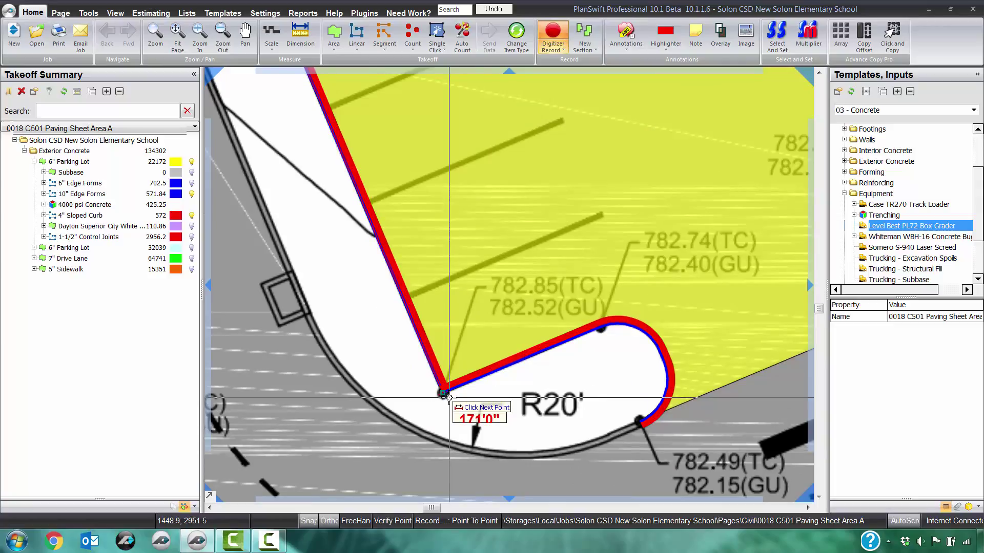
pyautogui.click(443, 394)
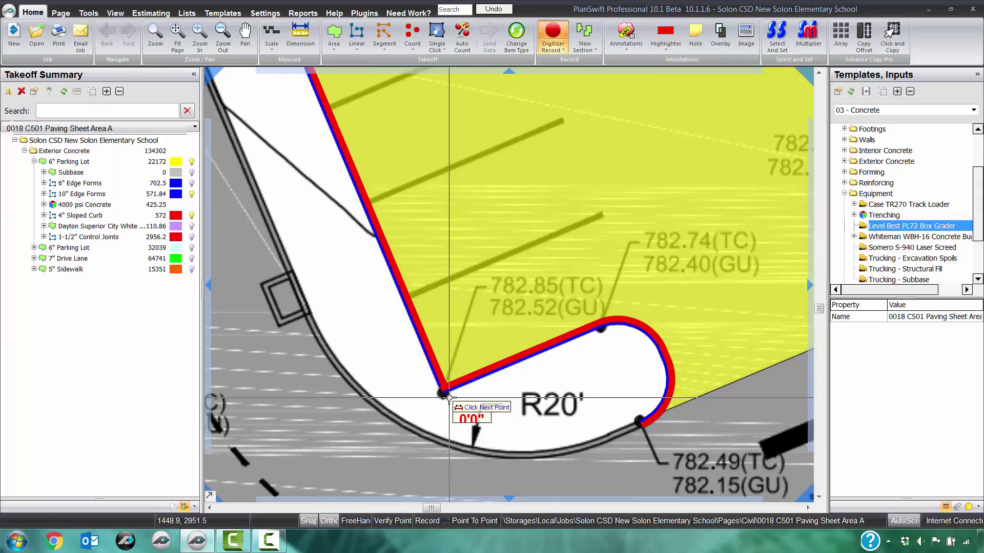
pyautogui.scroll(-8, 444, 395)
pyautogui.moveTo(307, 278); pyautogui.dragTo(296, 291)
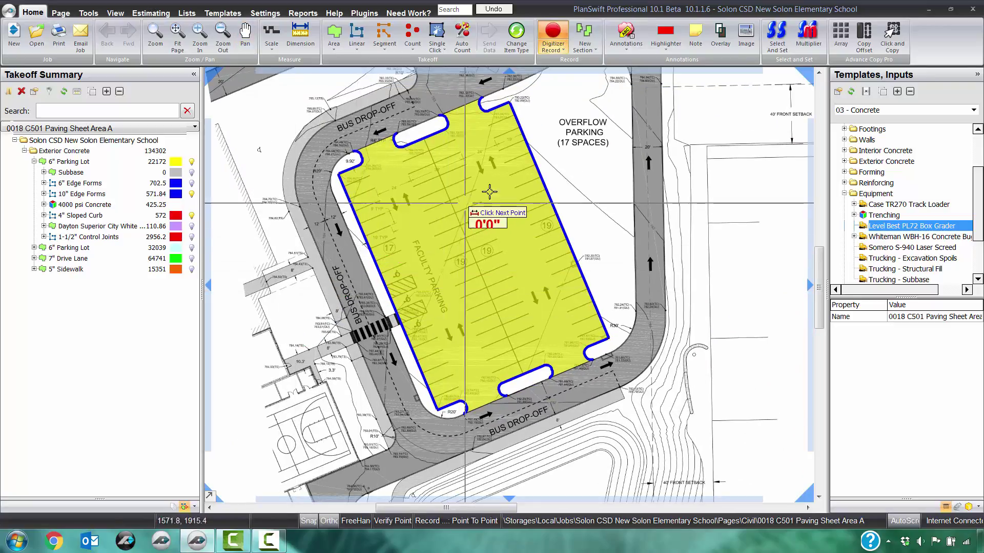
pyautogui.moveTo(333, 276); pyautogui.dragTo(327, 296)
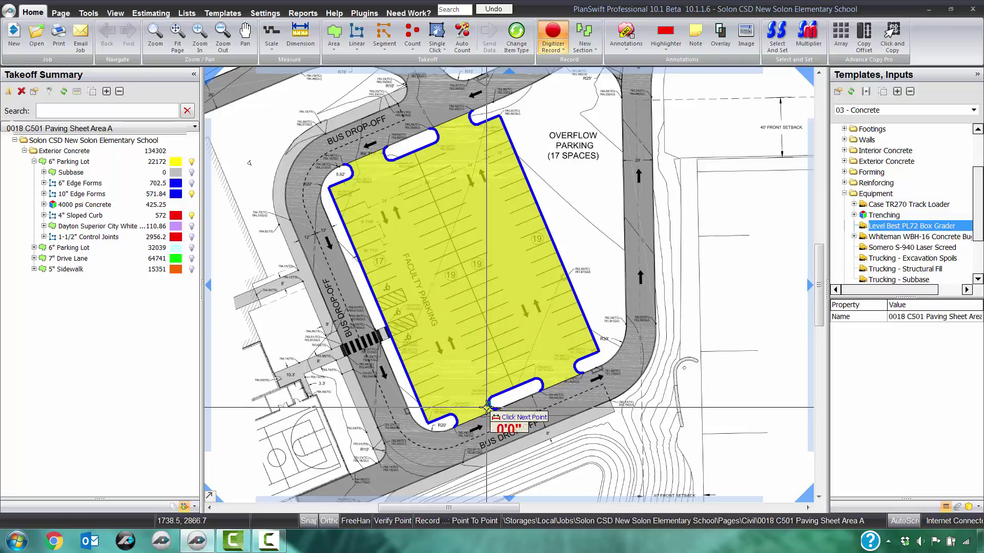
pyautogui.press('Escape')
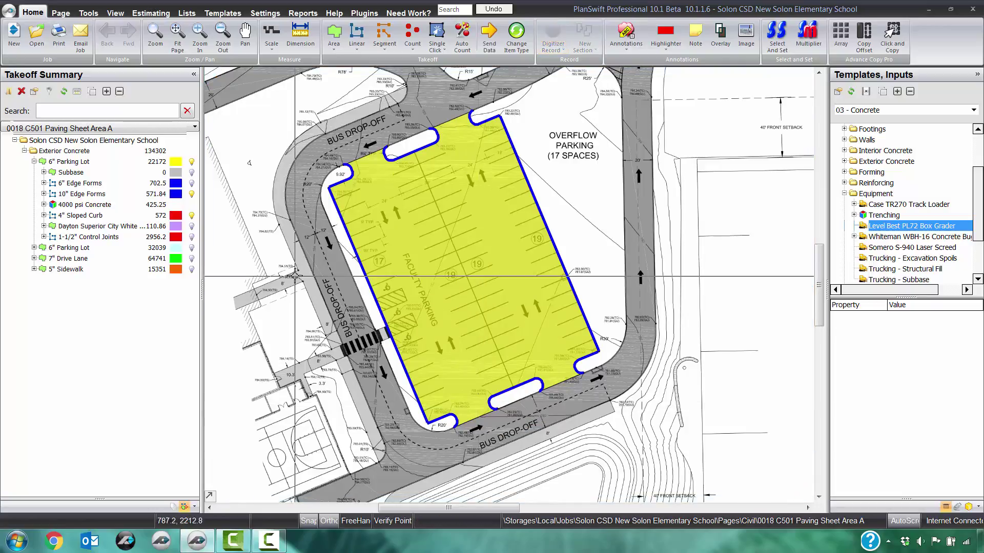
# Set the 4000 psi Concrete's number of pours to 4 and enable the Pump option
pyautogui.moveTo(77, 205); pyautogui.dragTo(272, 224)
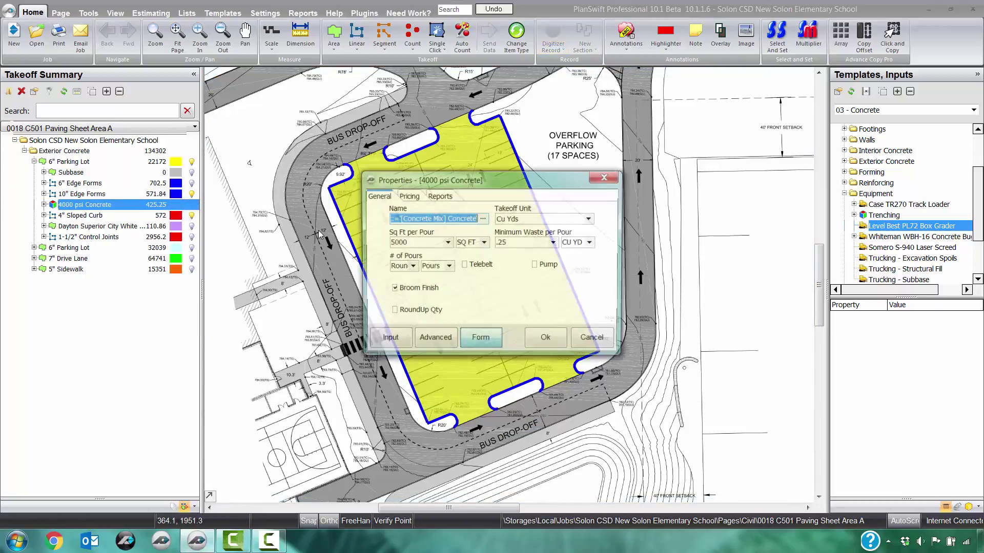
pyautogui.click(411, 267)
pyautogui.click(405, 313)
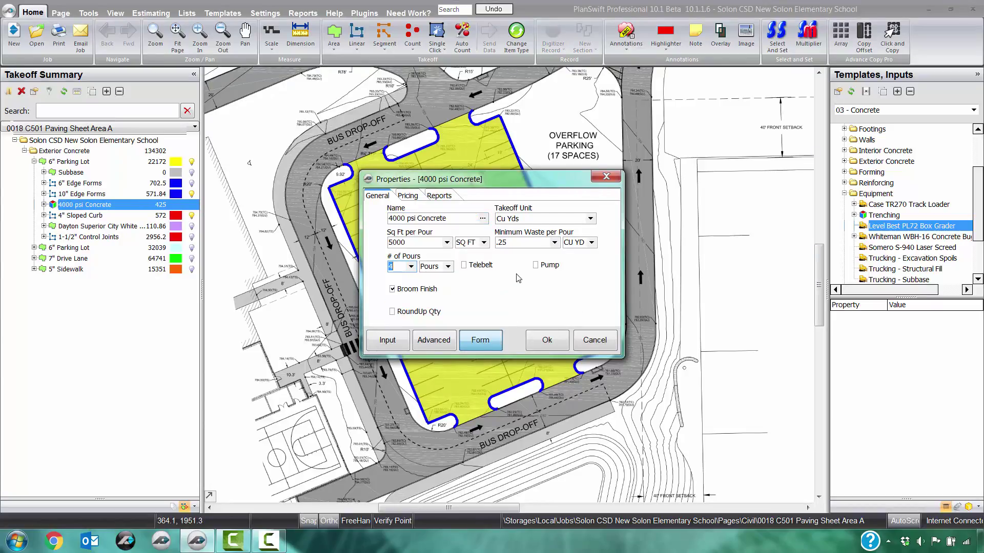
pyautogui.click(536, 266)
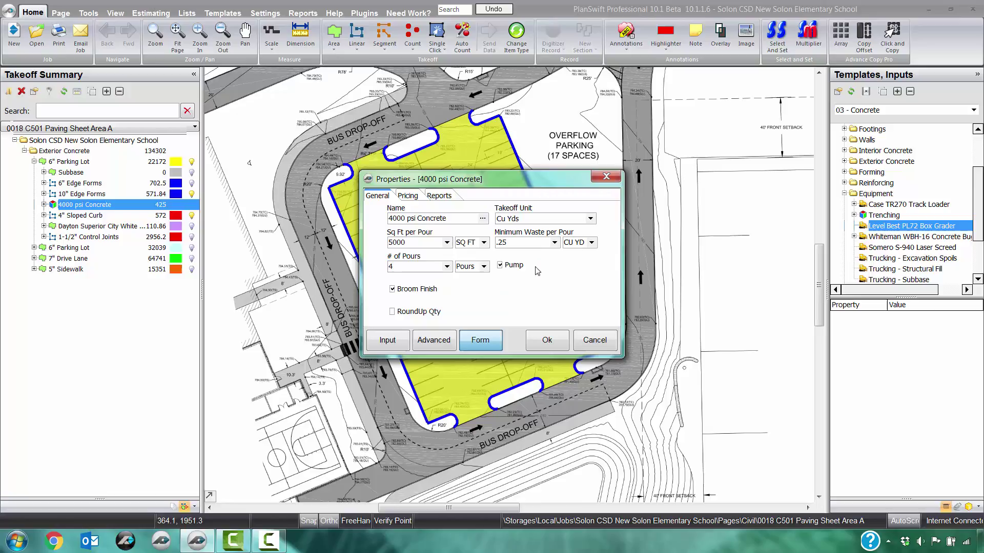
pyautogui.click(547, 340)
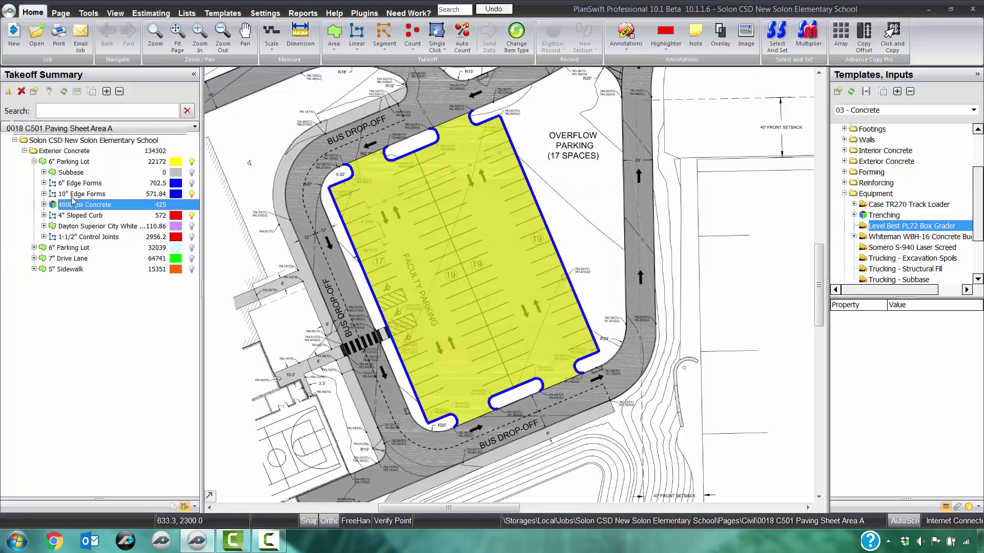
# Set the Concrete Placement labor item's production rate under 4000 psi Concrete to 60.0 CU YD per MnHr
pyautogui.click(44, 205)
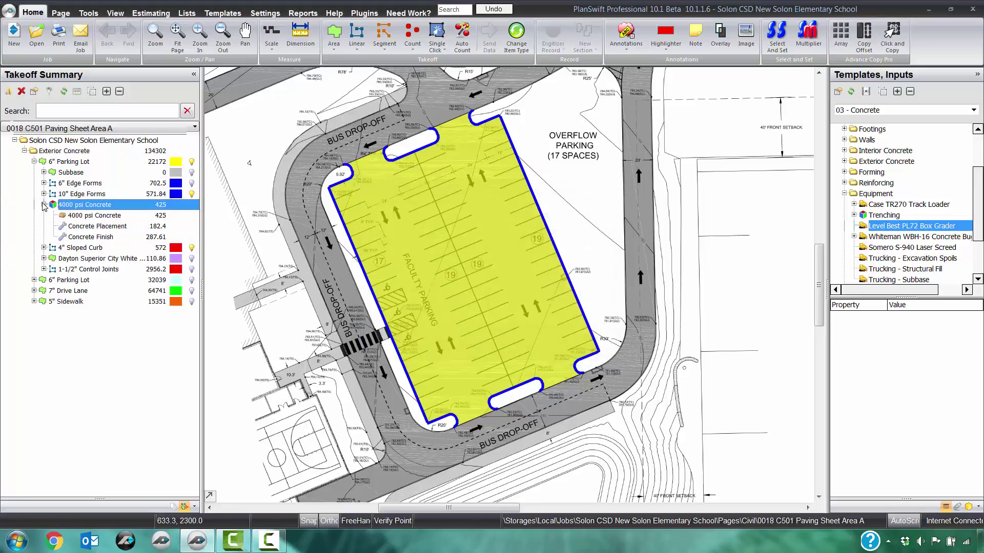
pyautogui.rightClick(103, 226)
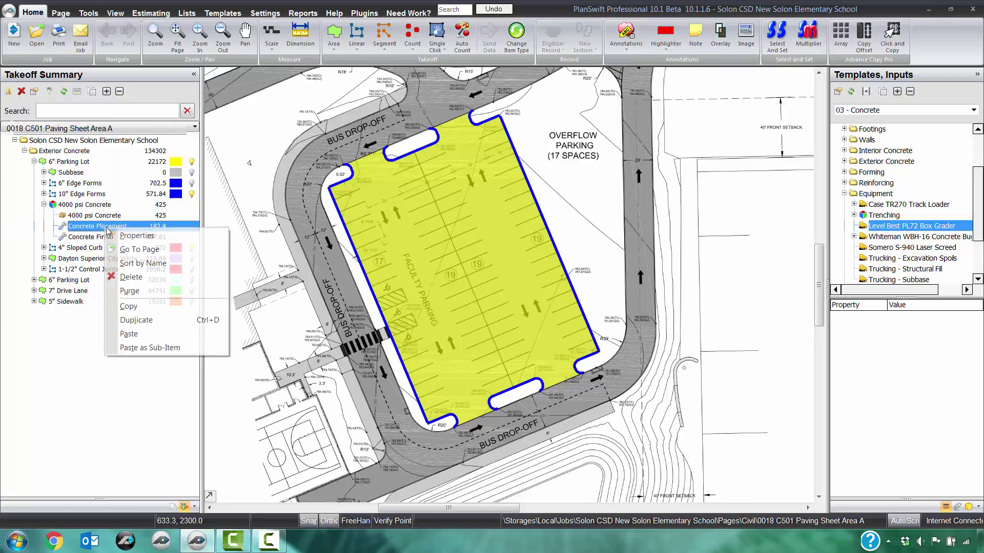
pyautogui.press('Escape')
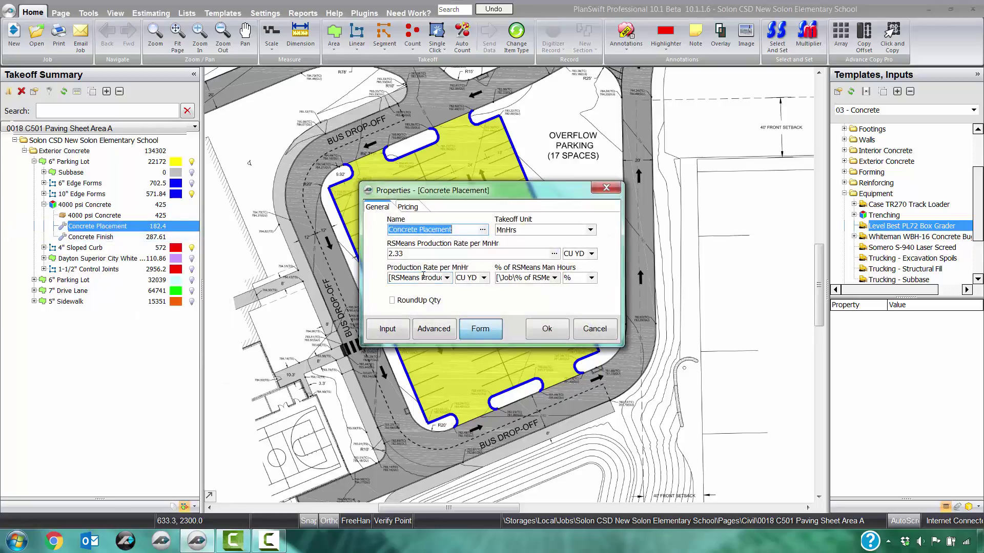
pyautogui.click(446, 278)
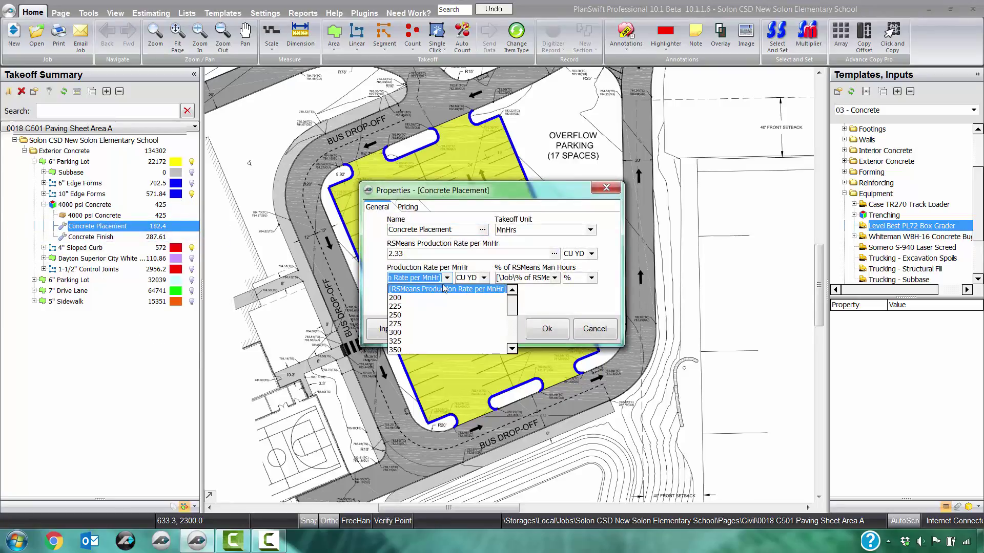
pyautogui.write('6')
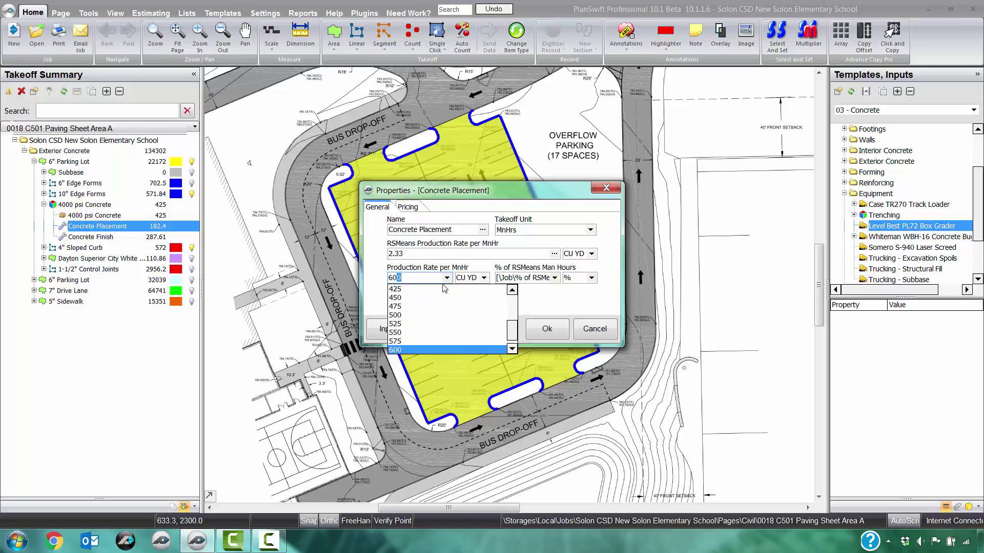
pyautogui.write('0.')
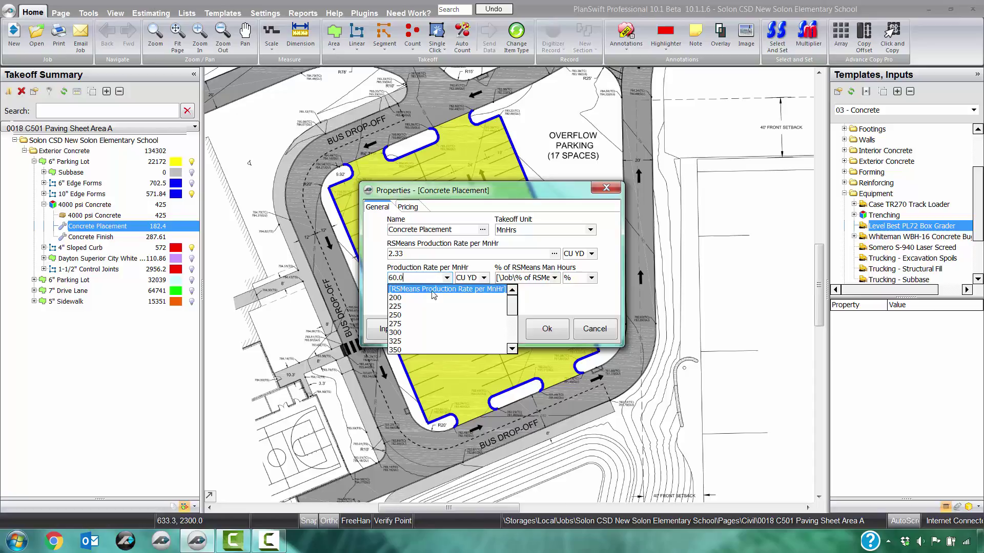
pyautogui.click(539, 302)
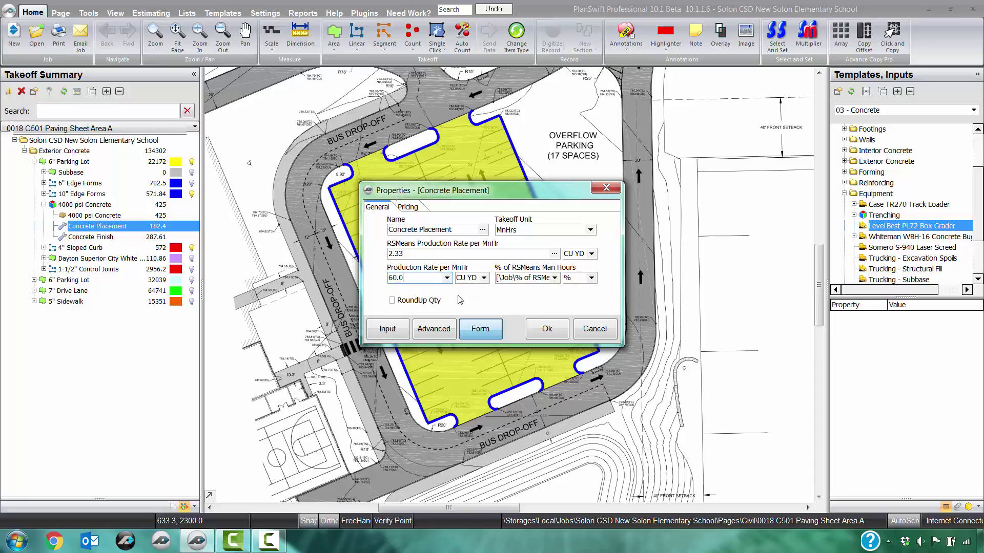
pyautogui.click(546, 329)
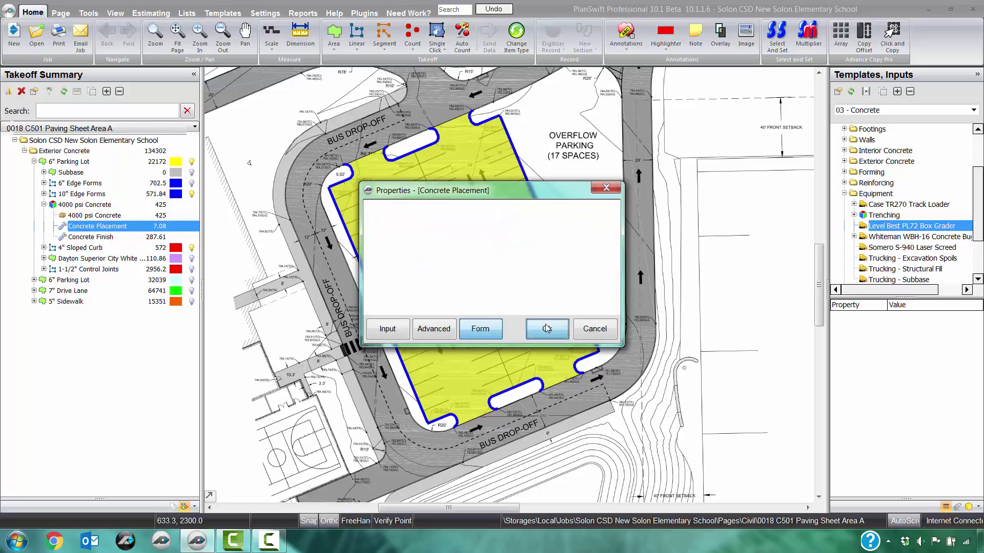
# Set the Concrete Placement labor item's production rate under 4000 psi Concrete to 10 CU YD per MnHr
pyautogui.rightClick(133, 227)
pyautogui.click(161, 319)
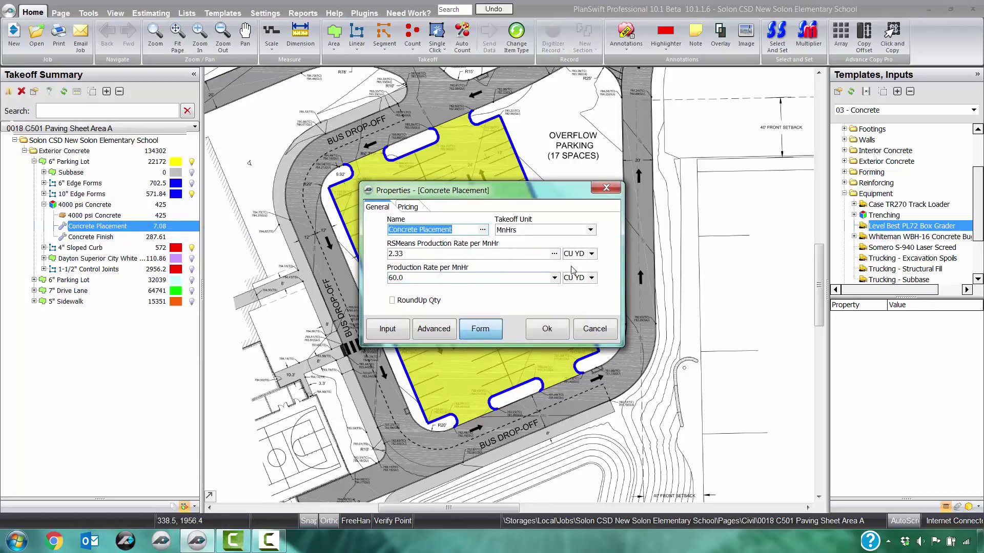
pyautogui.click(554, 277)
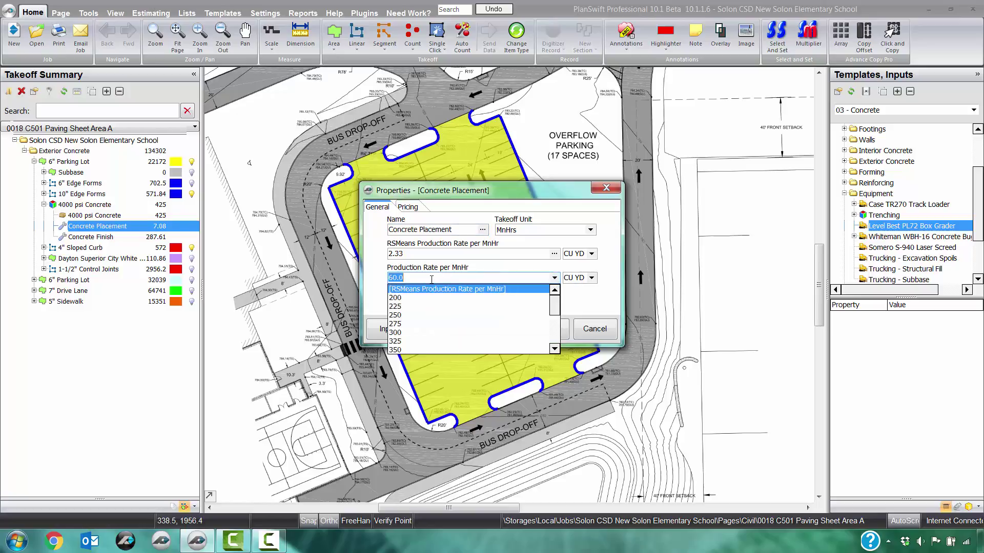
pyautogui.write('1')
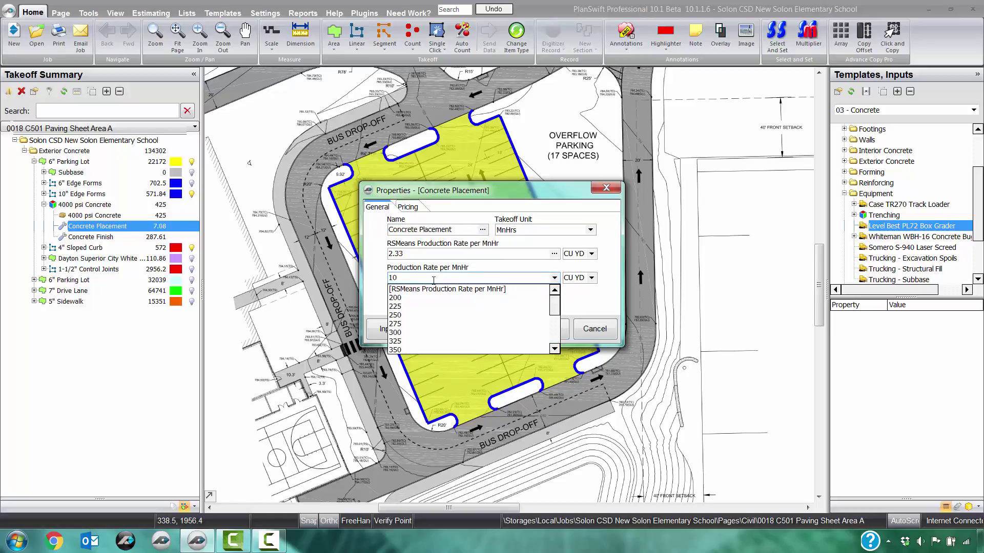
pyautogui.write('0')
pyautogui.click(439, 281)
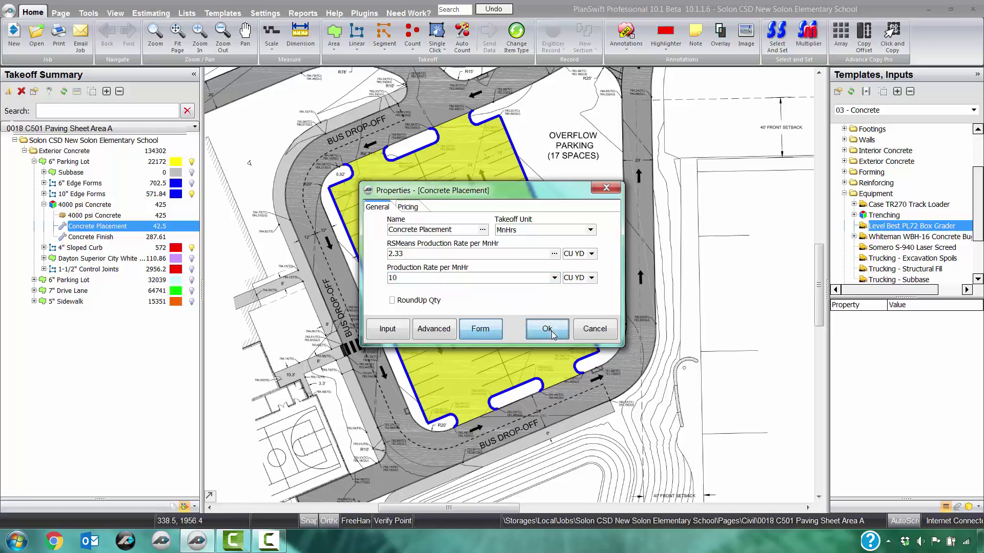
pyautogui.click(546, 329)
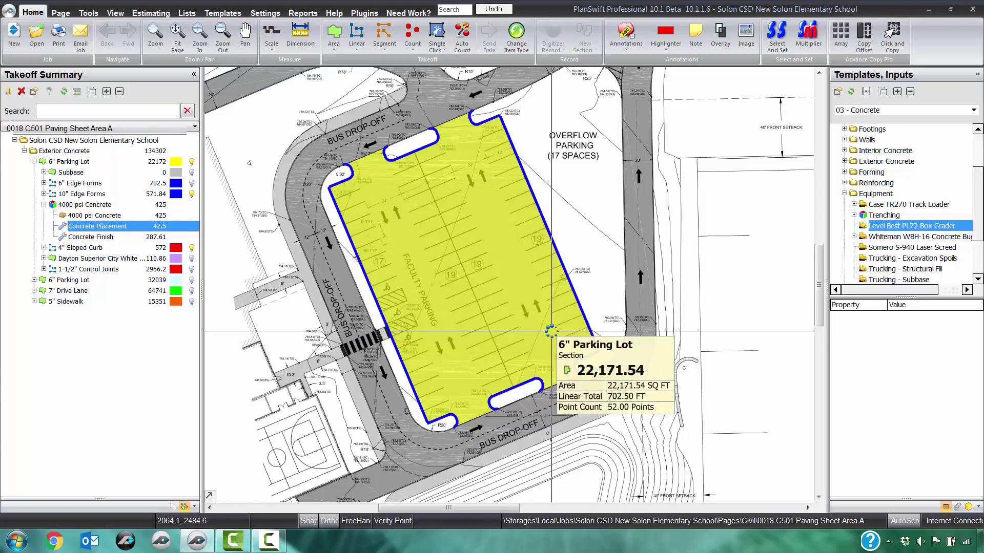
pyautogui.click(295, 322)
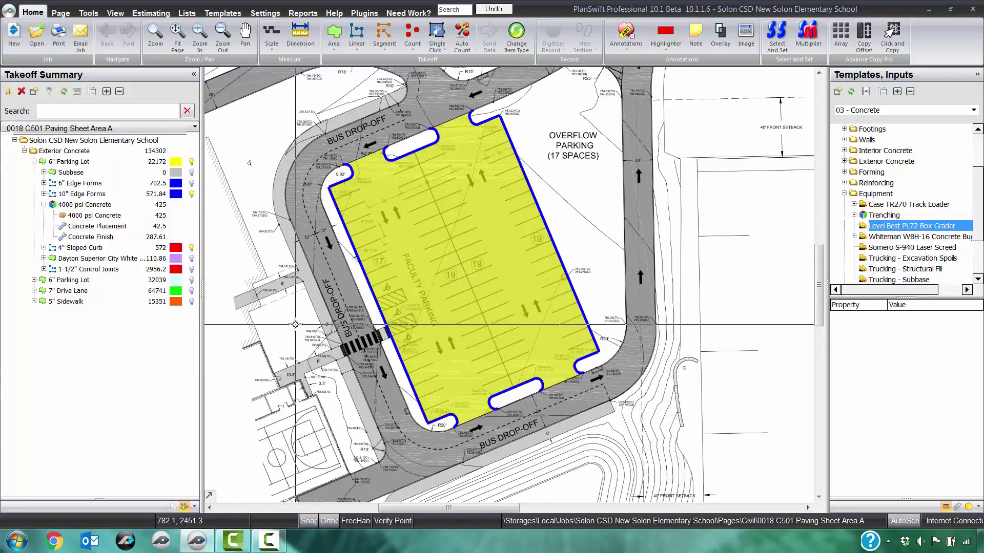
# Set the Concrete Finish labor item's production rate under 4000 psi Concrete to 300 SQ FT per MnHr
pyautogui.click(123, 239)
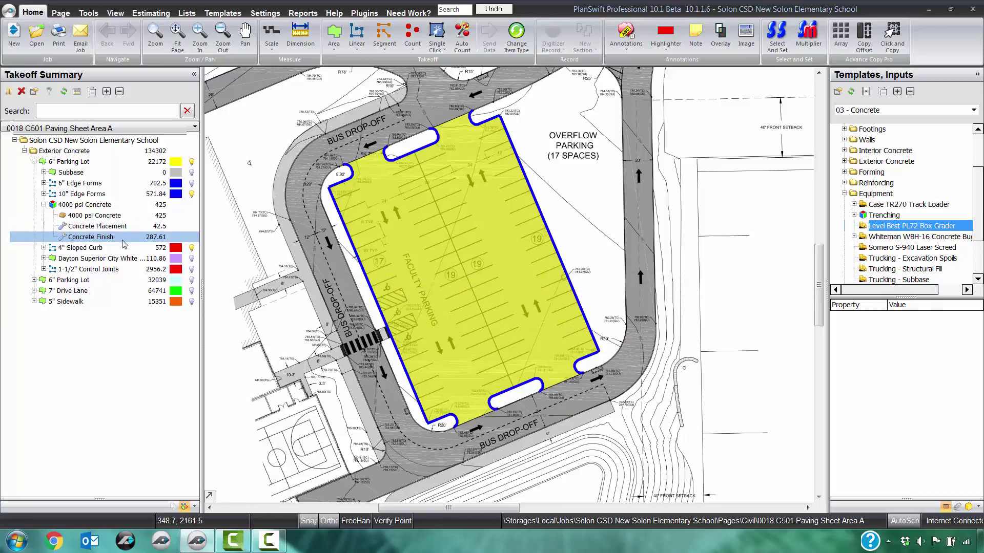
pyautogui.rightClick(125, 238)
pyautogui.click(134, 246)
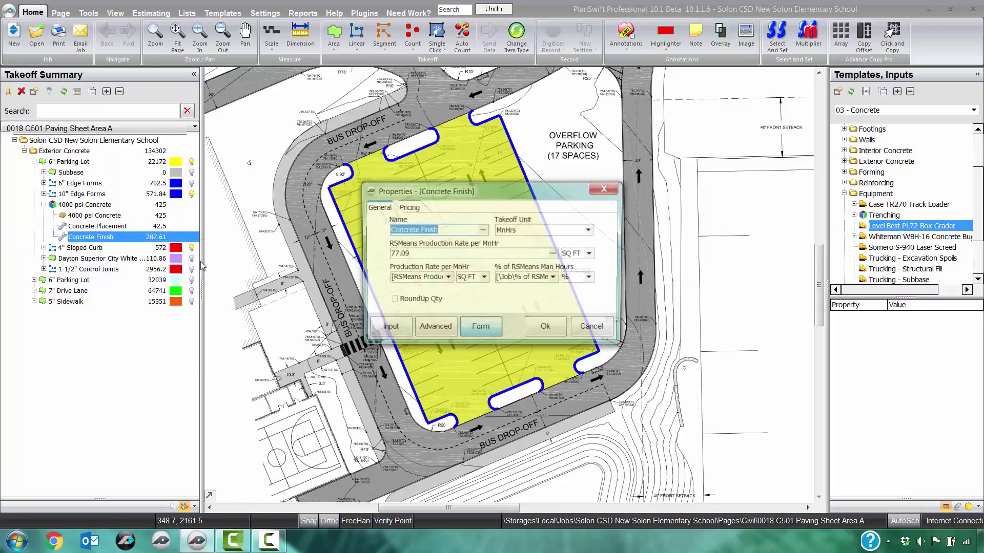
pyautogui.click(446, 278)
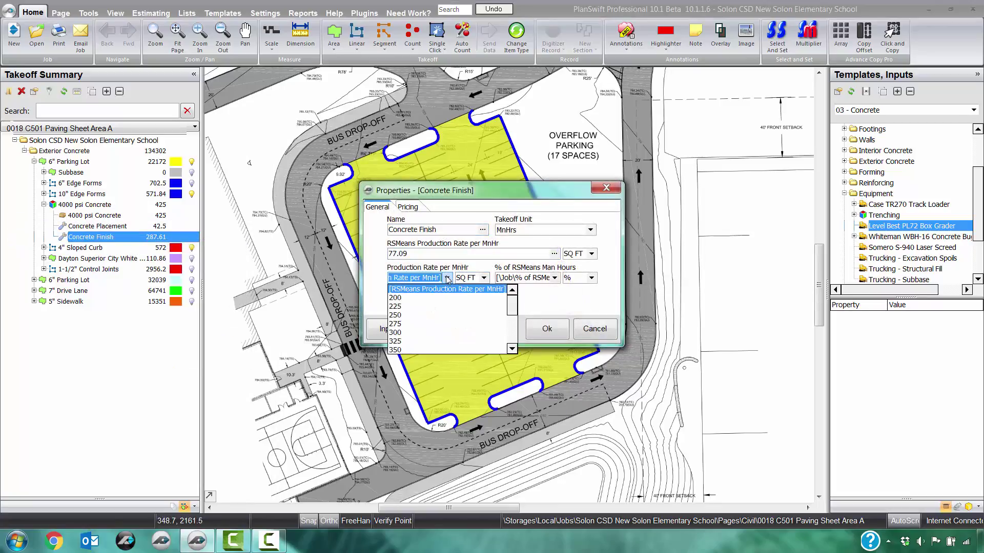
pyautogui.click(426, 332)
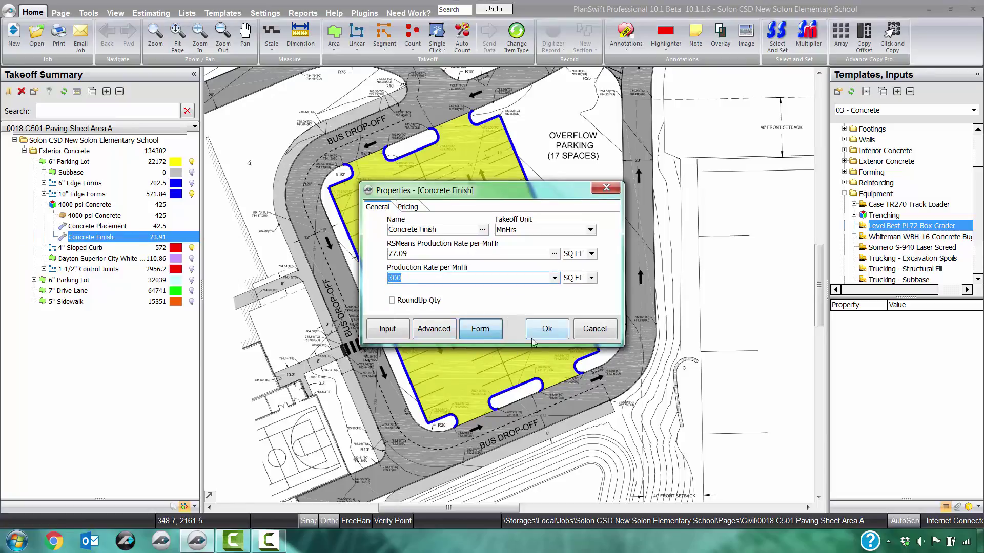
pyautogui.click(546, 329)
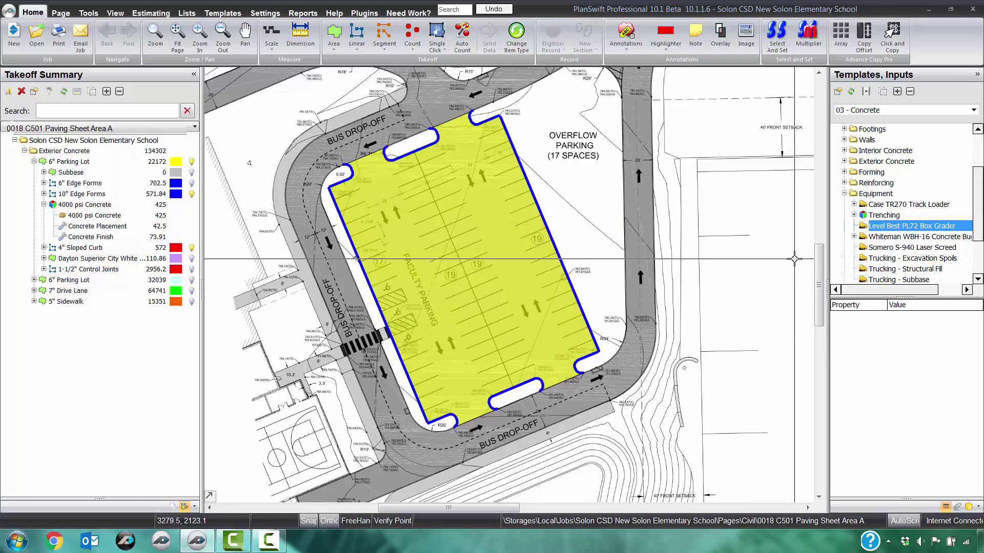
# Add the Somero S-940 Laser Screed equipment to the yellow 6" Parking Lot and place it directly above the 4000 psi Concrete
pyautogui.click(907, 247)
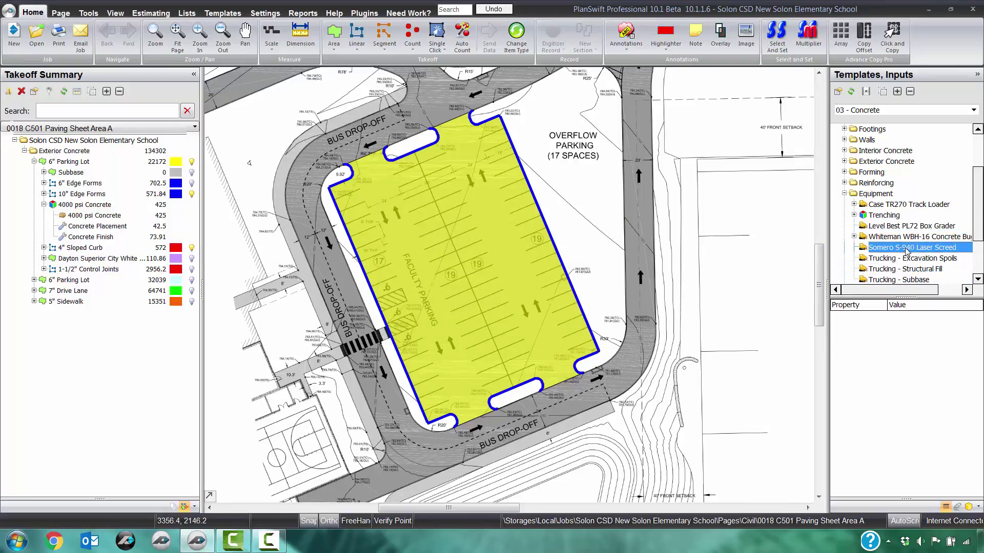
pyautogui.click(91, 193)
pyautogui.moveTo(94, 176); pyautogui.dragTo(82, 161)
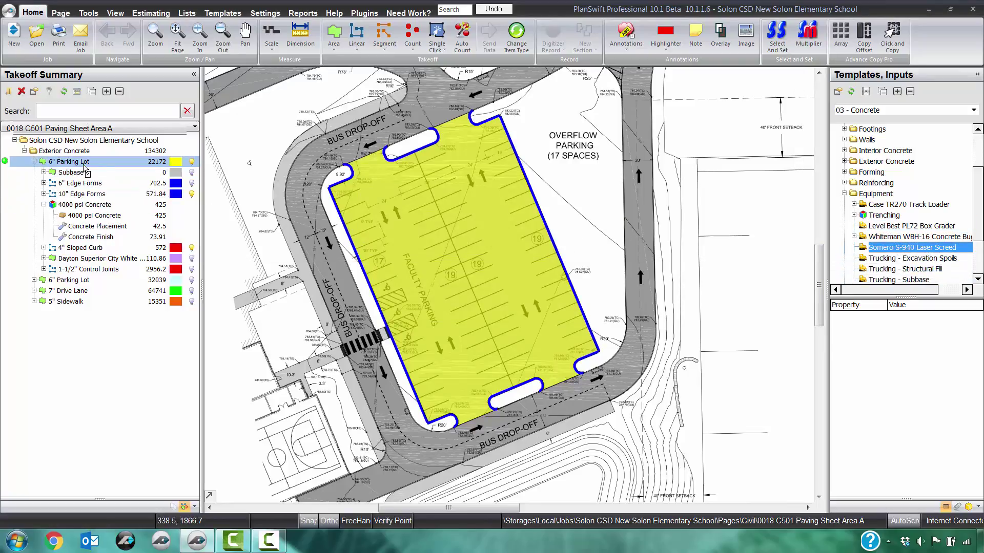
pyautogui.click(538, 317)
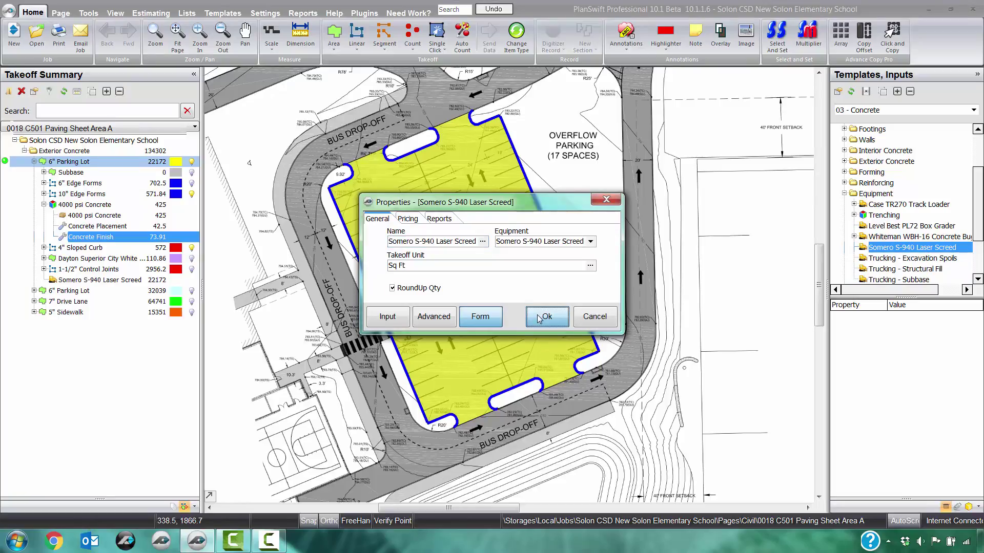
pyautogui.moveTo(102, 279); pyautogui.dragTo(68, 205)
# Check the cost per square foot in the Somero S-940 Laser Screed's pricing properties
pyautogui.rightClick(68, 205)
pyautogui.click(77, 210)
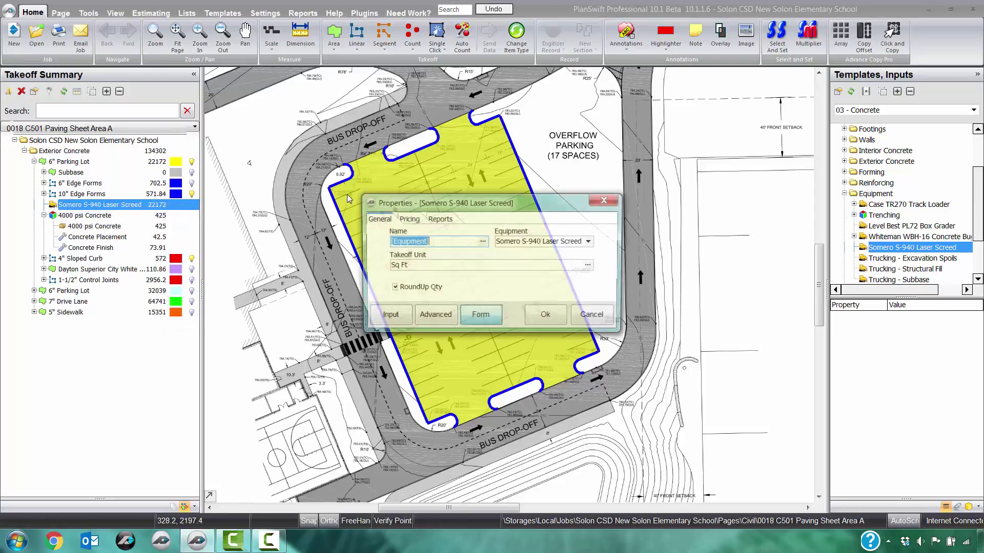
pyautogui.click(408, 219)
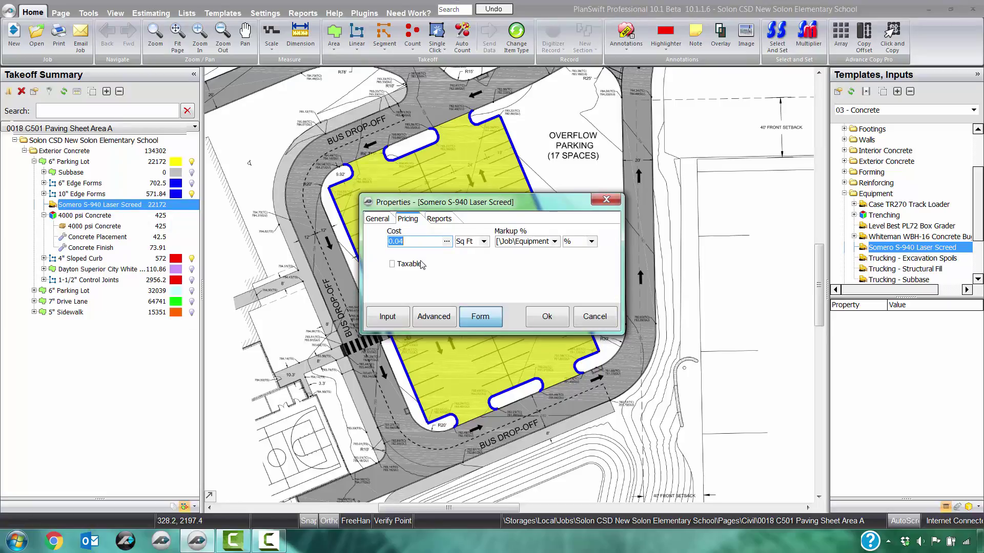
pyautogui.click(546, 316)
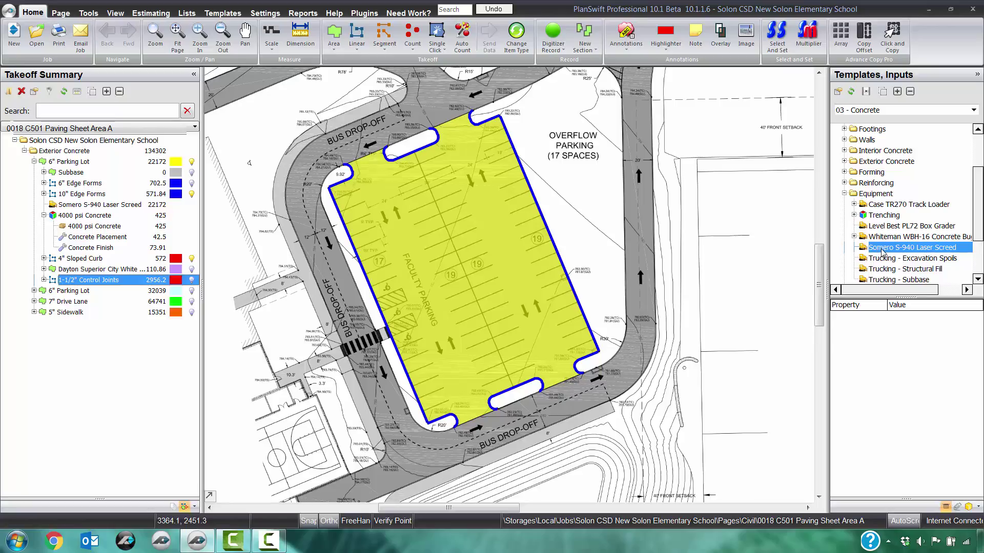
pyautogui.moveTo(883, 252); pyautogui.dragTo(169, 209)
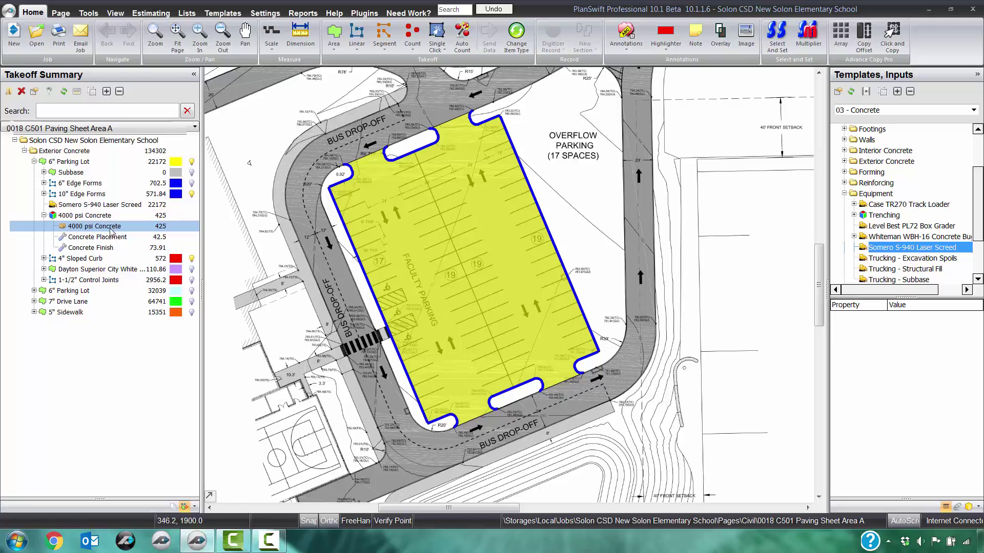
# Collapse the 4000 psi Concrete assembly and add a Pump/Telebelt subcontract item using the 47M machine to the yellow 6" Parking Lot
pyautogui.click(87, 215)
pyautogui.click(44, 215)
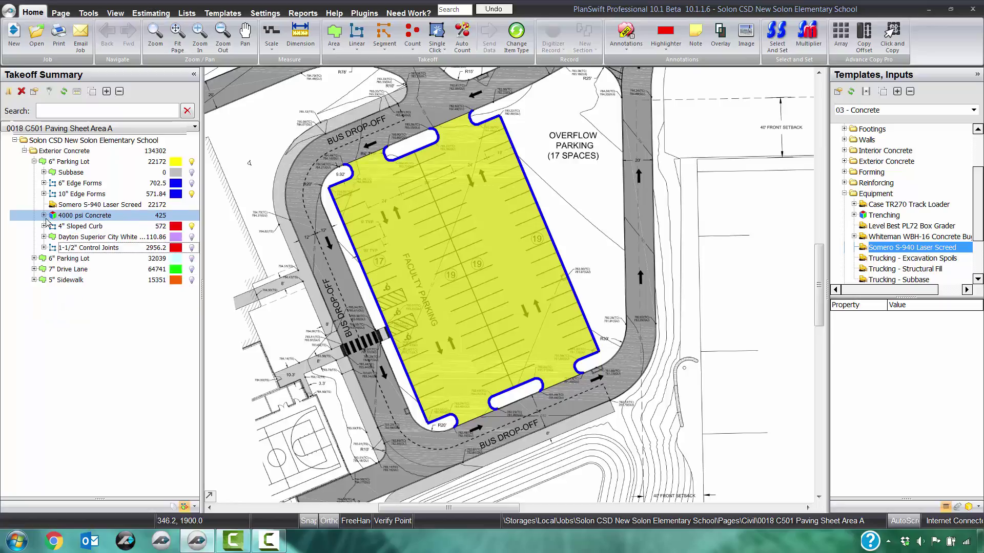
pyautogui.scroll(-2, 892, 228)
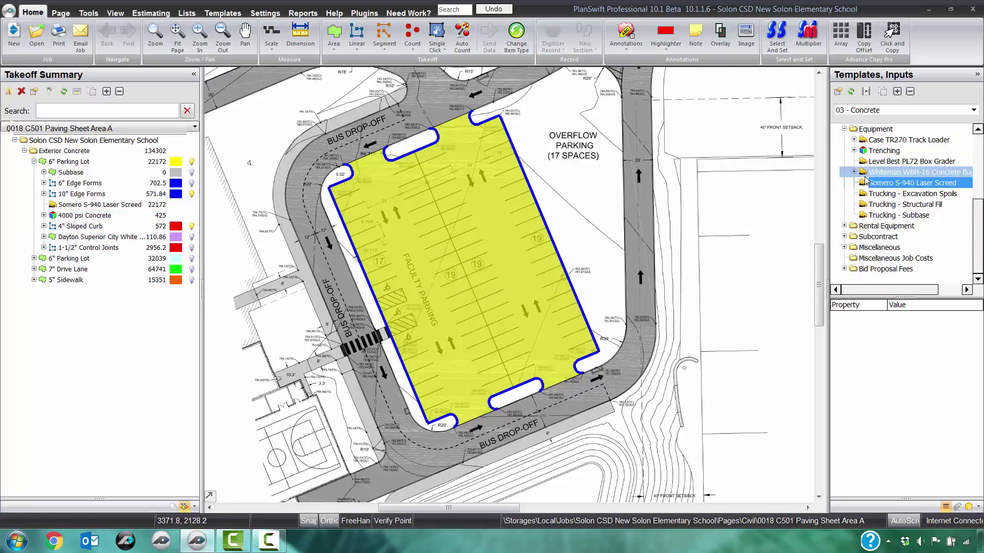
pyautogui.click(844, 236)
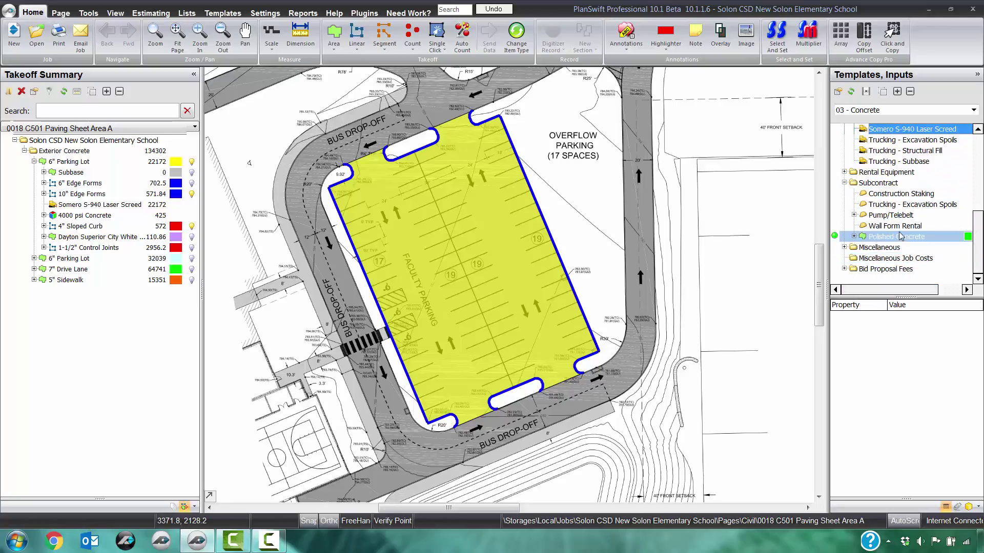
pyautogui.click(897, 219)
pyautogui.moveTo(899, 221); pyautogui.dragTo(129, 164)
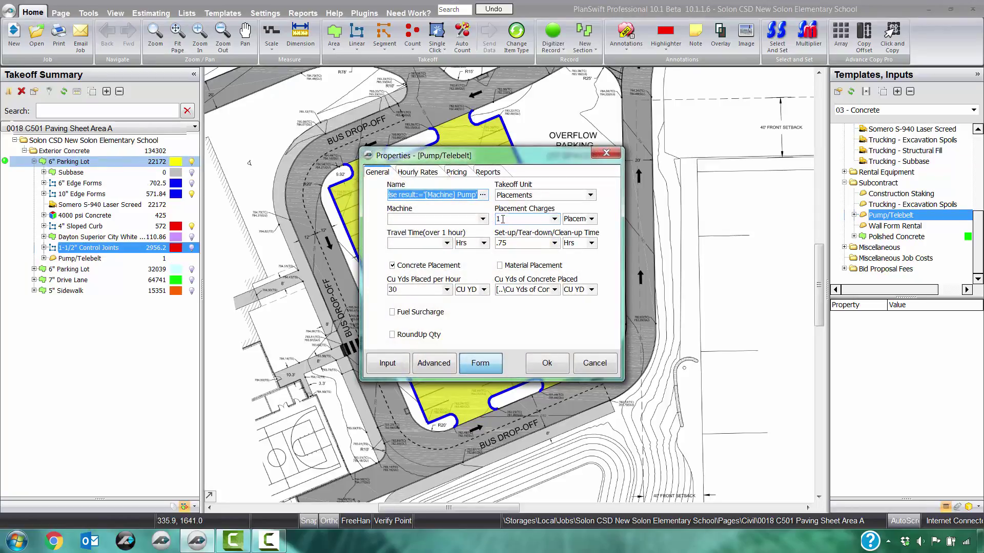
pyautogui.click(483, 219)
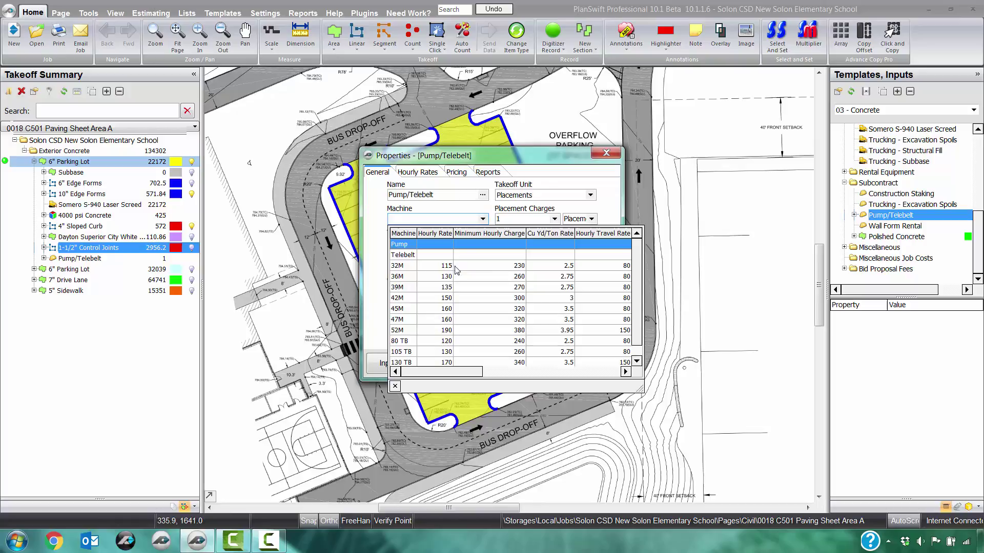
pyautogui.click(410, 320)
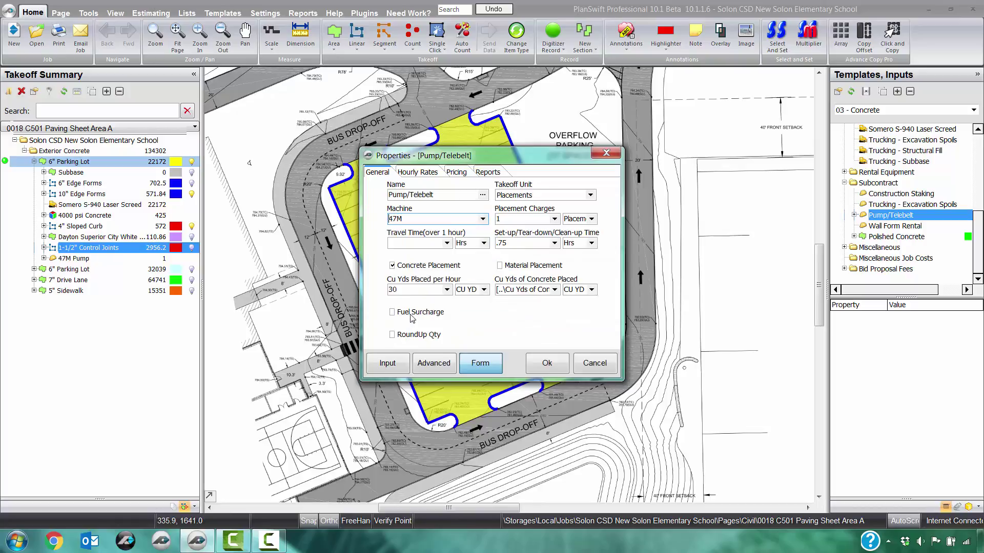
# Set the 47M pump's placement charges to 3 and its cubic yards placed per hour to 60
pyautogui.click(555, 219)
pyautogui.click(531, 256)
pyautogui.click(446, 290)
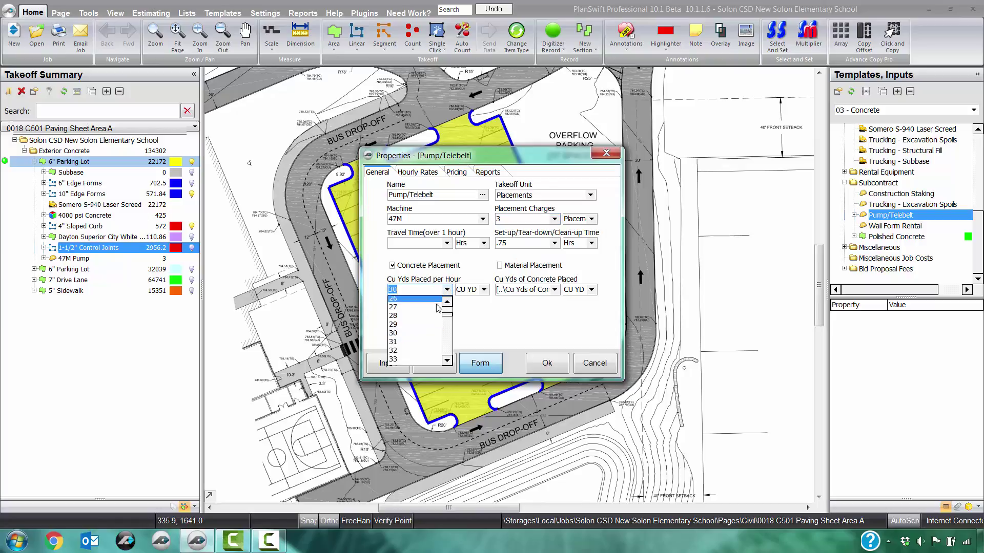
pyautogui.scroll(-8, 419, 317)
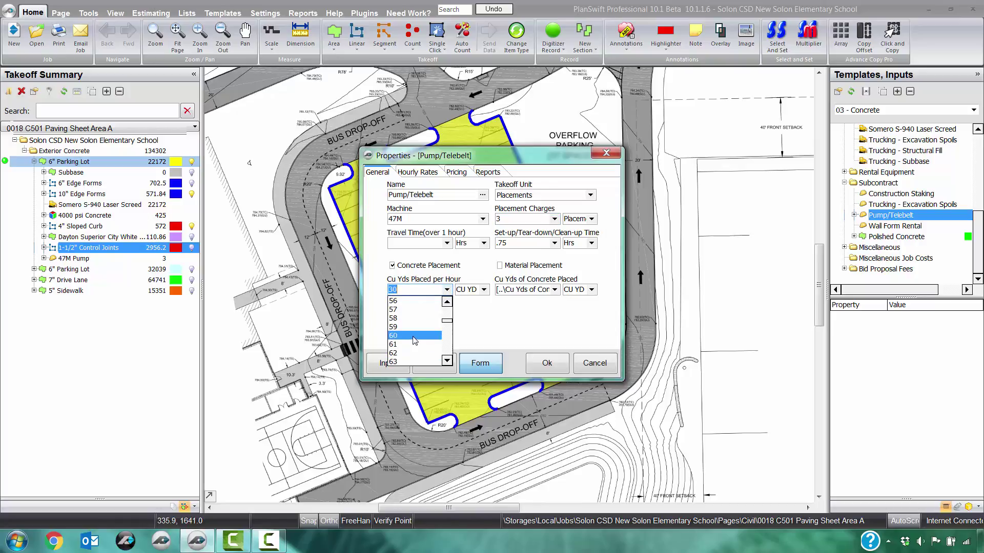
pyautogui.click(415, 336)
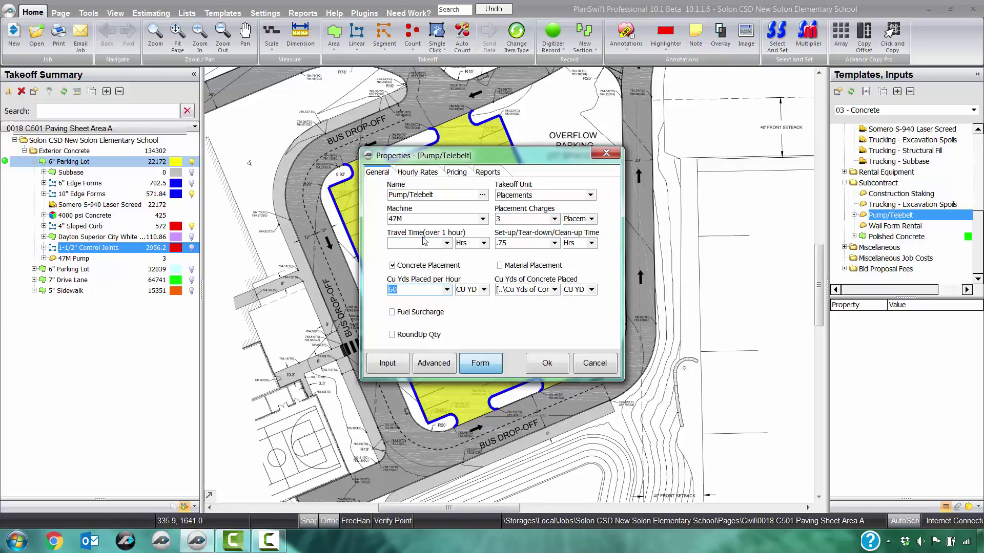
# Set the 47M pump's cost to $800 and apply its properties
pyautogui.click(458, 171)
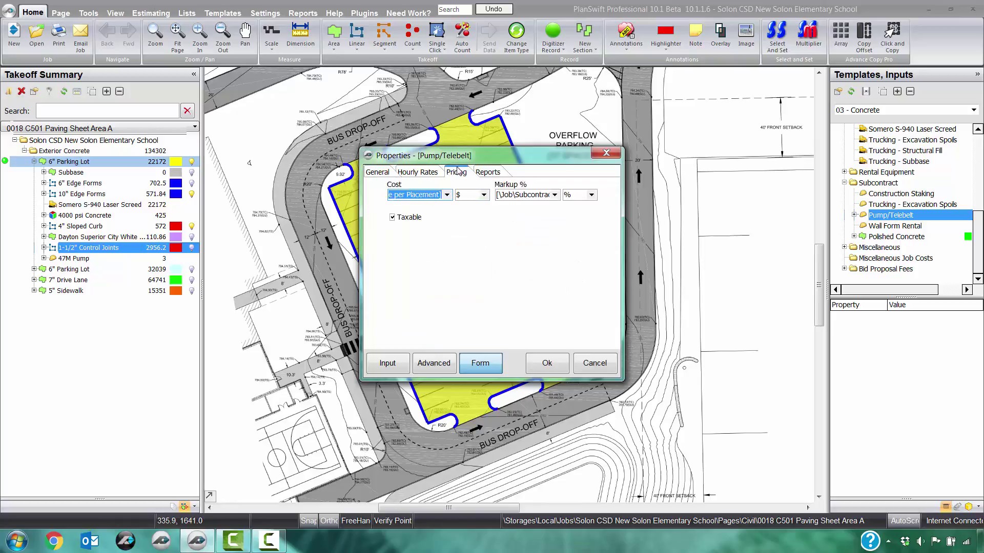
pyautogui.click(447, 195)
pyautogui.scroll(-3, 446, 208)
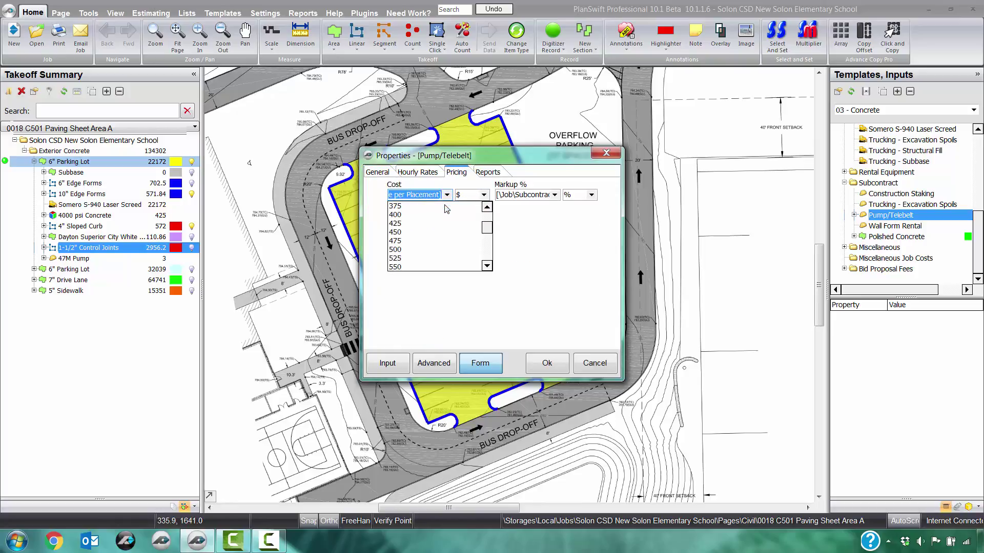
pyautogui.scroll(-5, 445, 209)
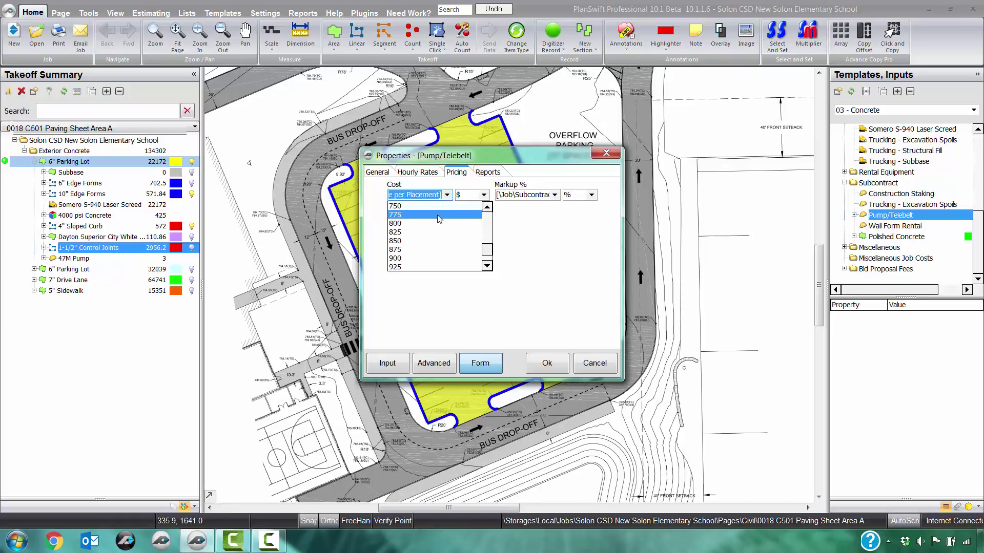
pyautogui.click(435, 224)
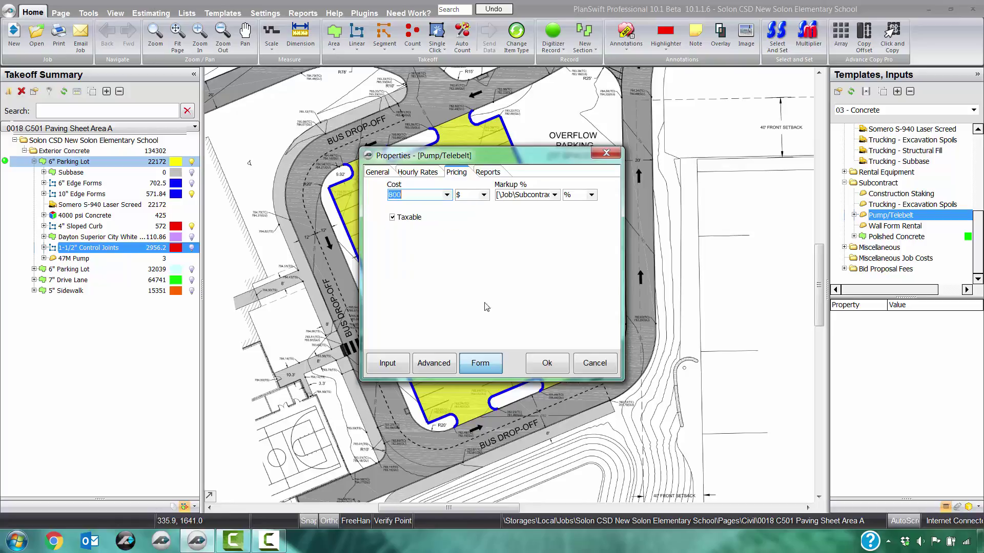
pyautogui.click(546, 364)
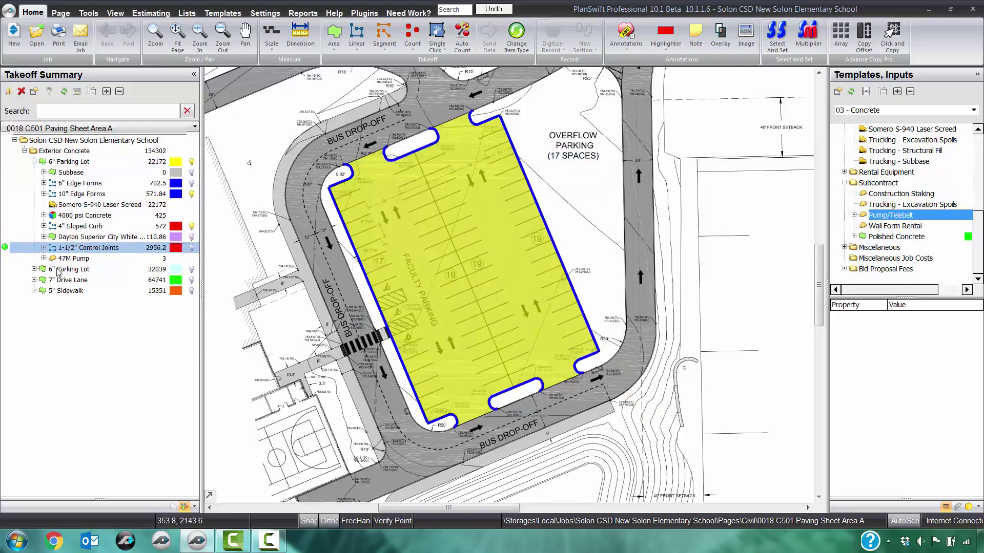
# Inspect the concrete item nested under the 47M Pump and move the pump directly above the 4000 psi Concrete
pyautogui.click(44, 259)
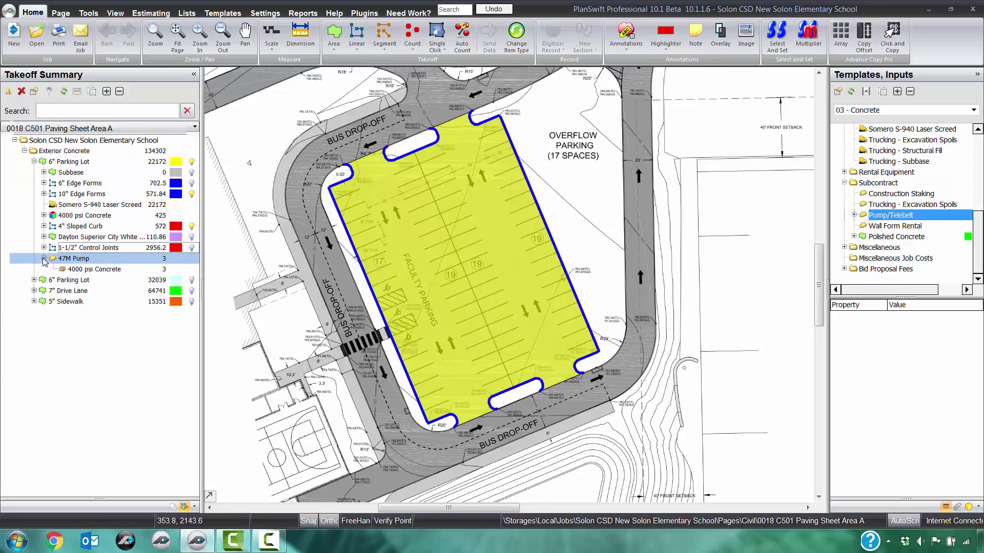
pyautogui.click(86, 270)
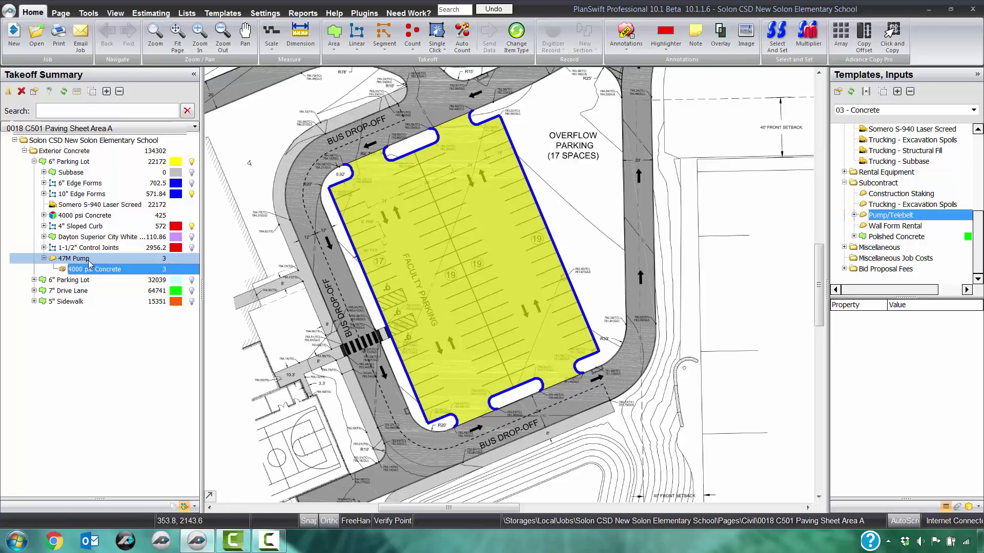
pyautogui.click(44, 258)
pyautogui.moveTo(65, 262); pyautogui.dragTo(60, 218)
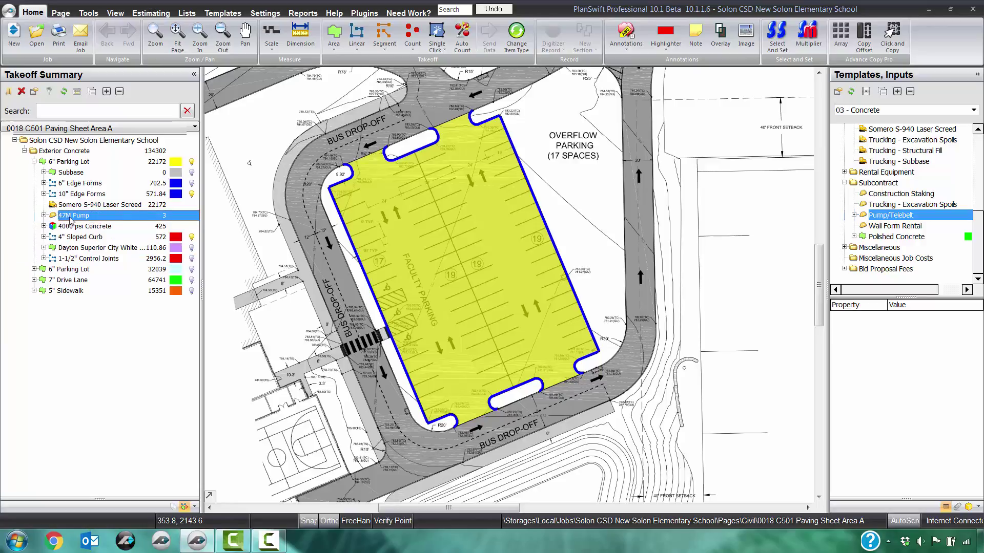
# Set the Dayton Superior City White Cure's application production rate to 3,500 sq ft per man-hour and apply its properties
pyautogui.click(81, 225)
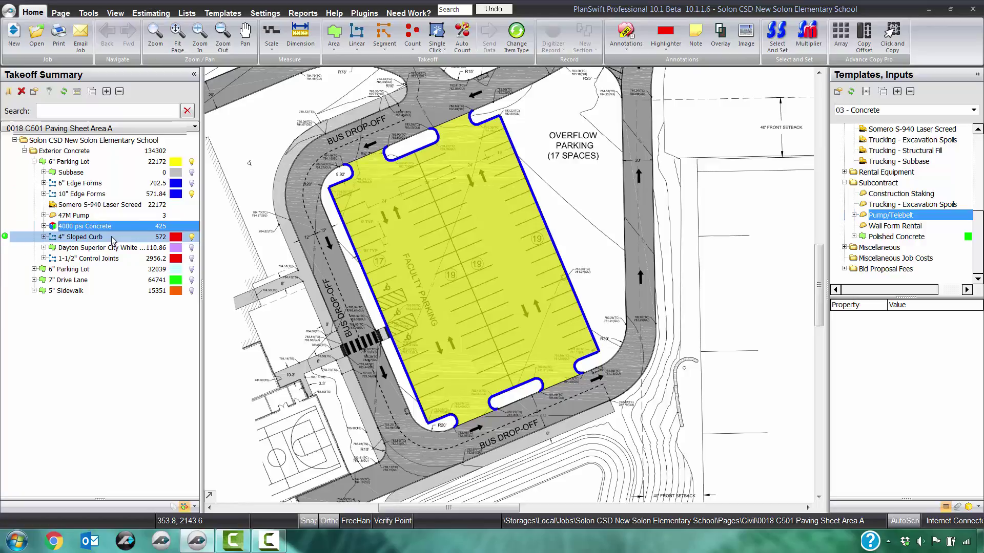
pyautogui.rightClick(135, 249)
pyautogui.click(154, 257)
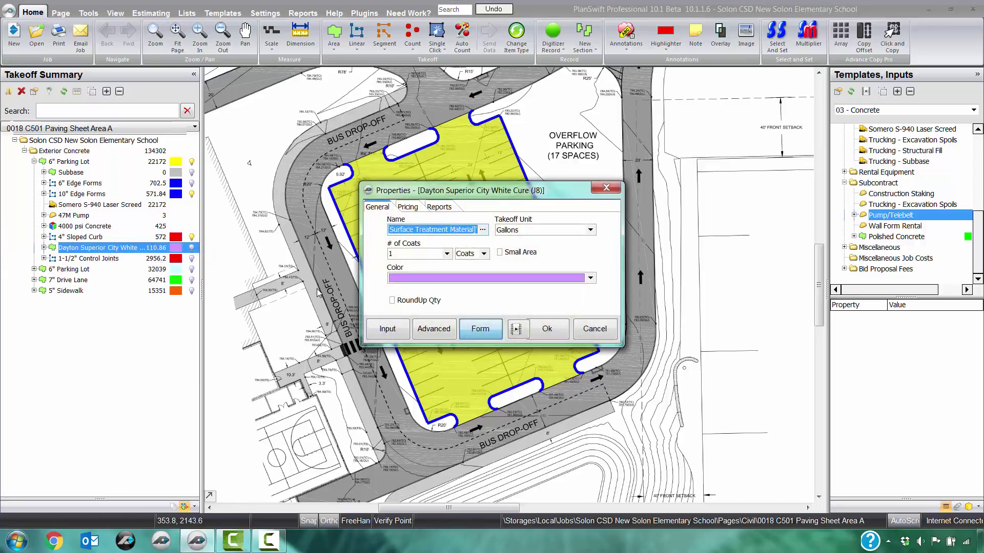
pyautogui.click(388, 329)
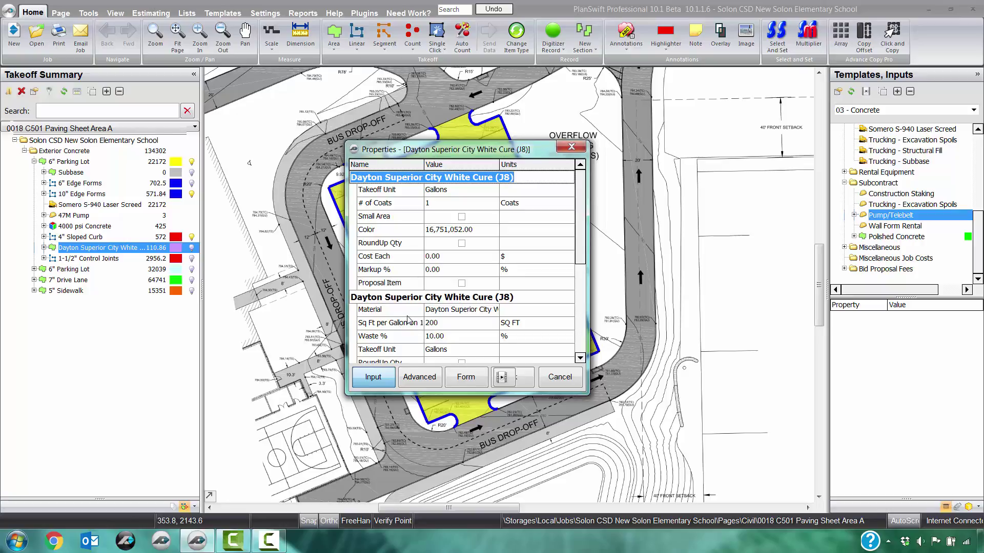
pyautogui.scroll(-3, 408, 321)
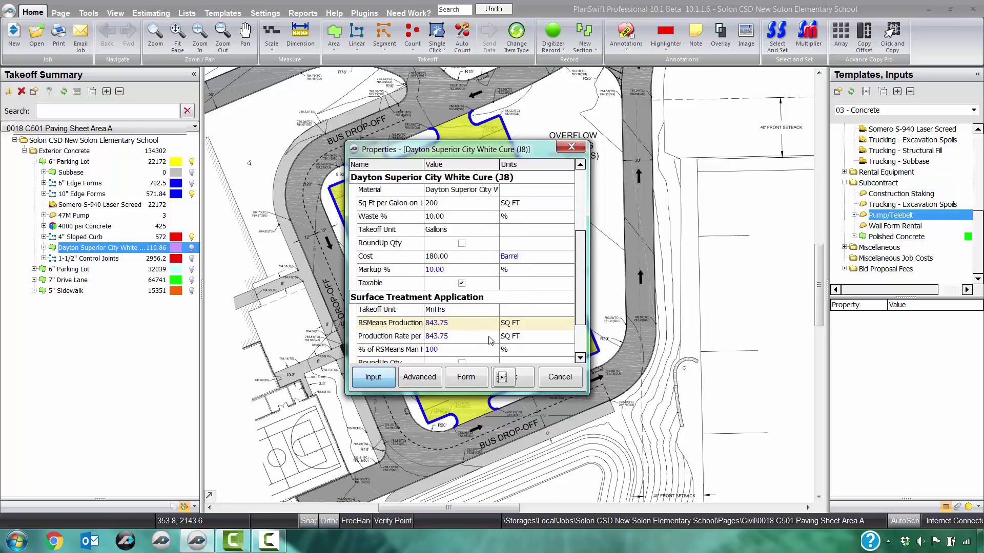
pyautogui.click(490, 340)
pyautogui.click(491, 352)
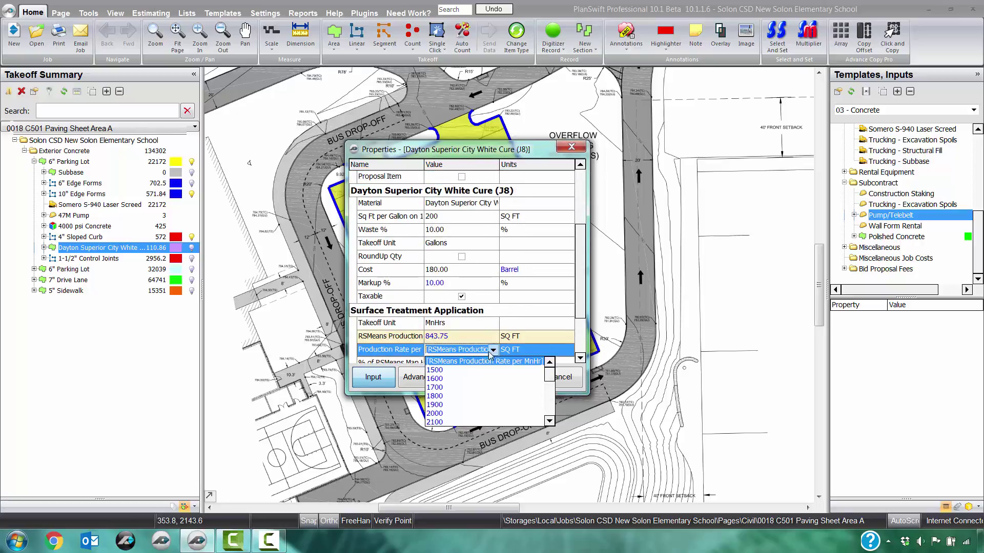
pyautogui.scroll(-3, 481, 384)
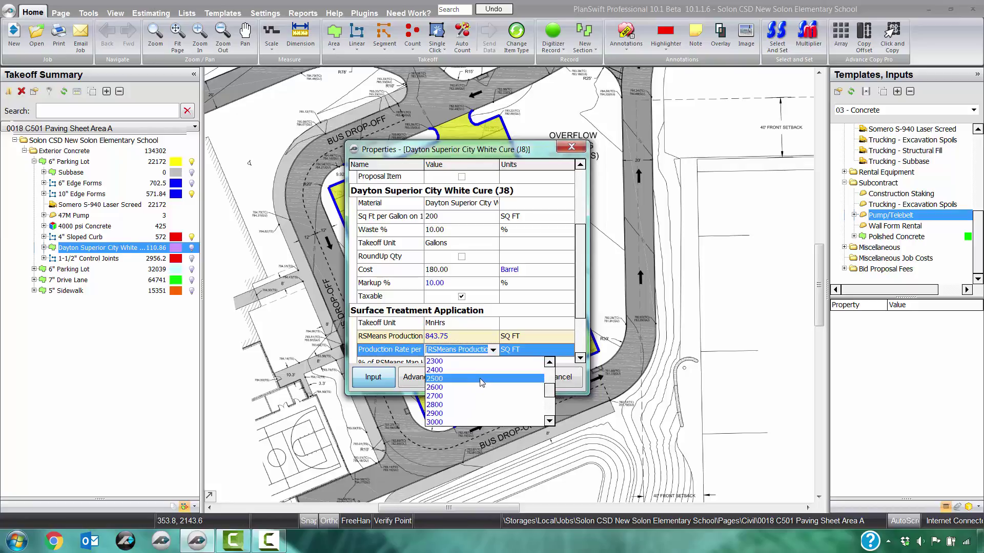
pyautogui.scroll(-1, 482, 382)
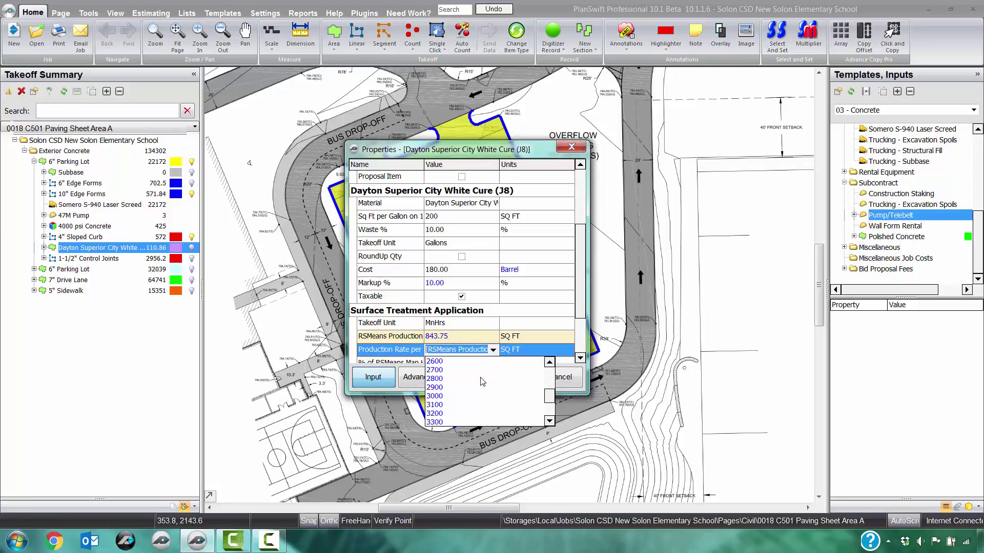
pyautogui.scroll(-1, 482, 382)
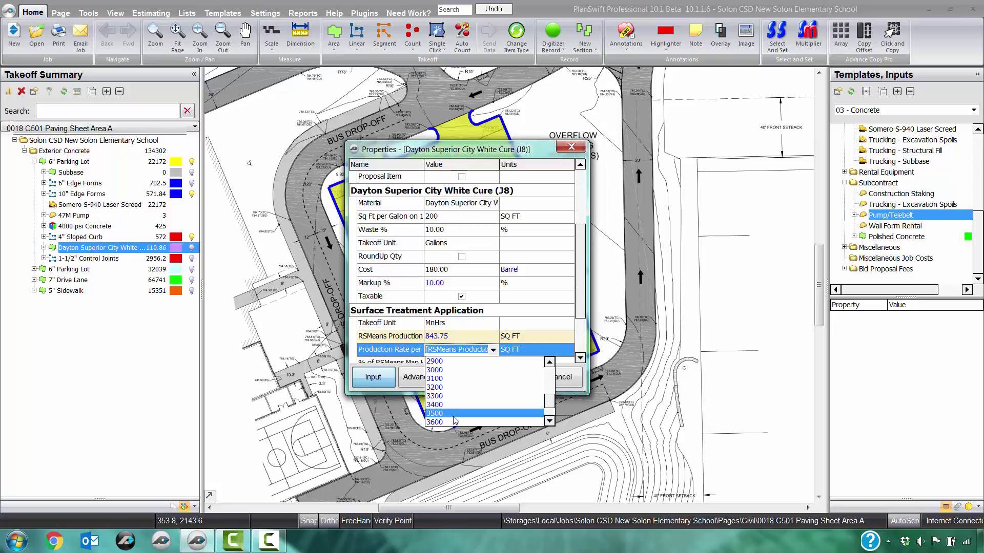
pyautogui.click(434, 413)
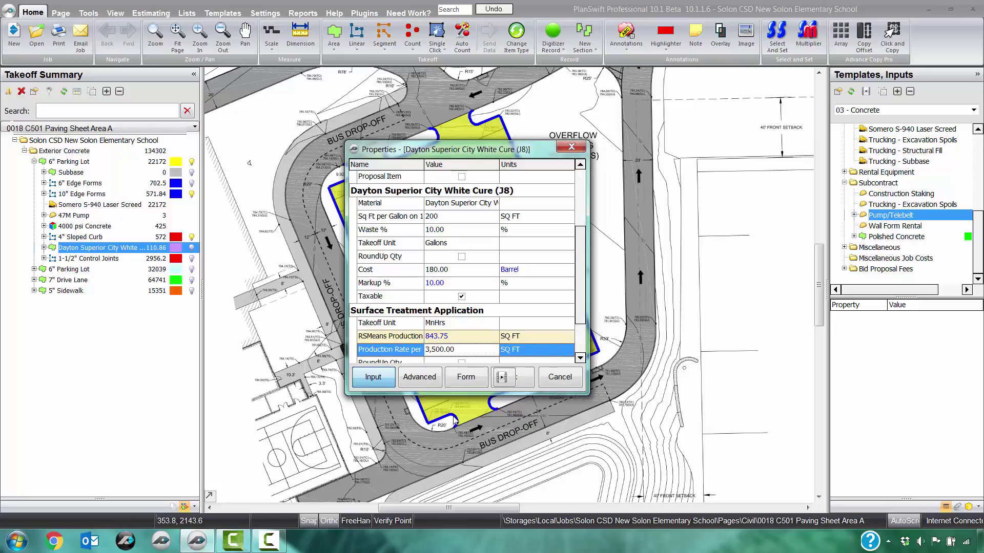
pyautogui.click(518, 379)
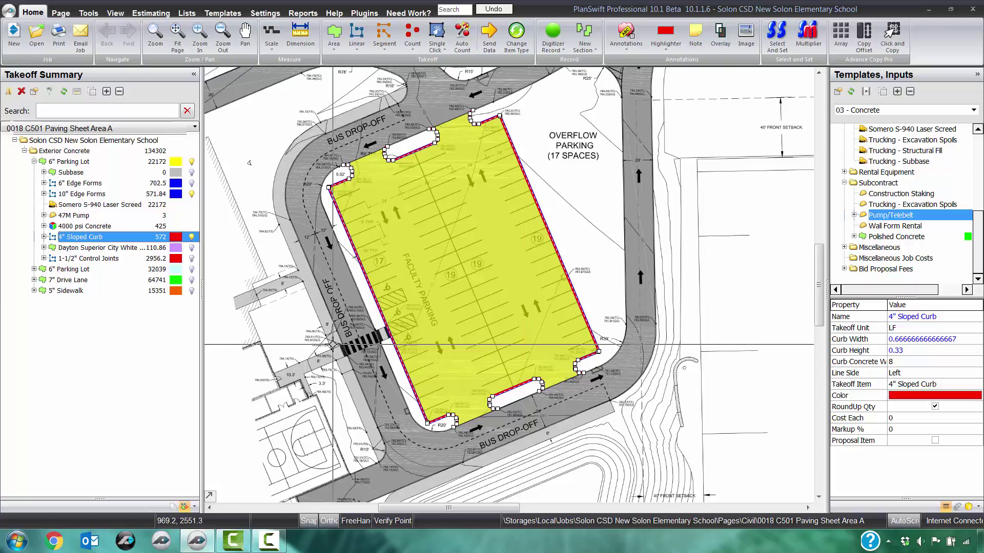
# Add the Exterior Concrete Control Joints template to the yellow 6" Parking Lot
pyautogui.click(292, 308)
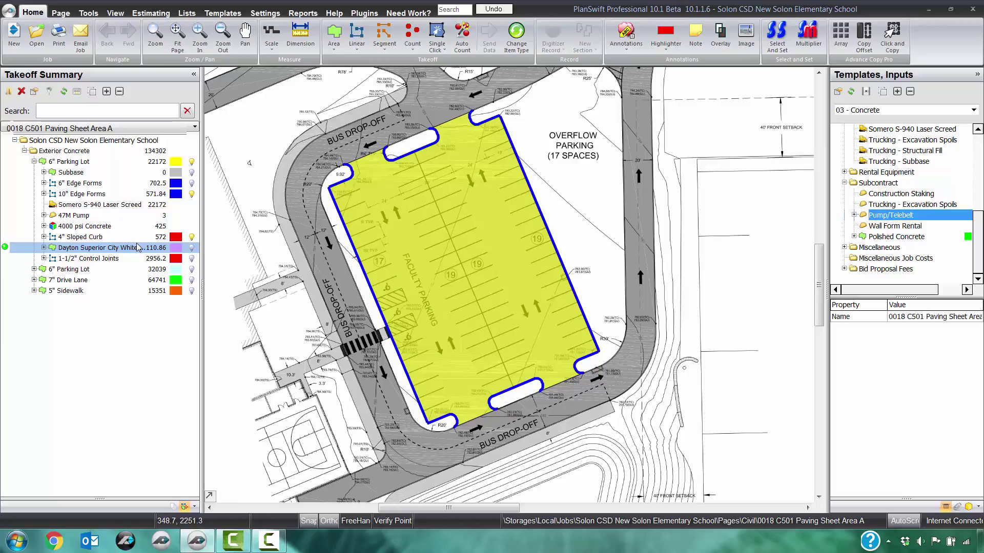
pyautogui.click(130, 258)
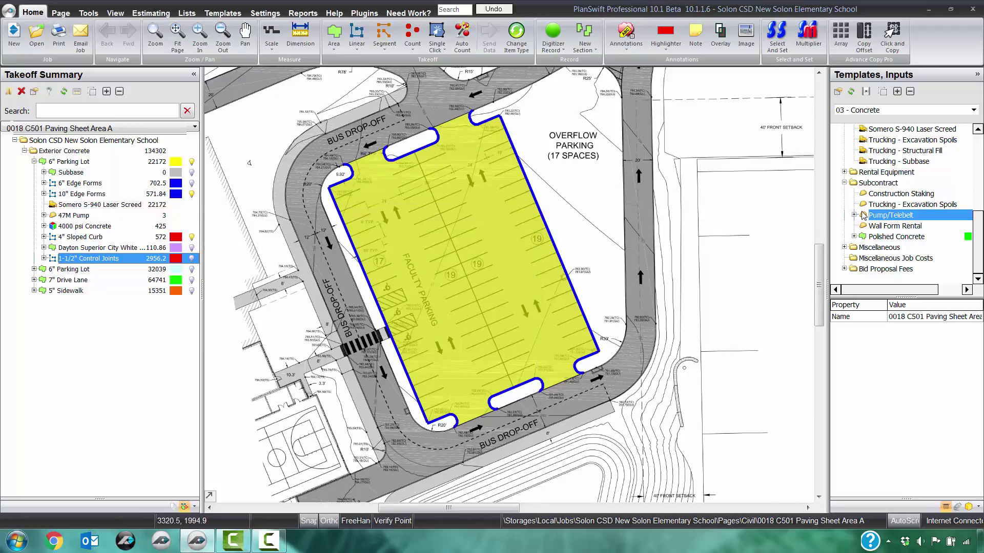
pyautogui.scroll(3, 881, 216)
pyautogui.scroll(1, 881, 216)
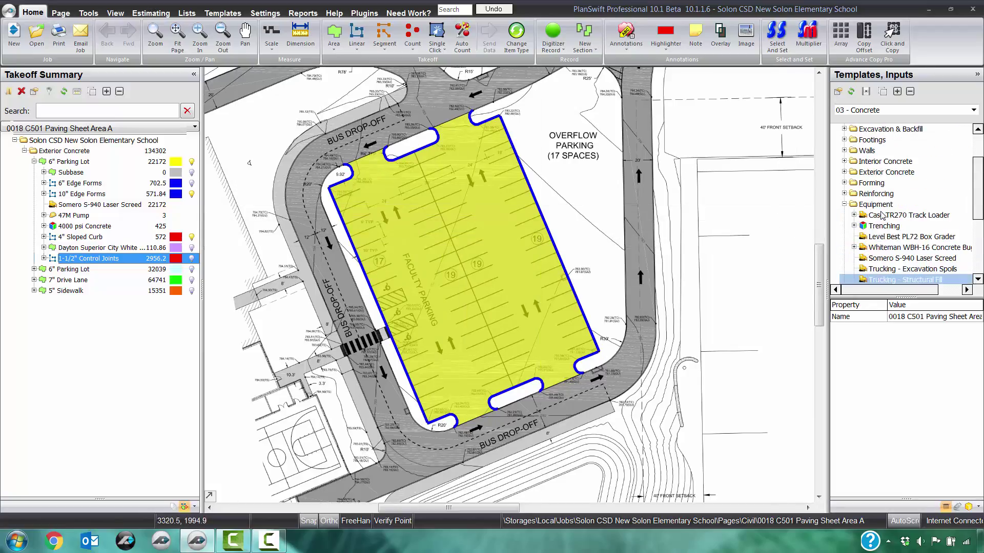
pyautogui.click(853, 172)
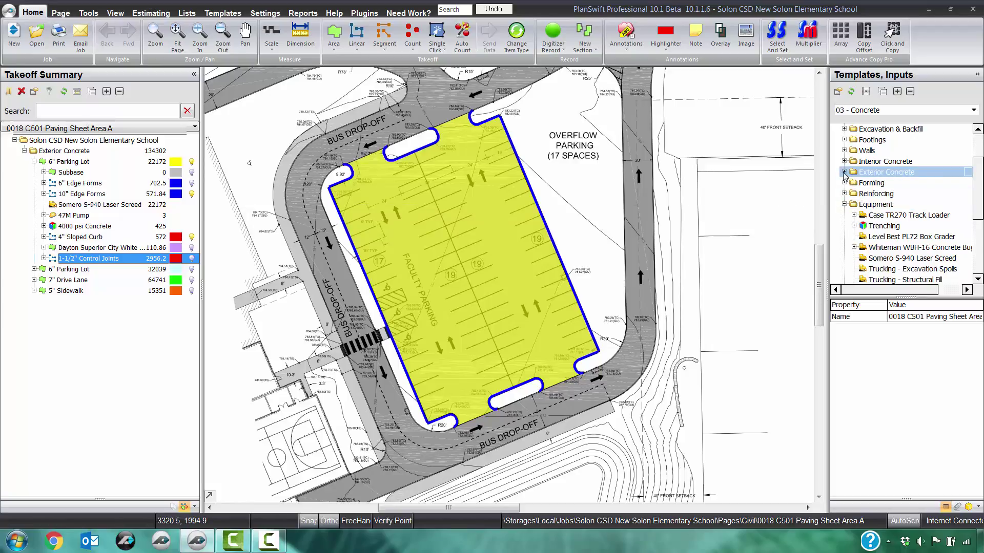
pyautogui.click(844, 172)
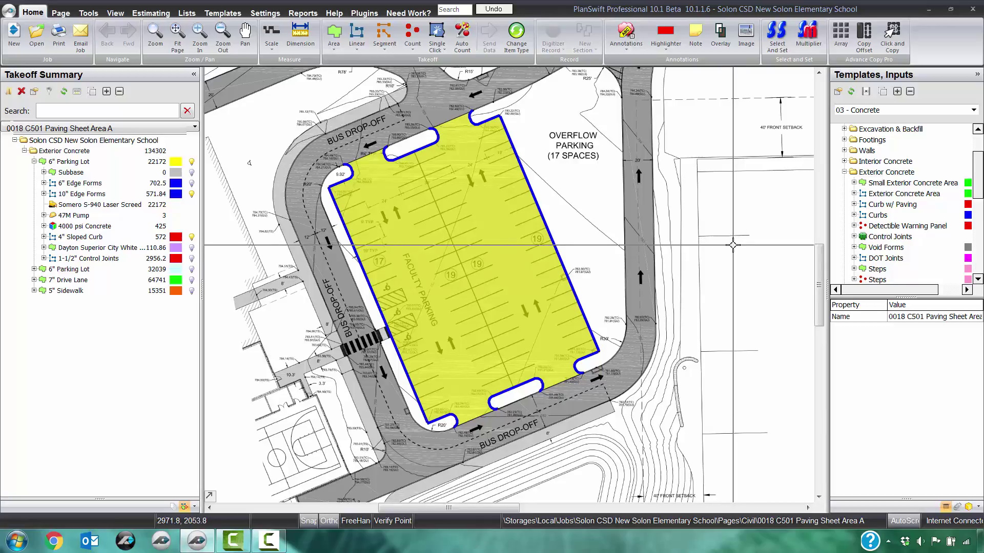
pyautogui.click(896, 239)
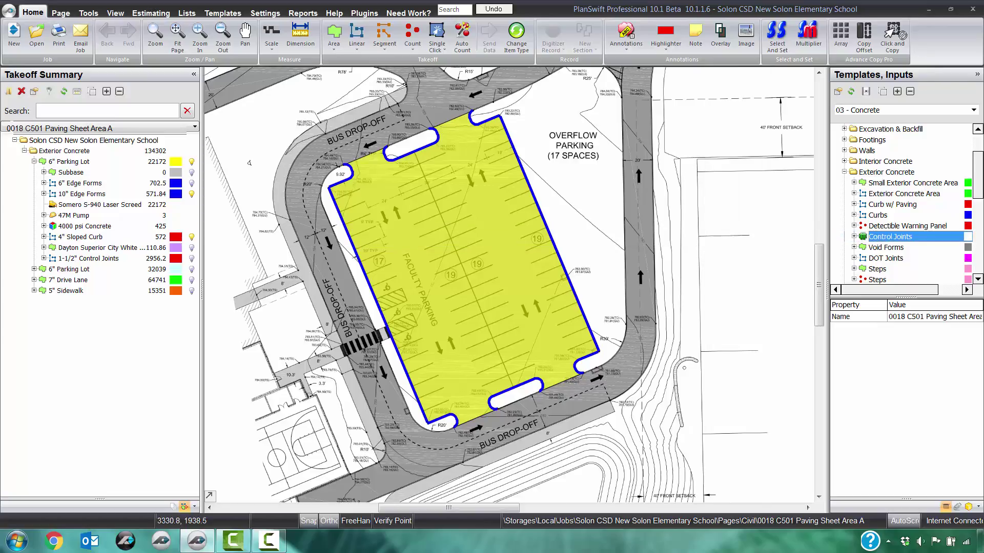
pyautogui.click(91, 163)
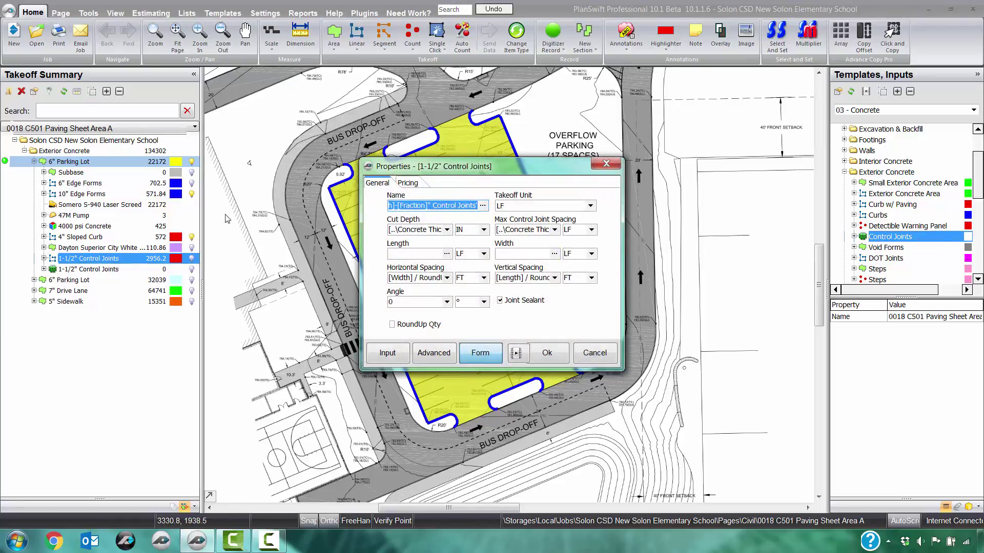
# Set the newly added control joints' length to 171 LF and accept their properties
pyautogui.click(398, 254)
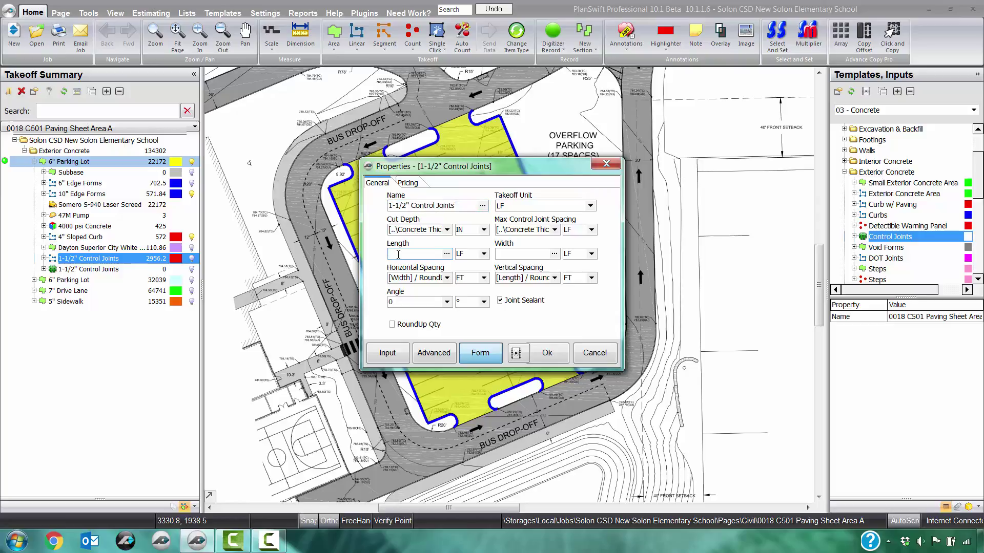
pyautogui.write('171')
pyautogui.click(512, 255)
pyautogui.click(546, 355)
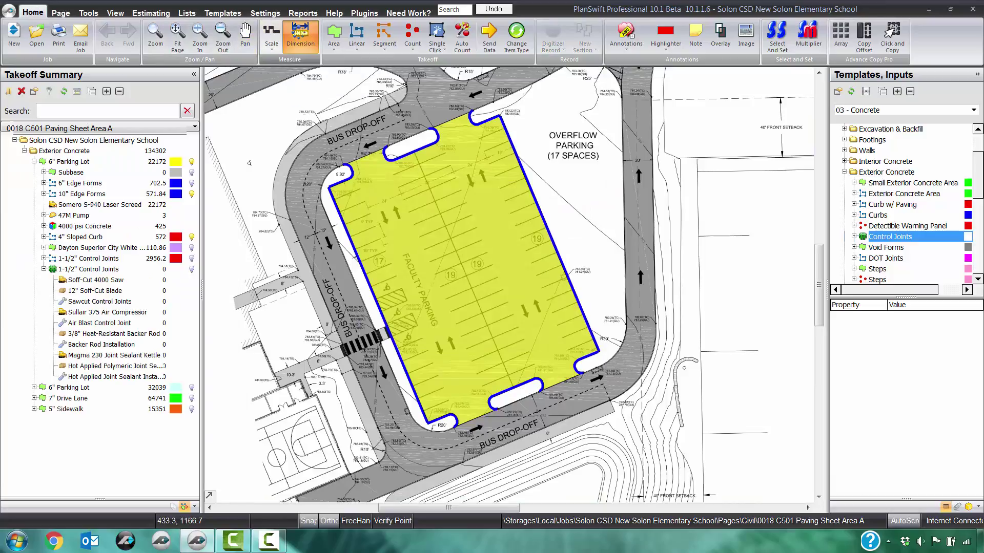
# Measure the yellow parking lot across its upper end and down its long side, starting from its upper-left corner
pyautogui.click(553, 35)
pyautogui.scroll(3, 330, 192)
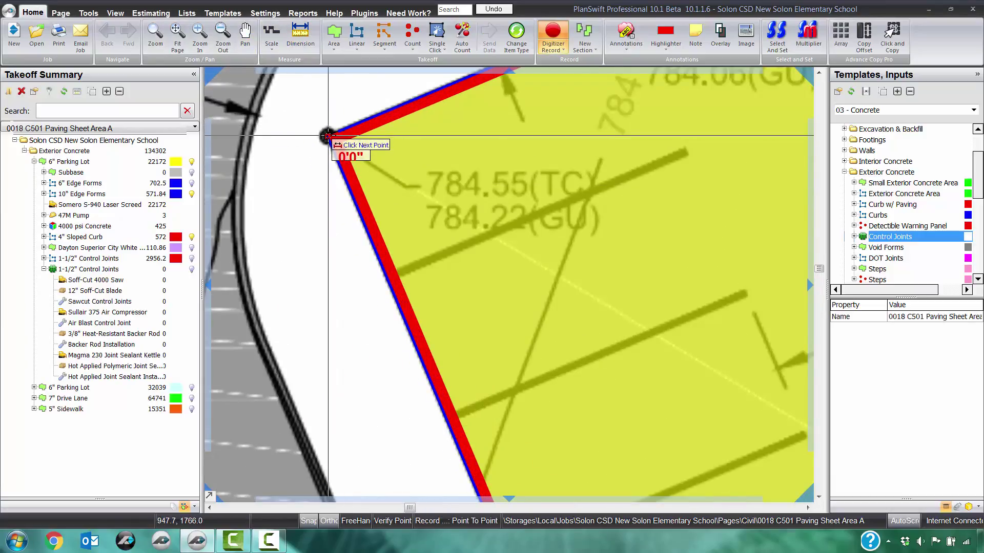
pyautogui.scroll(-2, 307, 174)
pyautogui.scroll(-3, 302, 188)
pyautogui.scroll(3, 567, 90)
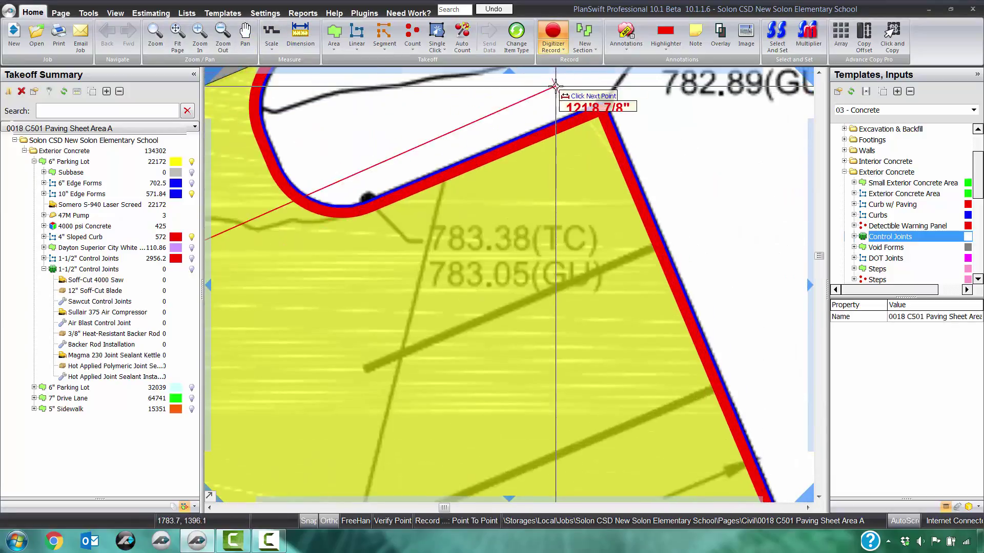
pyautogui.click(594, 97)
pyautogui.scroll(-3, 600, 105)
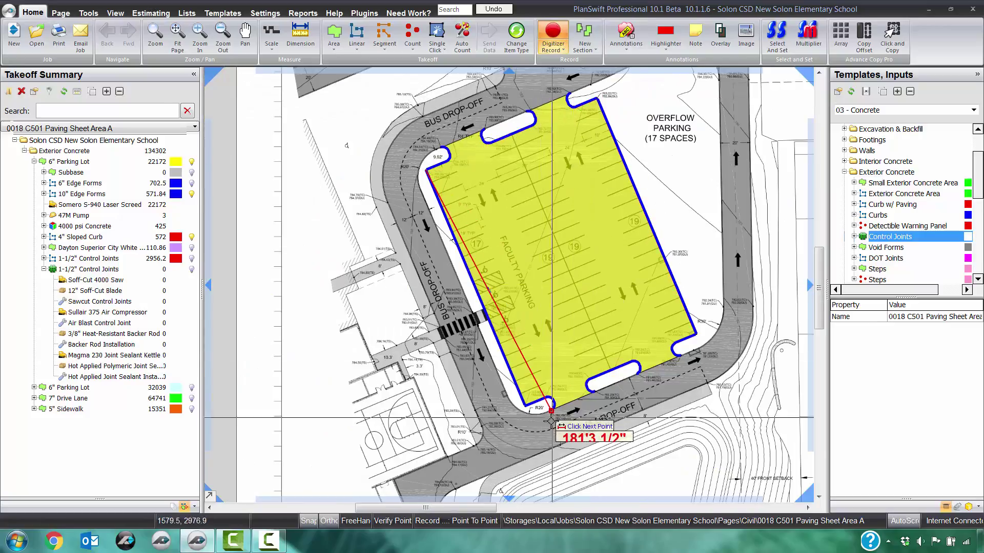
pyautogui.scroll(3, 527, 492)
pyautogui.scroll(3, 520, 413)
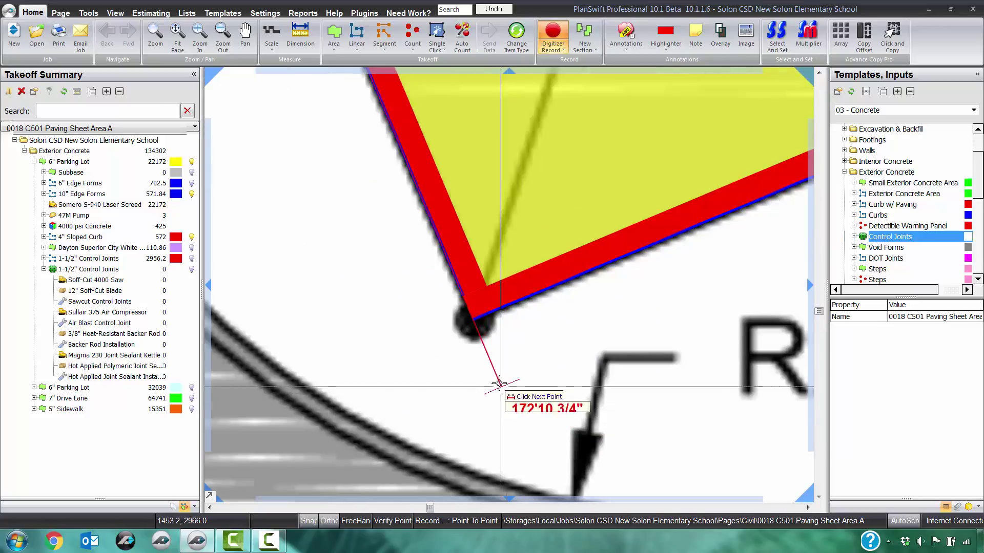
pyautogui.click(466, 302)
pyautogui.scroll(-4, 466, 302)
pyautogui.click(466, 305)
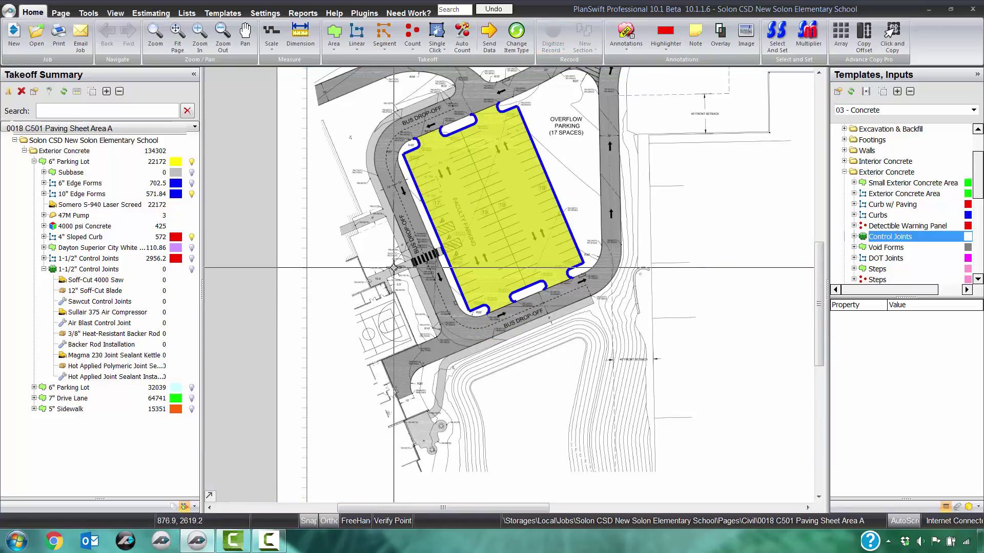
# Show the individual sections in the takeoff list and collapse the 4" Sloped Curb
pyautogui.click(136, 271)
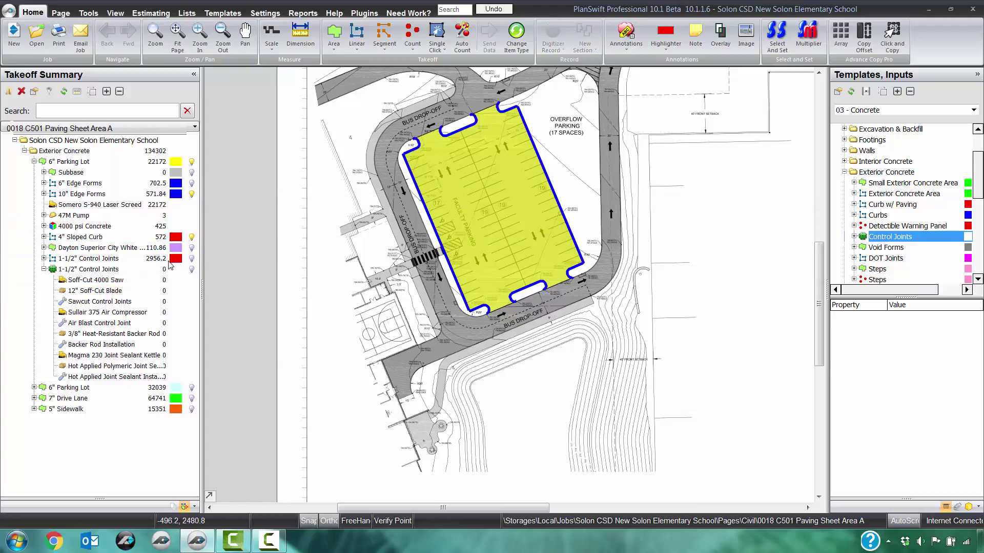
pyautogui.press('Escape')
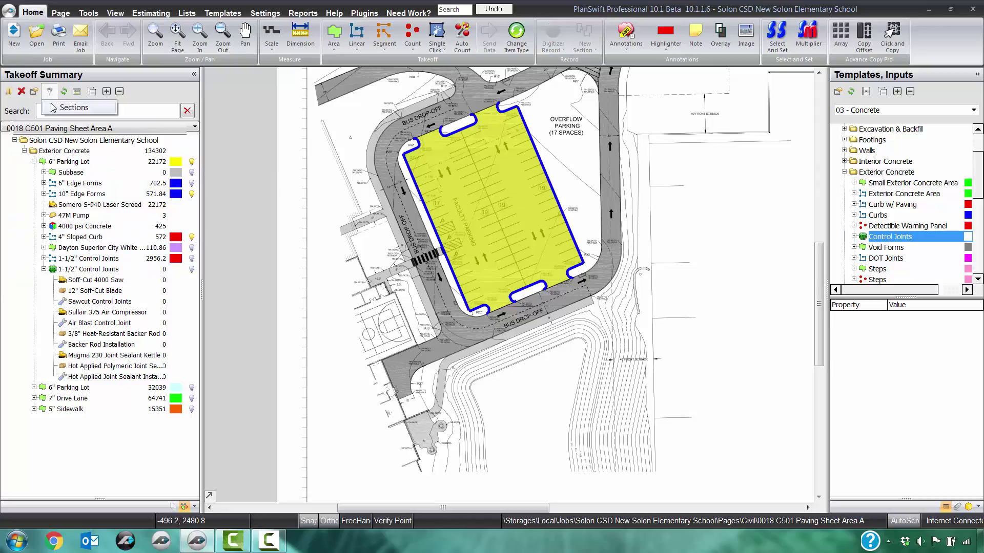
pyautogui.click(74, 107)
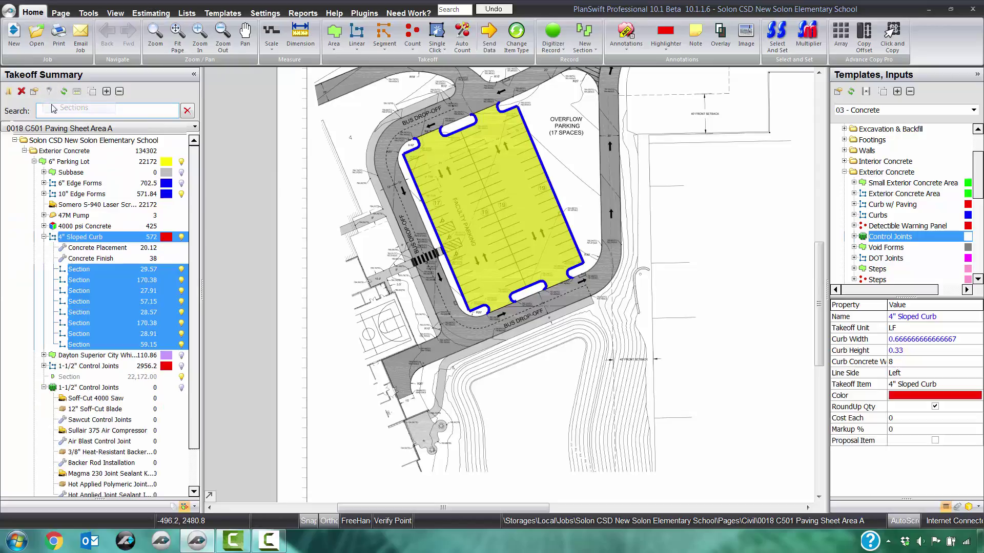
pyautogui.click(44, 237)
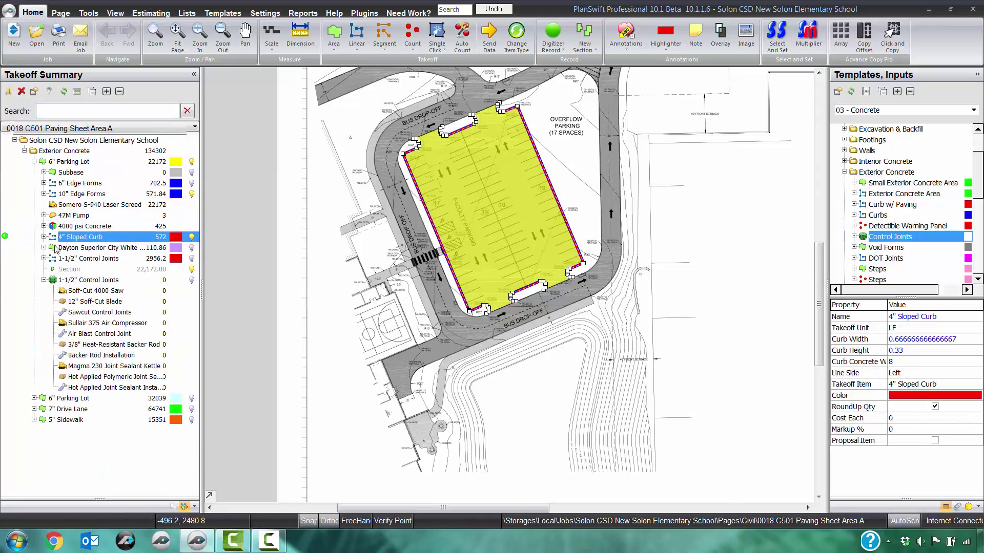
# Copy the 6" Parking Lot's area section and paste a duplicate of it, including its digitizer points
pyautogui.click(86, 271)
pyautogui.rightClick(87, 271)
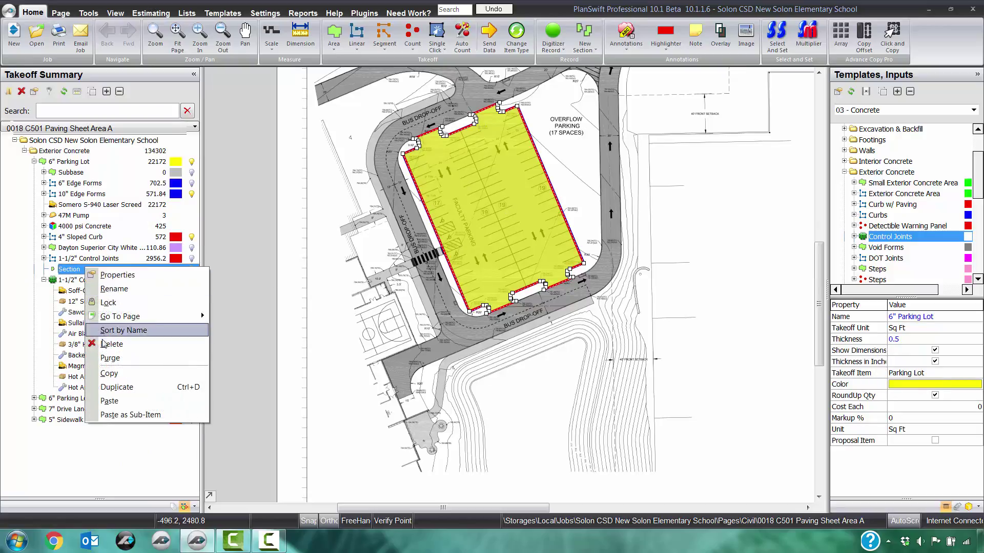
pyautogui.click(109, 373)
pyautogui.rightClick(88, 273)
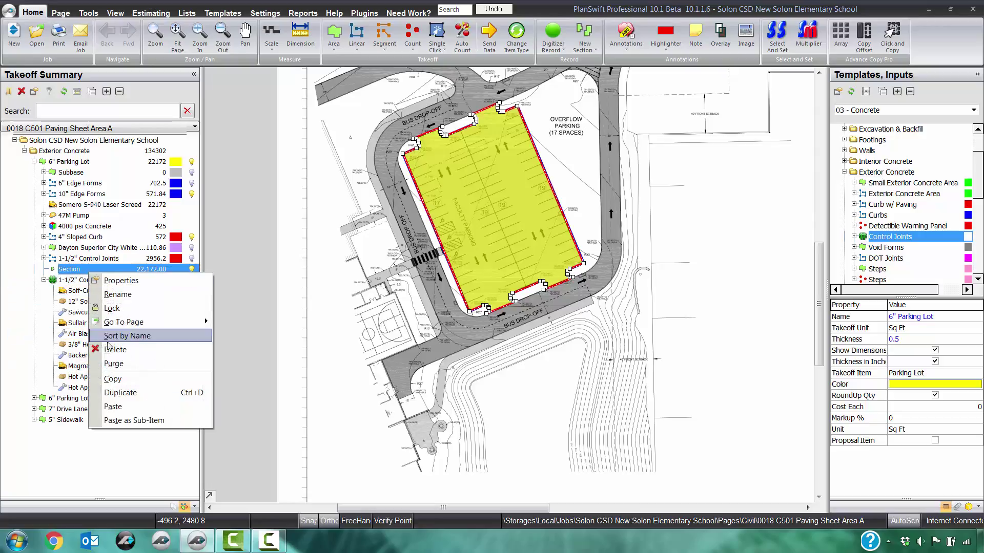
pyautogui.click(121, 407)
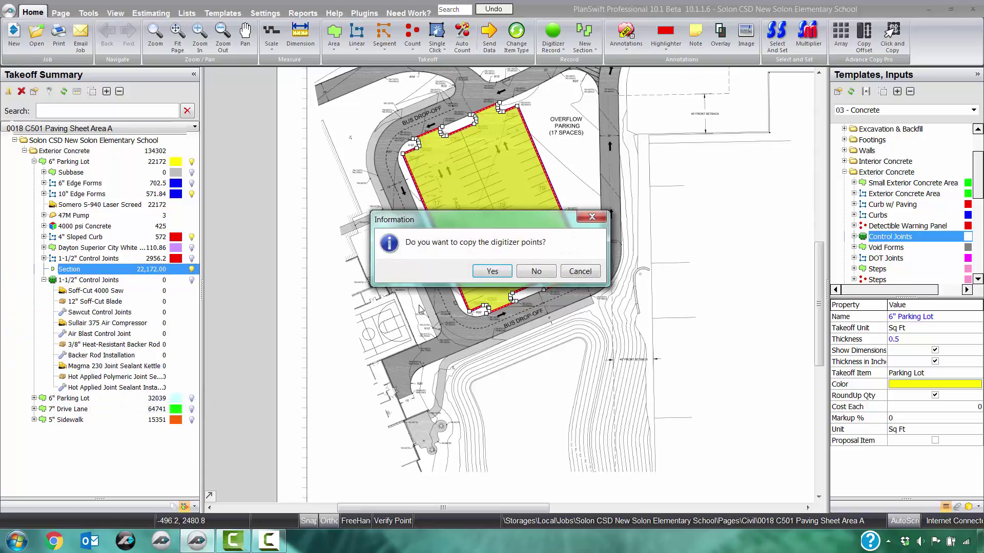
pyautogui.click(495, 272)
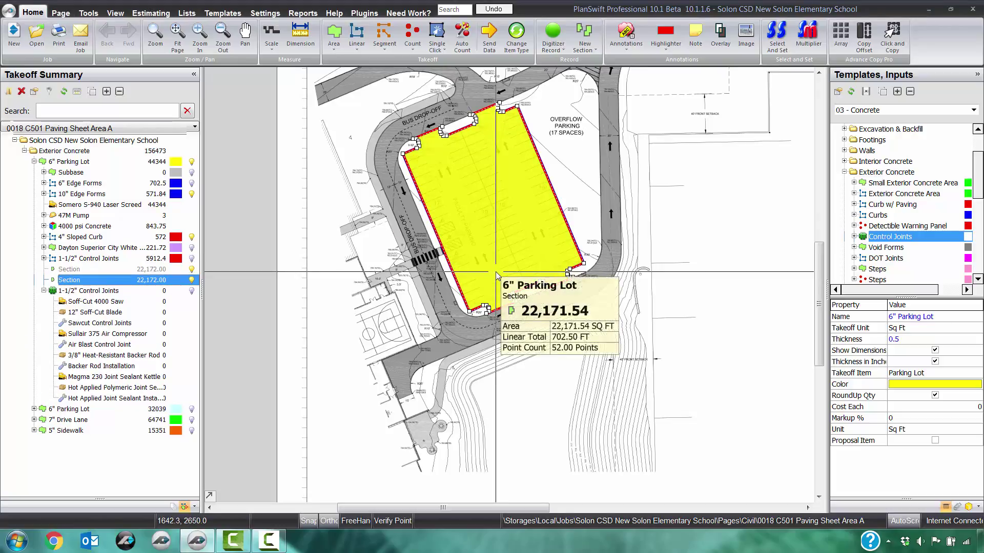
# Convert the duplicated 6" Parking Lot area section to the 1-1/2" Control Joints item
pyautogui.click(192, 277)
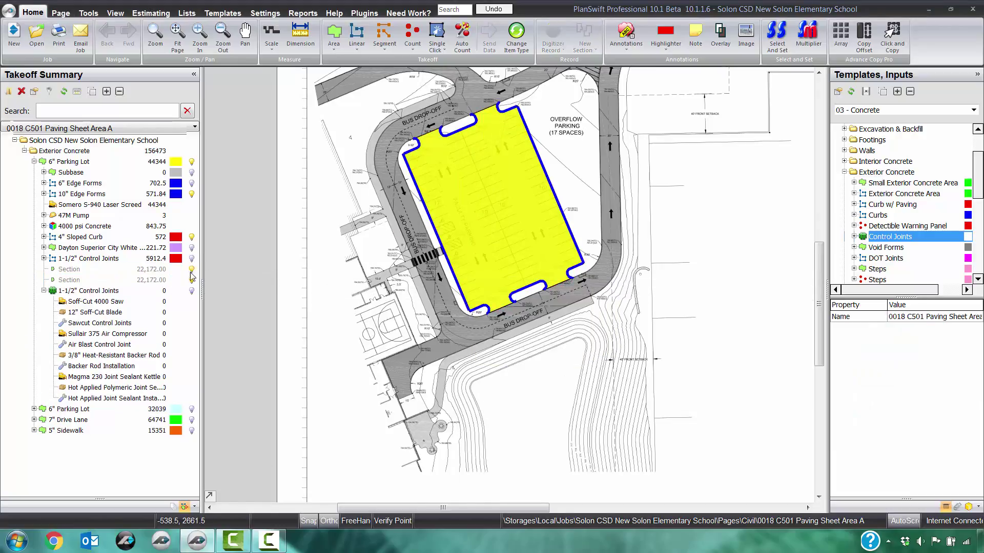
pyautogui.click(140, 281)
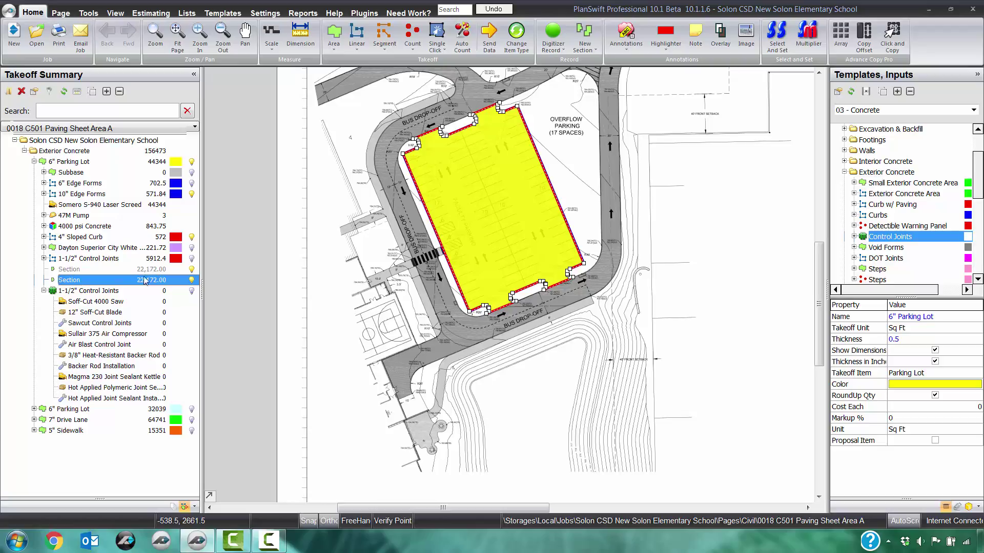
pyautogui.click(516, 42)
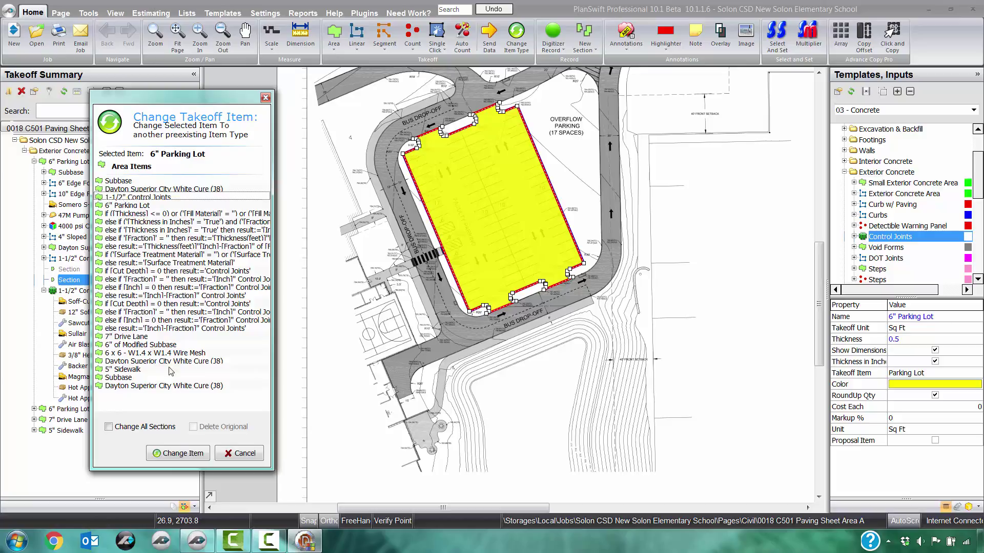
pyautogui.click(174, 455)
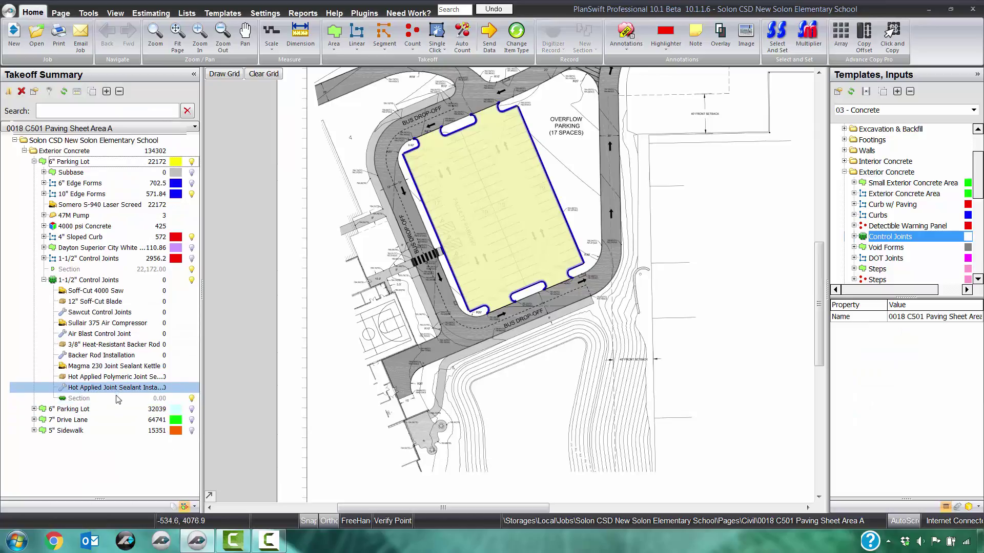
# Start a grid on the 1-1/2" Control Joints section, parallel to the lot's upper edge from its upper-left to its upper-right corner
pyautogui.moveTo(354, 305); pyautogui.dragTo(360, 330)
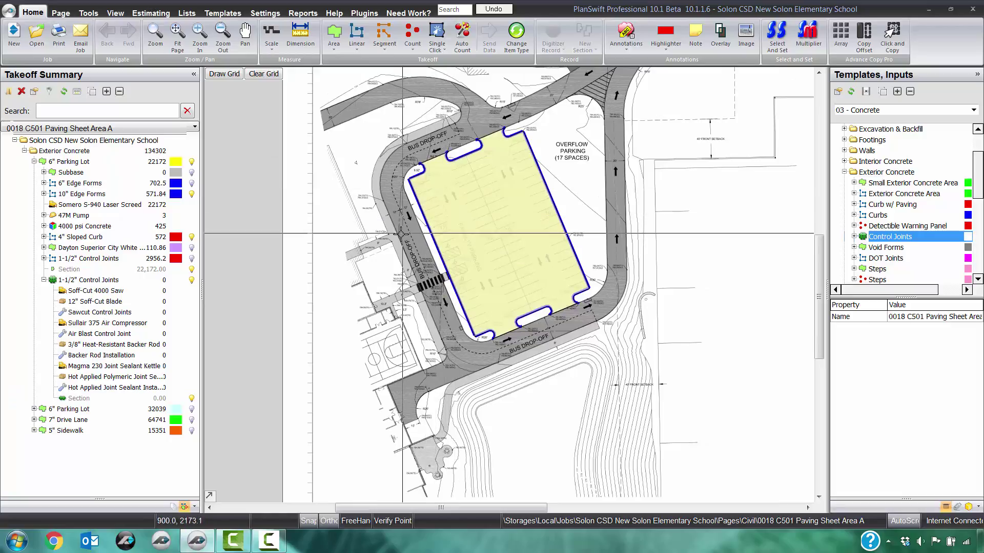
pyautogui.click(145, 281)
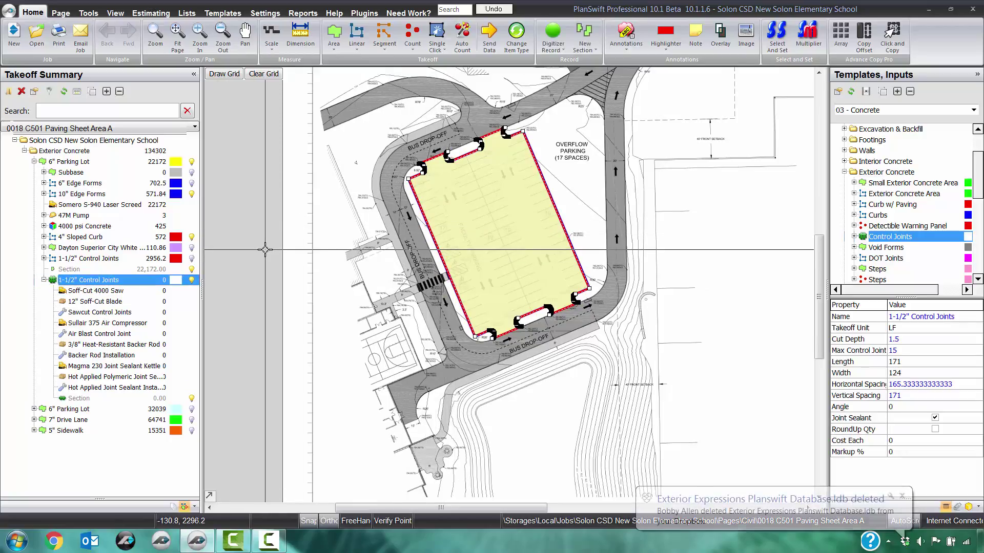
pyautogui.click(468, 210)
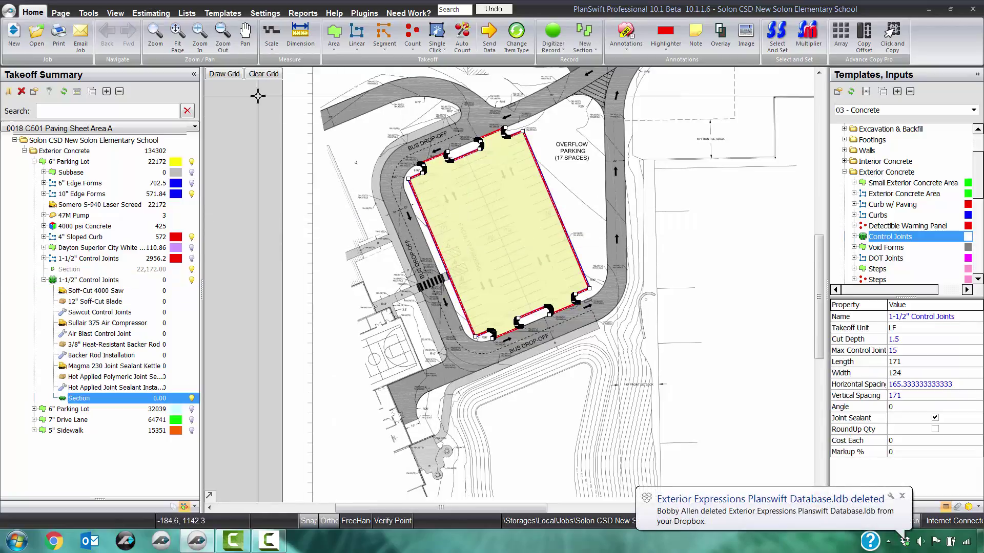
pyautogui.click(224, 73)
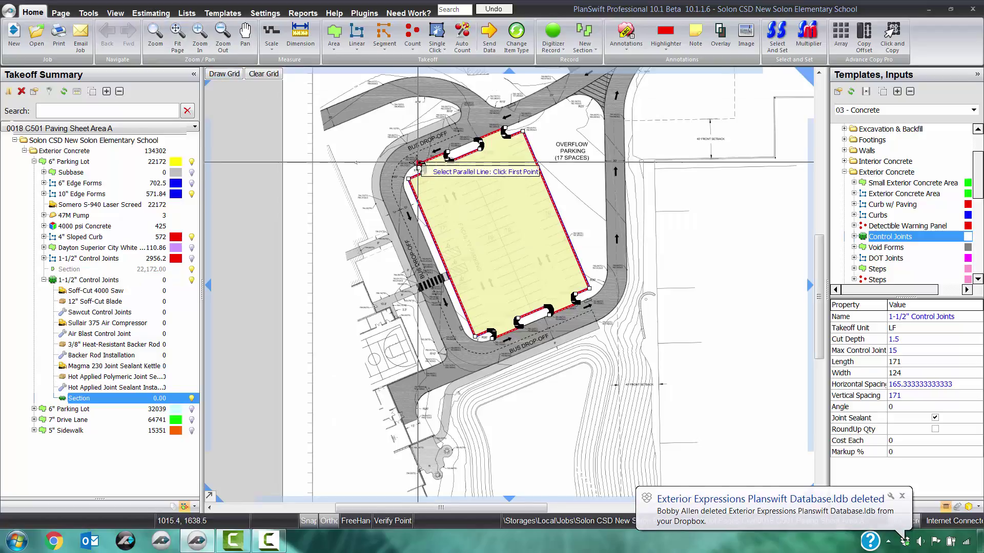
pyautogui.scroll(10, 409, 178)
pyautogui.scroll(-2, 330, 292)
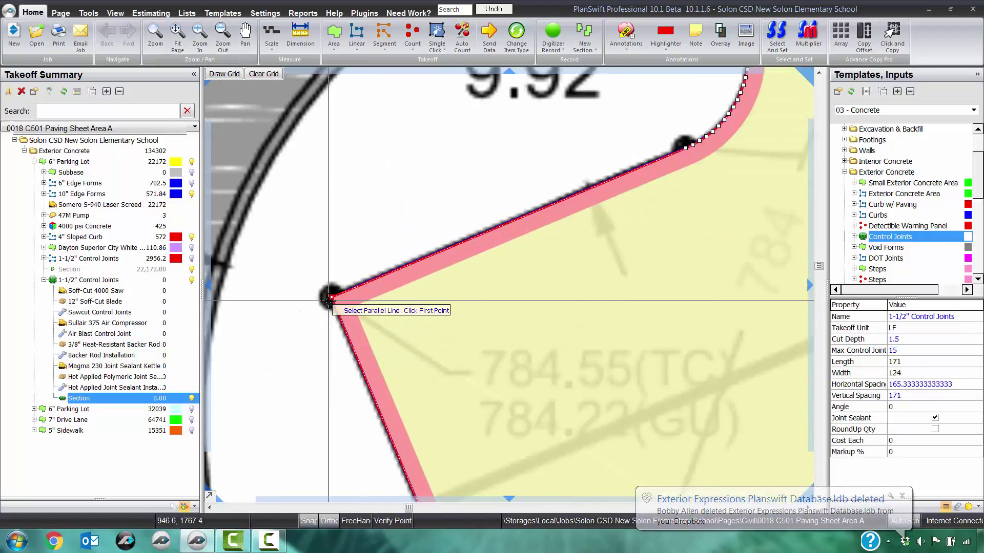
pyautogui.scroll(-4, 330, 296)
pyautogui.click(322, 301)
pyautogui.scroll(-3, 372, 394)
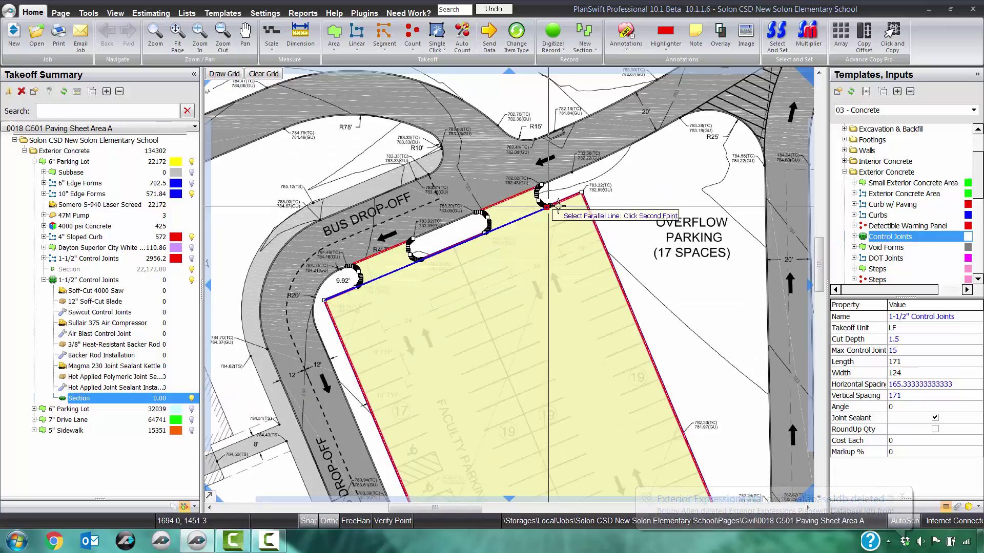
pyautogui.scroll(4, 501, 198)
pyautogui.scroll(4, 672, 84)
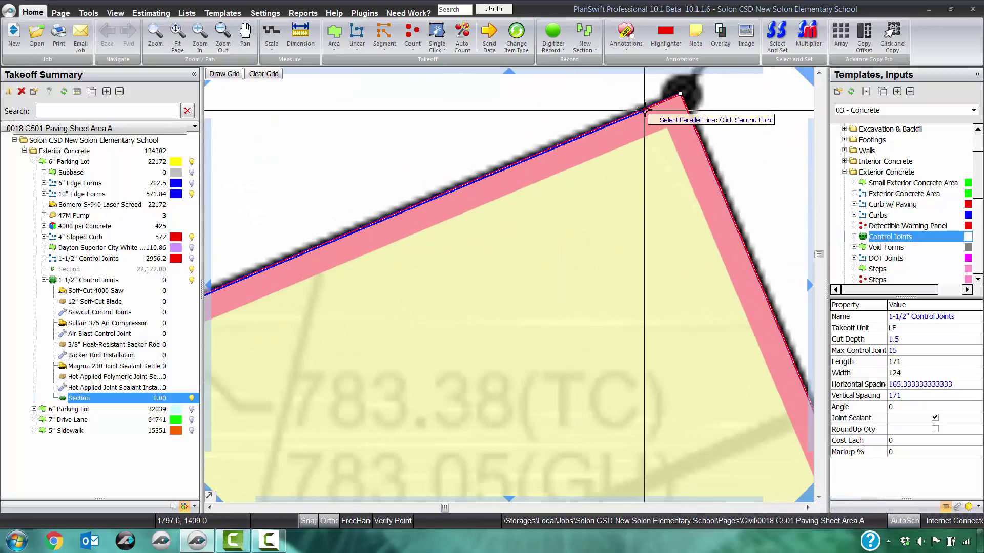
pyautogui.click(687, 92)
# Generate the control joint grid with its start point at the parking lot's upper-left corner
pyautogui.scroll(-5, 687, 93)
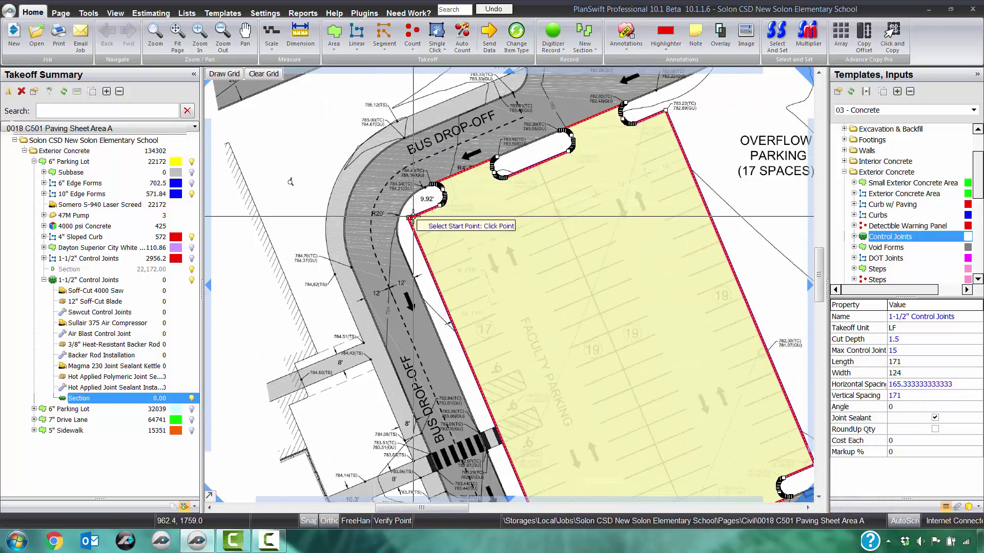
pyautogui.scroll(5, 413, 218)
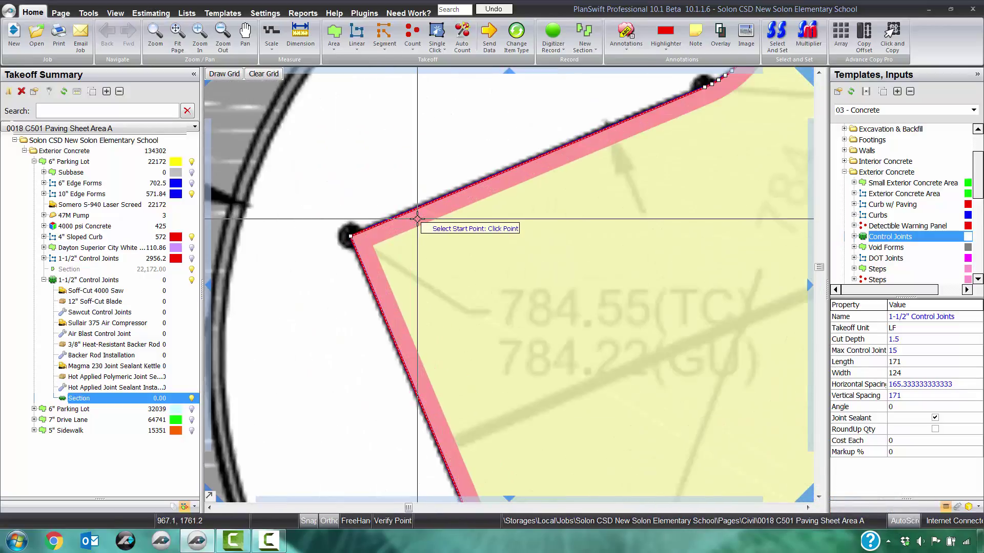
pyautogui.click(348, 238)
pyautogui.scroll(-4, 343, 237)
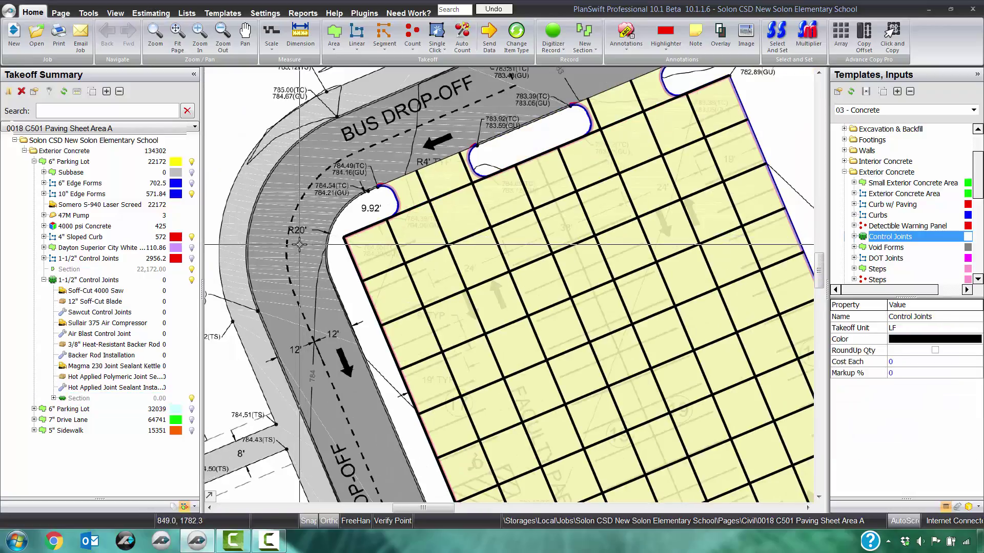
pyautogui.scroll(-3, 299, 245)
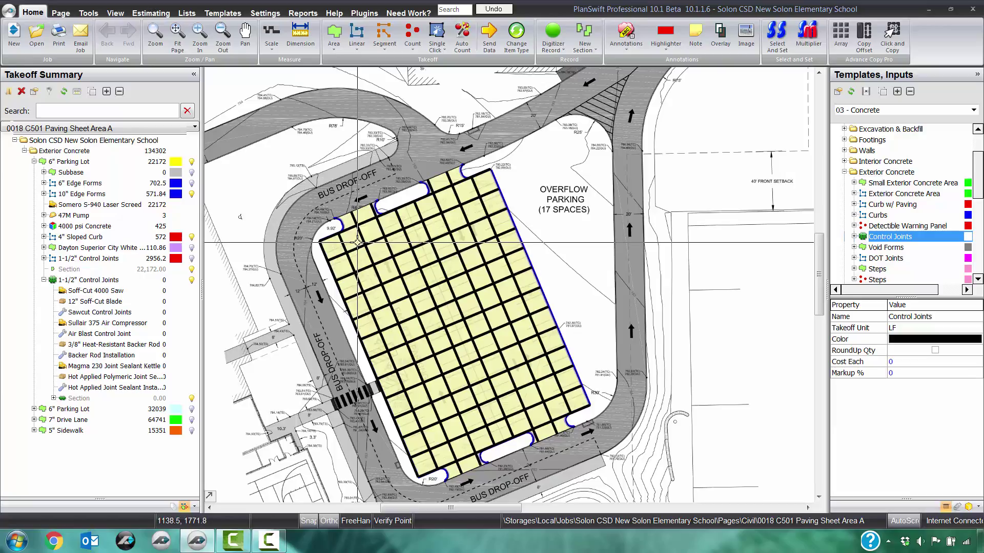
pyautogui.moveTo(358, 243)
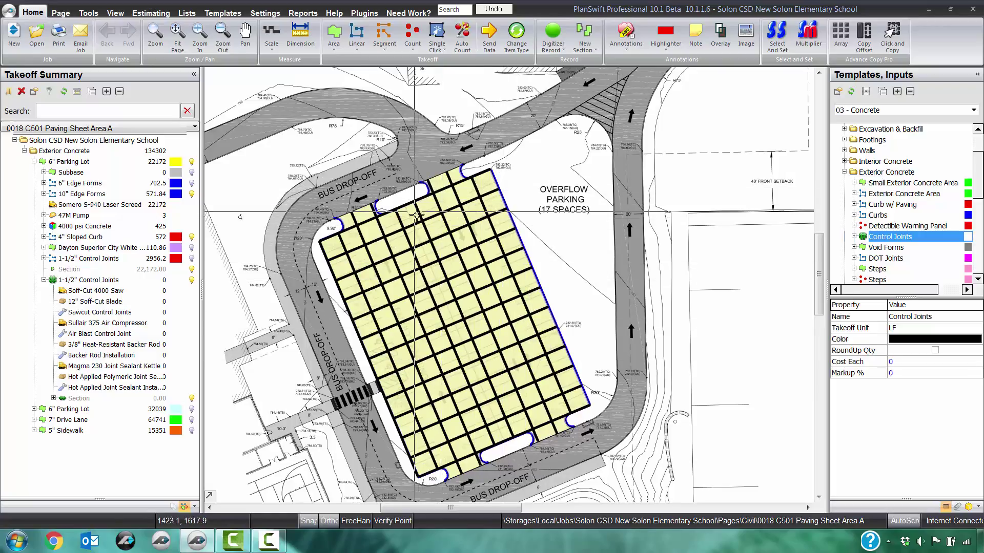
# Trim the left end of the uppermost control joint to the inner corner of the upper-left island, leaving about 109 ft
pyautogui.scroll(2, 330, 229)
pyautogui.scroll(2, 331, 229)
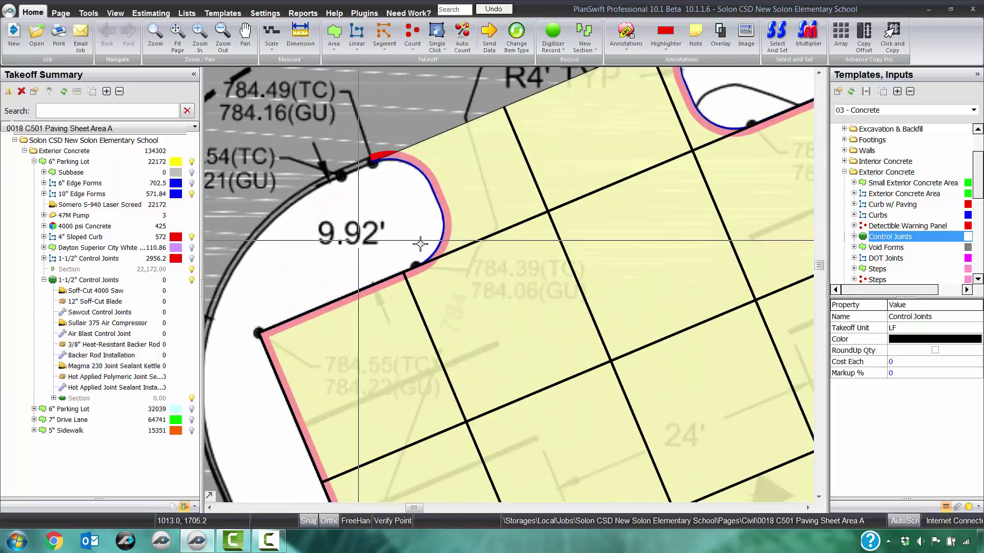
pyautogui.click(466, 245)
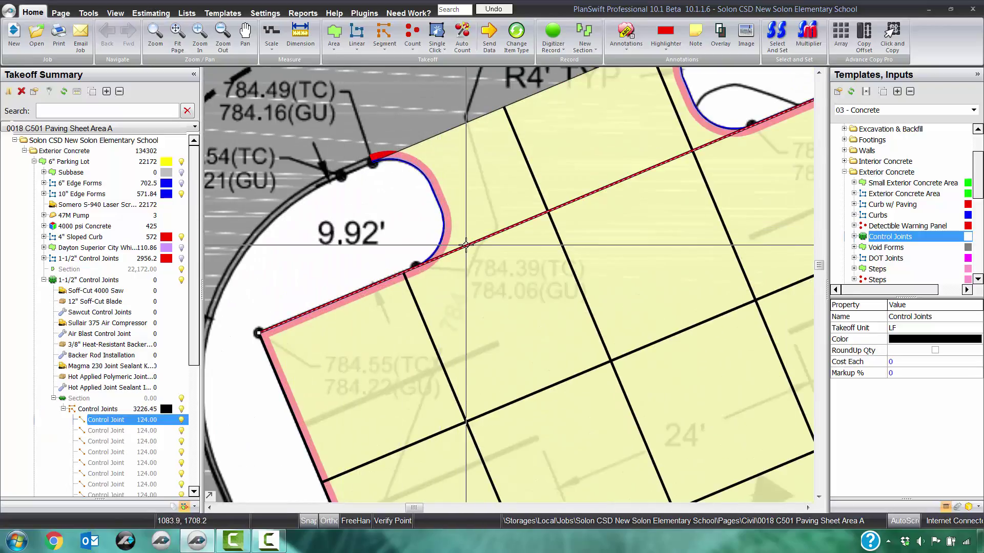
pyautogui.scroll(-2, 465, 244)
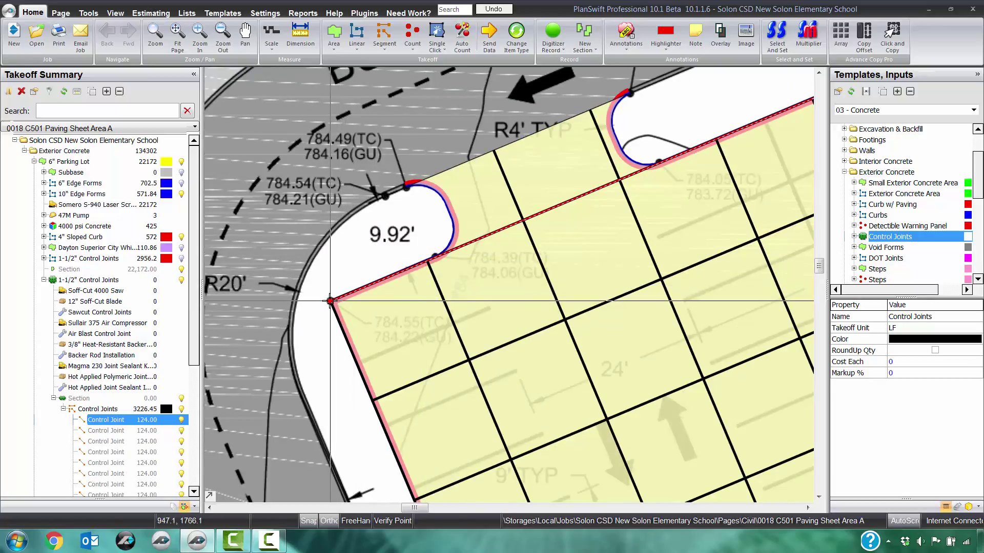
pyautogui.moveTo(330, 301)
pyautogui.mouseDown()
pyautogui.moveTo(359, 277)
pyautogui.moveTo(500, 220)
pyautogui.moveTo(451, 240)
pyautogui.moveTo(459, 253)
pyautogui.moveTo(436, 266)
pyautogui.mouseUp()
pyautogui.scroll(2, 445, 259)
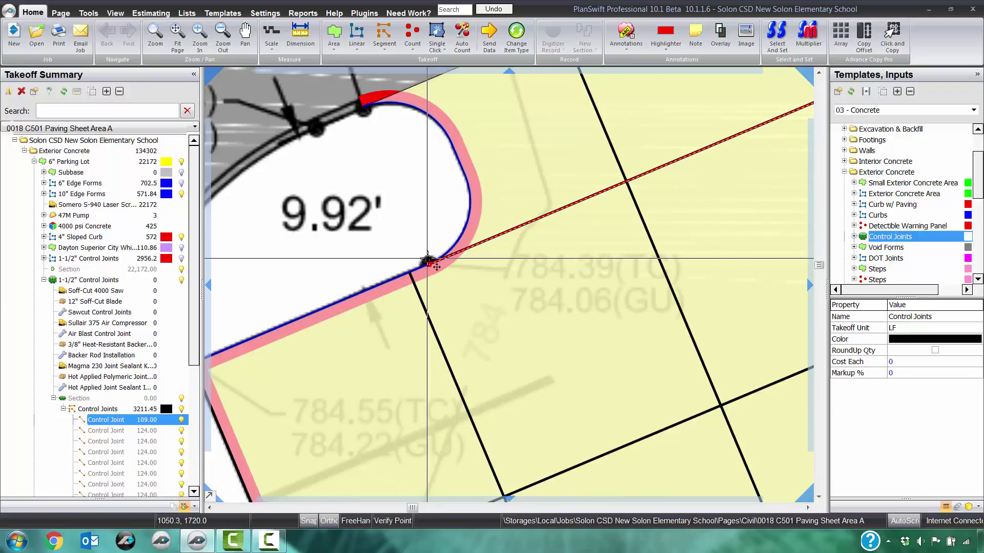
# Trim the right end of the uppermost control joint to the near corner of the upper middle island, leaving about 32 ft
pyautogui.scroll(-4, 436, 266)
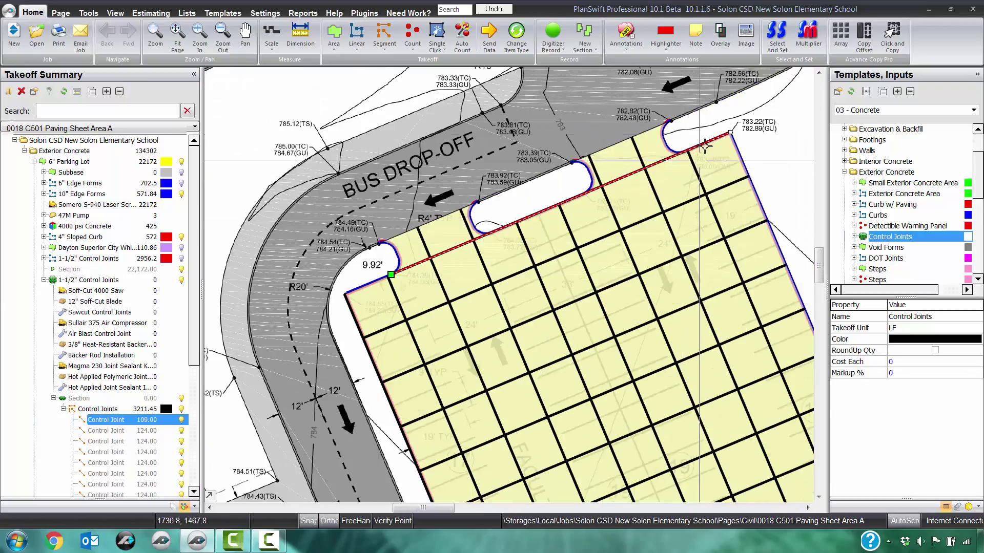
pyautogui.moveTo(728, 133)
pyautogui.mouseDown()
pyautogui.moveTo(590, 169)
pyautogui.moveTo(492, 214)
pyautogui.moveTo(484, 233)
pyautogui.moveTo(515, 212)
pyautogui.mouseUp()
pyautogui.scroll(2, 484, 233)
pyautogui.scroll(2, 491, 234)
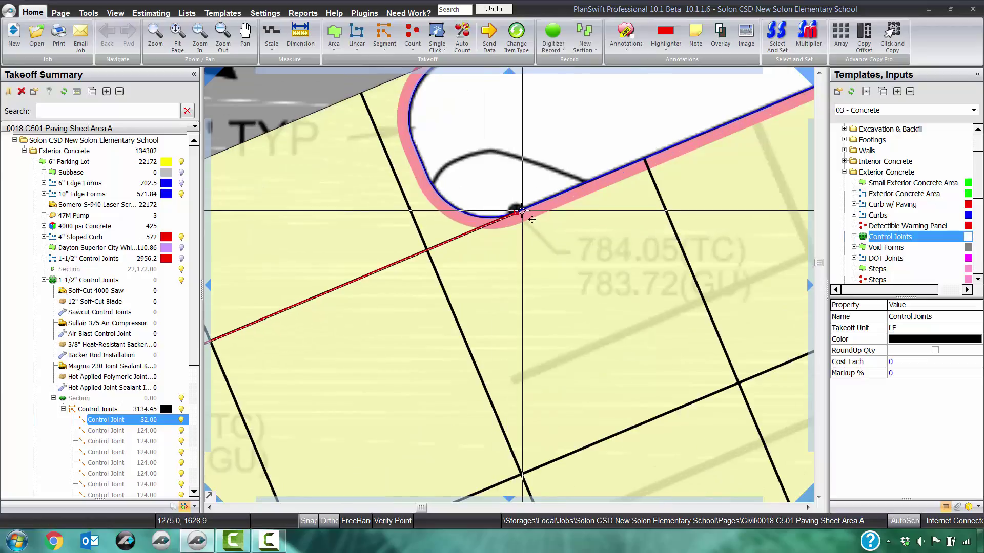
pyautogui.click(472, 234)
# Record an additional control joint of about 32 ft across the gap between the upper middle and upper-right islands
pyautogui.scroll(-3, 431, 256)
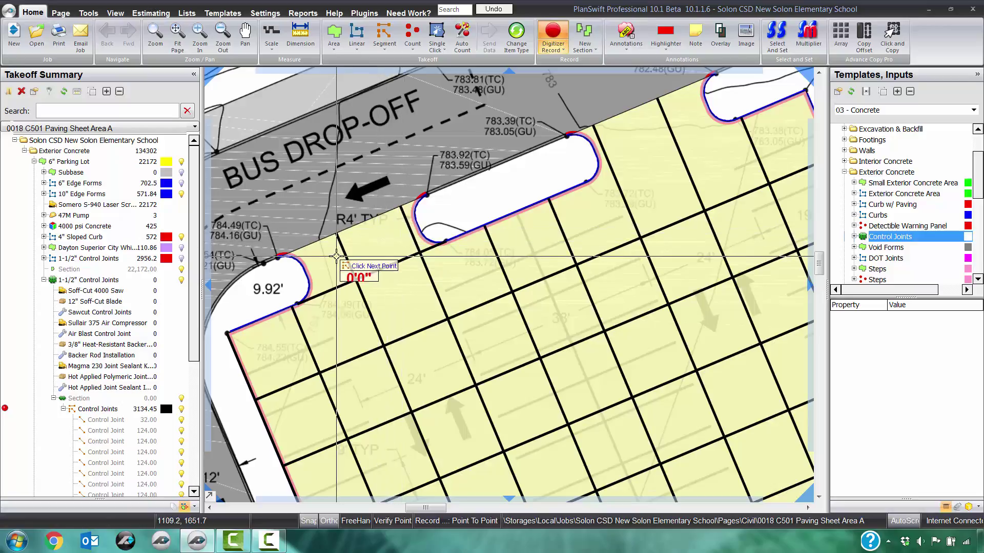
pyautogui.scroll(-1, 361, 251)
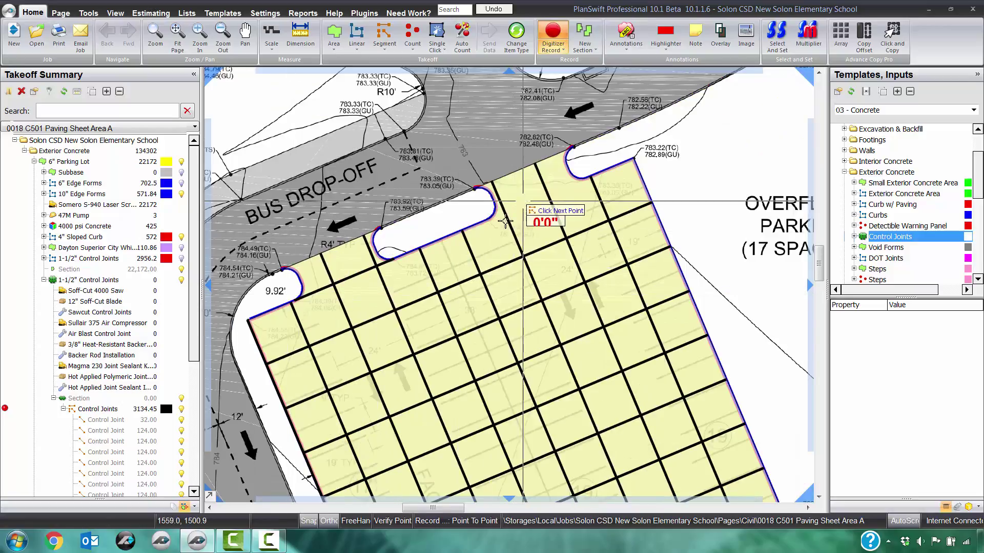
pyautogui.scroll(4, 469, 227)
pyautogui.scroll(2, 440, 234)
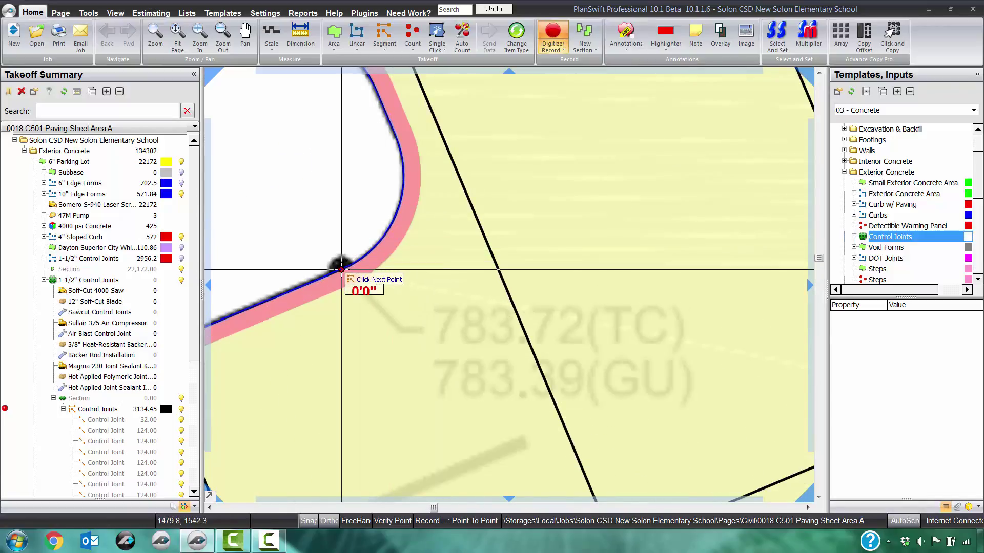
pyautogui.click(342, 268)
pyautogui.scroll(-3, 328, 274)
pyautogui.scroll(3, 554, 164)
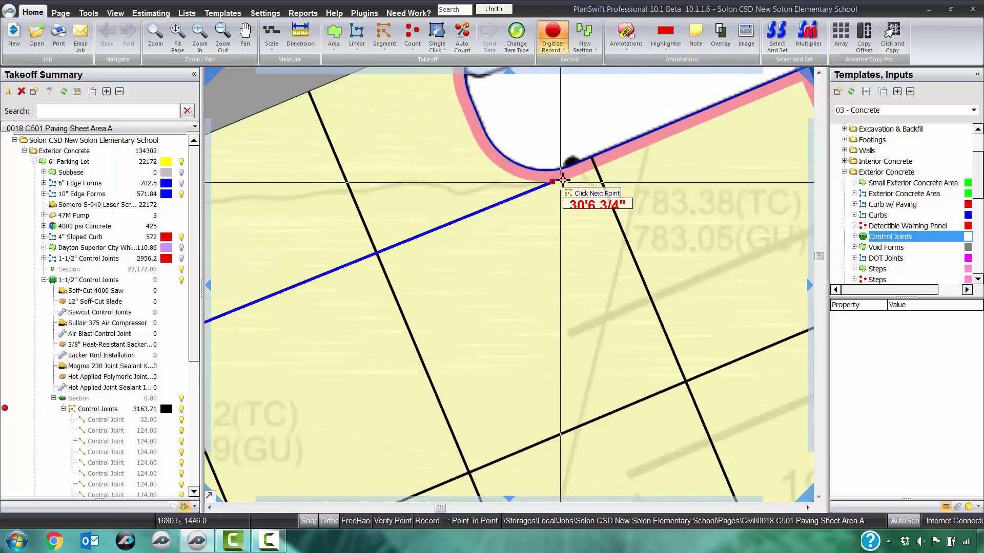
pyautogui.click(580, 150)
# Record a control joint of about 32 ft across the gap between the lower-left and lower middle islands, and finish recording
pyautogui.scroll(-2, 580, 150)
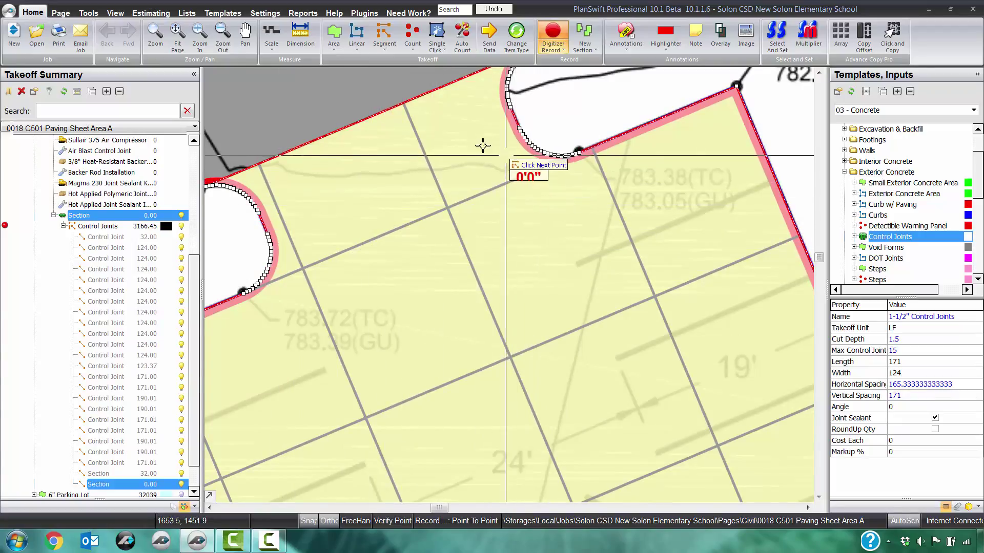
pyautogui.scroll(-5, 483, 146)
pyautogui.scroll(2, 483, 338)
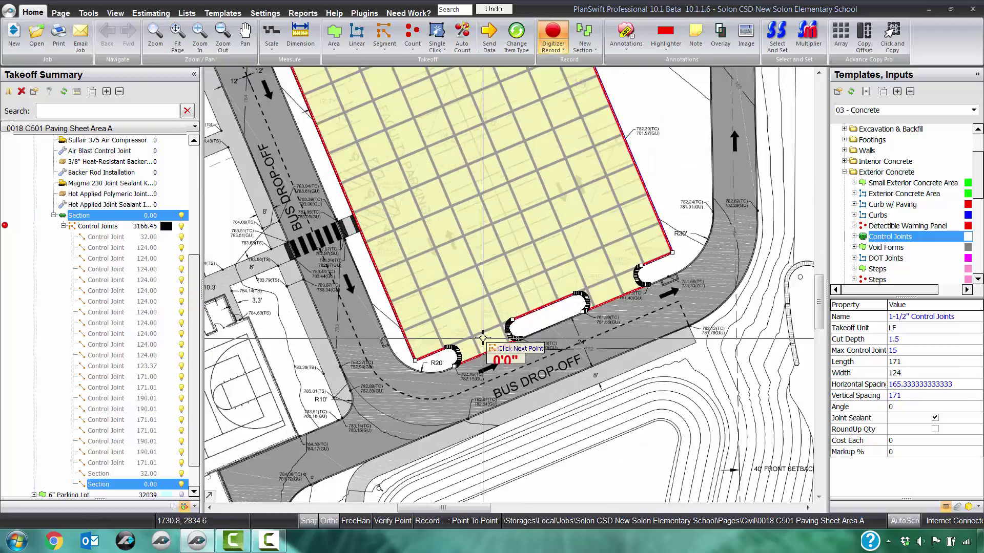
pyautogui.scroll(5, 482, 338)
pyautogui.scroll(4, 303, 366)
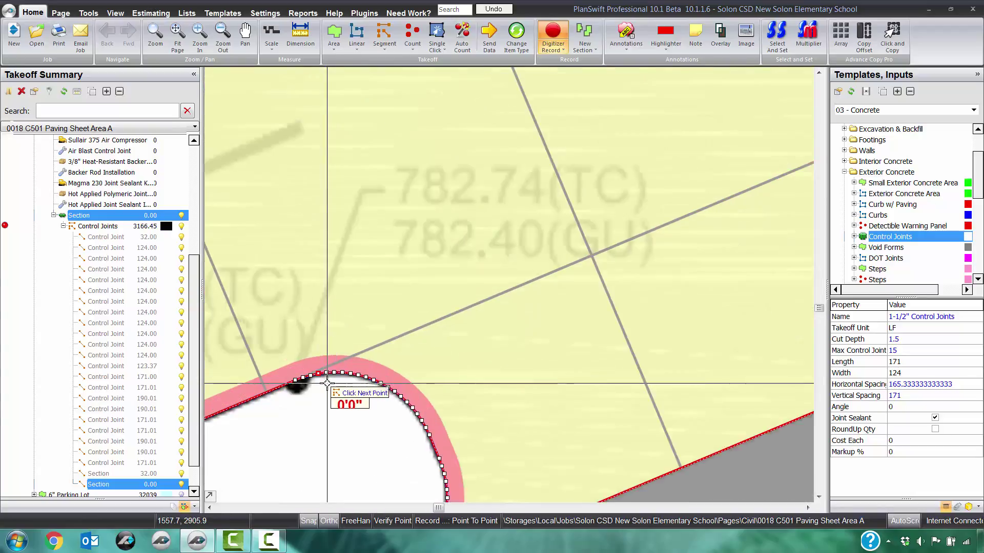
pyautogui.scroll(-4, 279, 387)
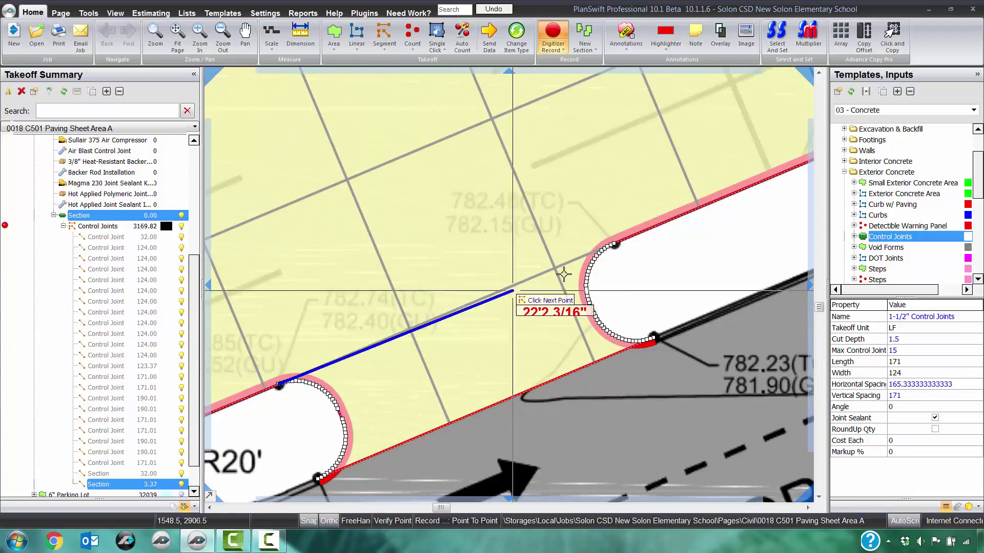
pyautogui.scroll(4, 620, 246)
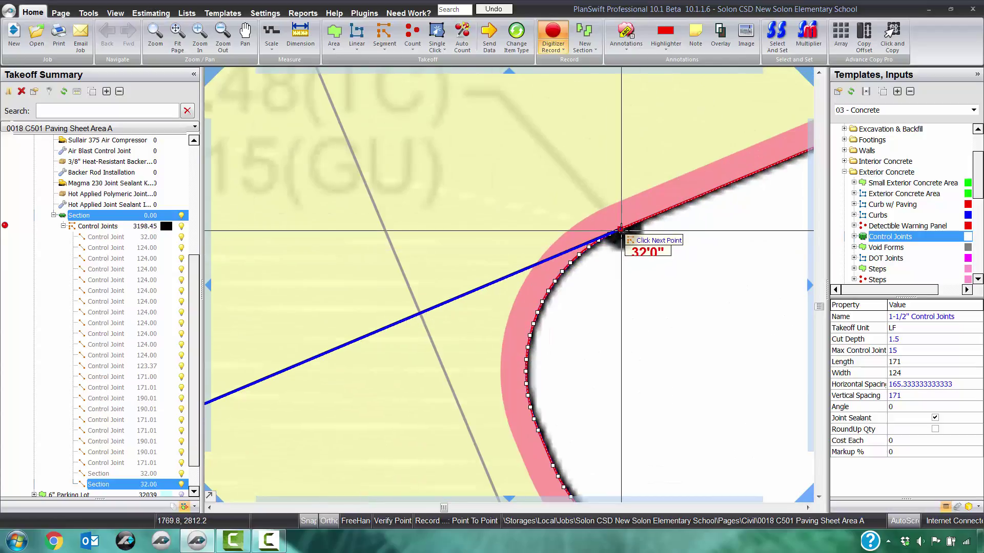
pyautogui.doubleClick(634, 222)
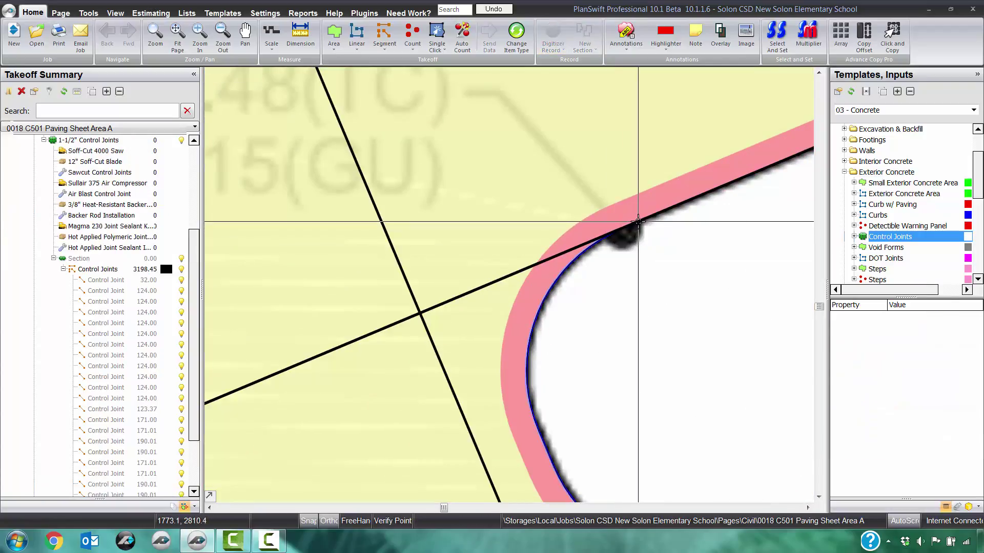
# Trim the left end of the lowest control joint to the right corner of the lower middle island, leaving about 46.93 ft
pyautogui.scroll(-3, 638, 222)
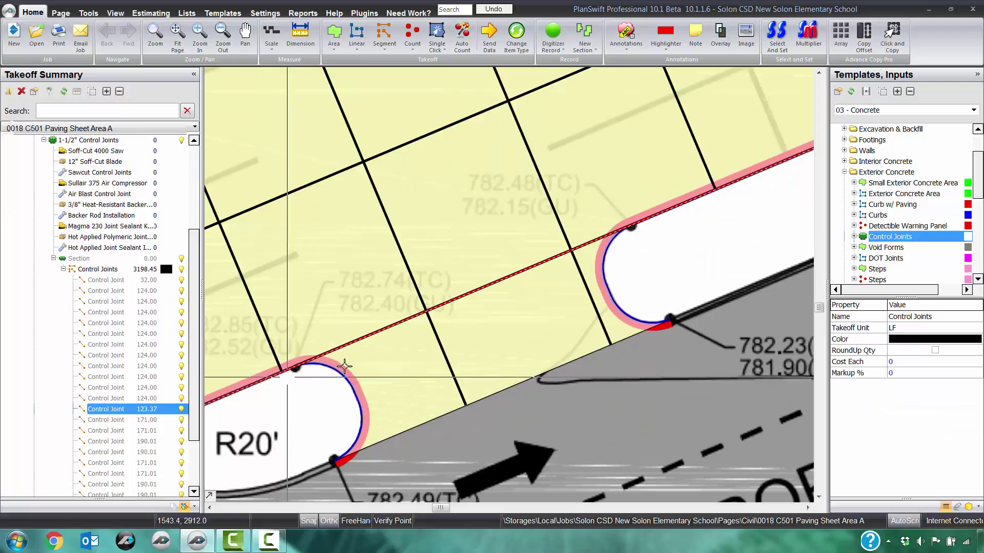
pyautogui.scroll(-3, 344, 366)
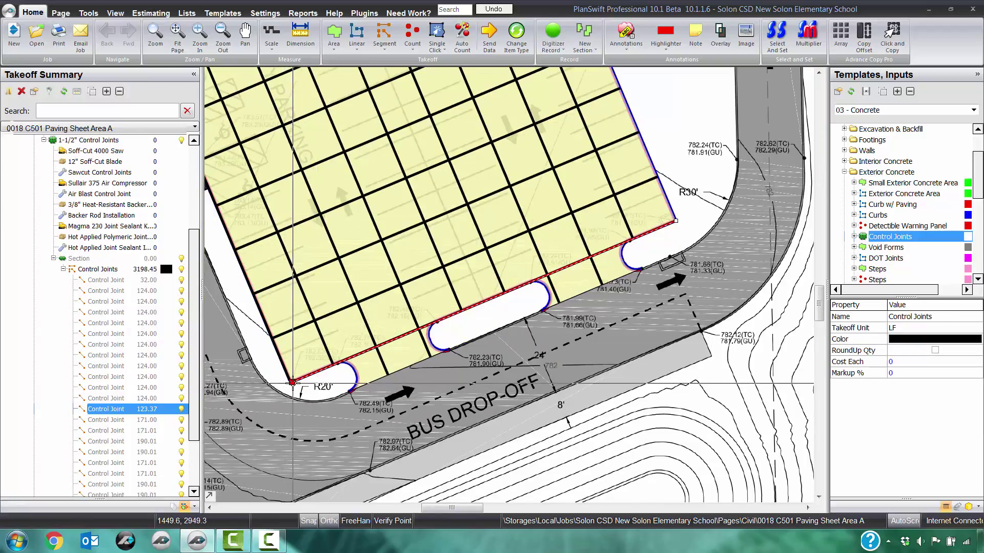
pyautogui.moveTo(292, 382); pyautogui.dragTo(566, 281)
pyautogui.scroll(5, 537, 285)
pyautogui.scroll(-4, 499, 327)
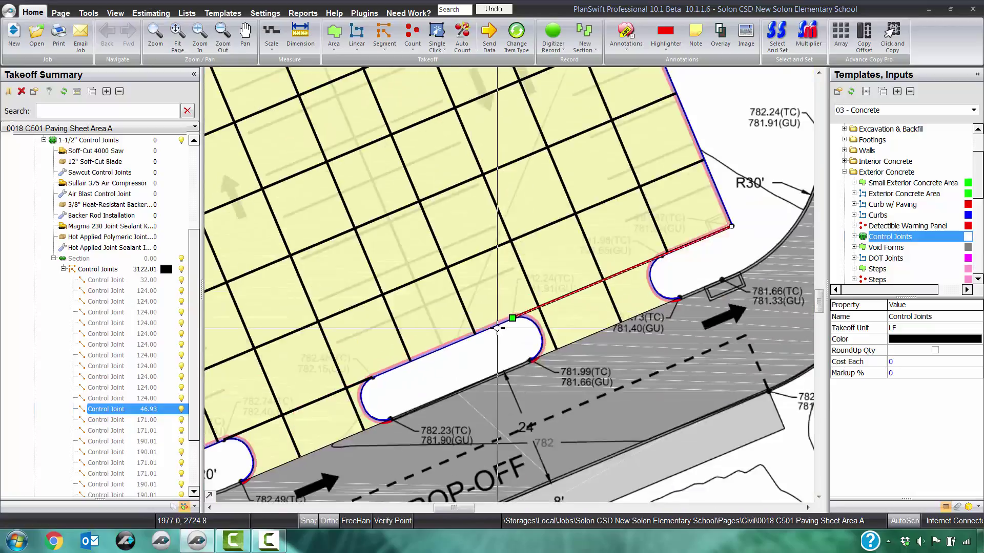
# Trim the right end of the lowest control joint to the near corner of the lower-right island, leaving about 32 ft
pyautogui.scroll(-3, 497, 328)
pyautogui.scroll(6, 635, 277)
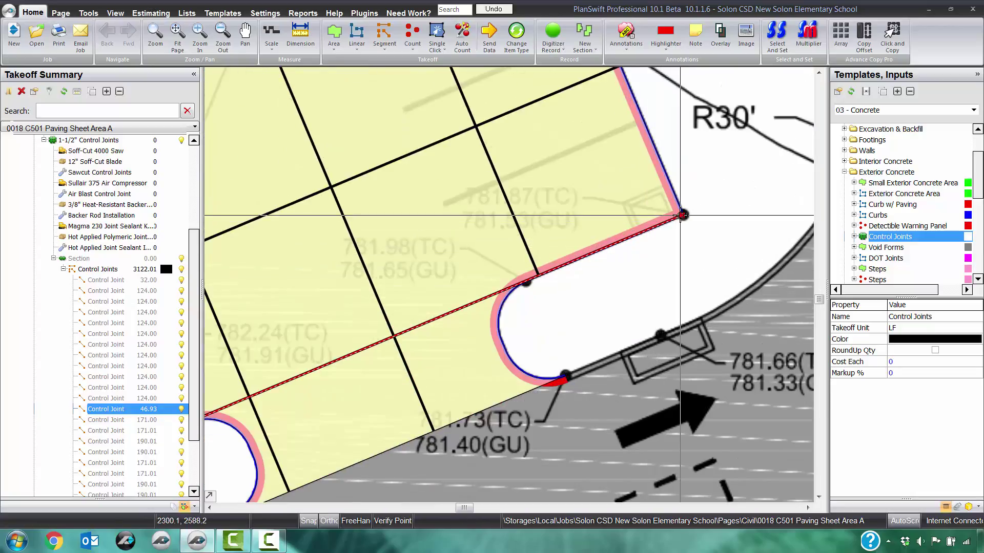
pyautogui.moveTo(681, 215); pyautogui.dragTo(526, 278)
pyautogui.scroll(4, 526, 282)
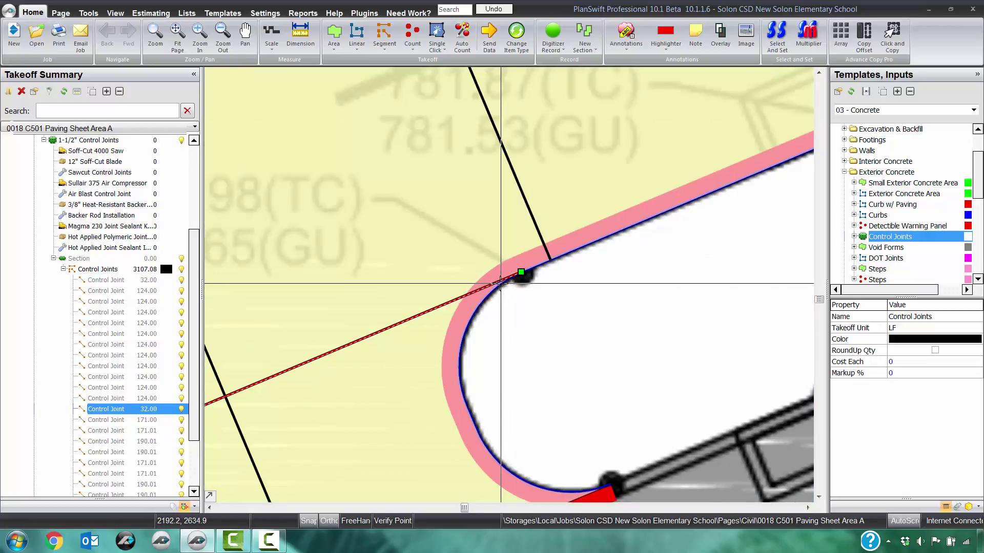
pyautogui.scroll(-5, 533, 279)
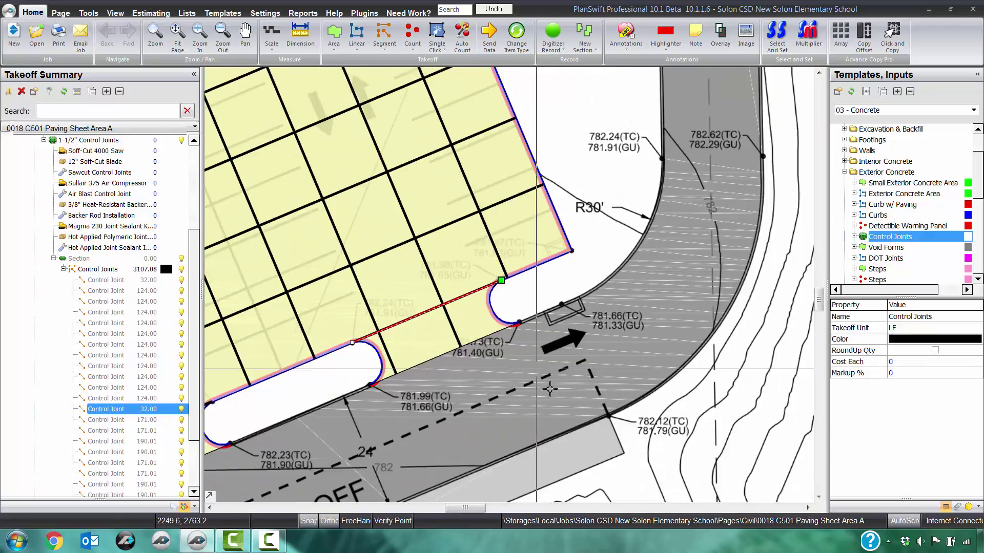
# Delete the control joint that runs along the left edge of the parking lot and confirm the deletion
pyautogui.scroll(-3, 562, 383)
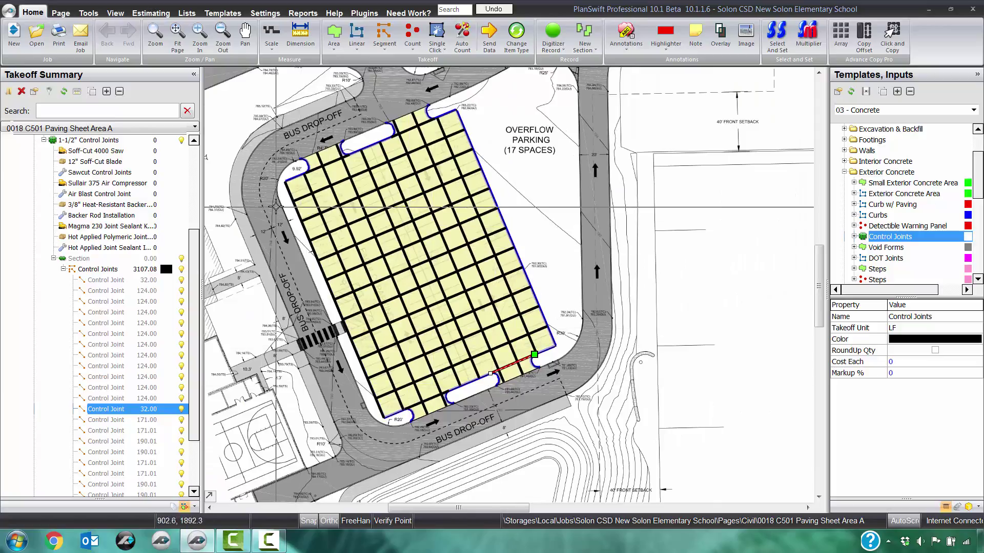
pyautogui.scroll(3, 291, 210)
pyautogui.scroll(4, 291, 211)
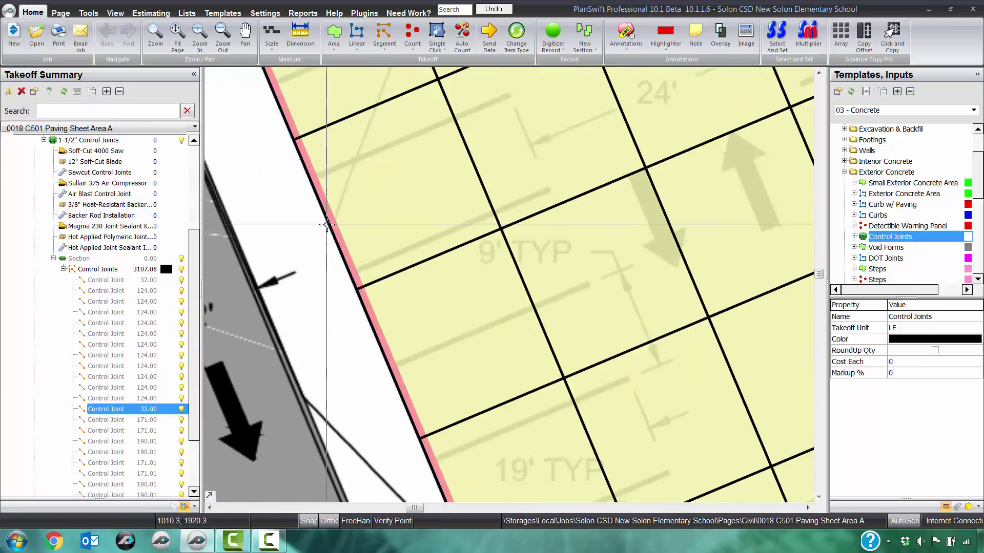
pyautogui.click(328, 225)
pyautogui.rightClick(327, 225)
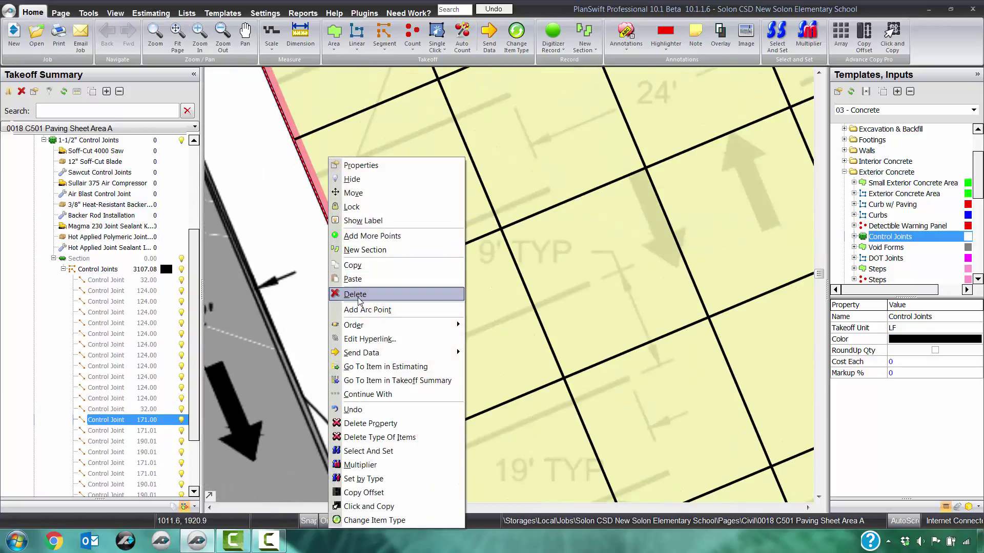
pyautogui.click(359, 294)
pyautogui.click(536, 277)
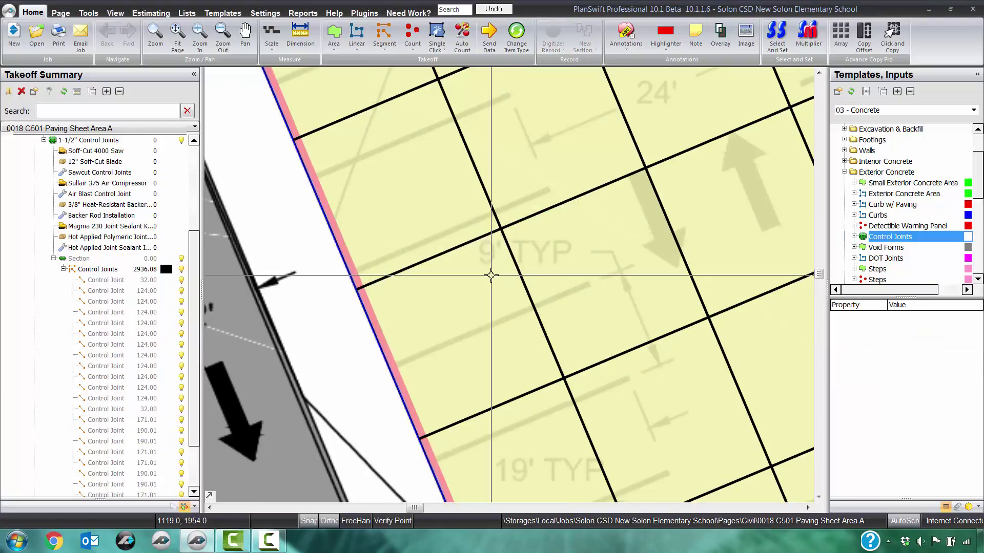
# Recalculate the LF of Grid Lines property in the advanced properties of the control joint section and accept the update
pyautogui.click(99, 270)
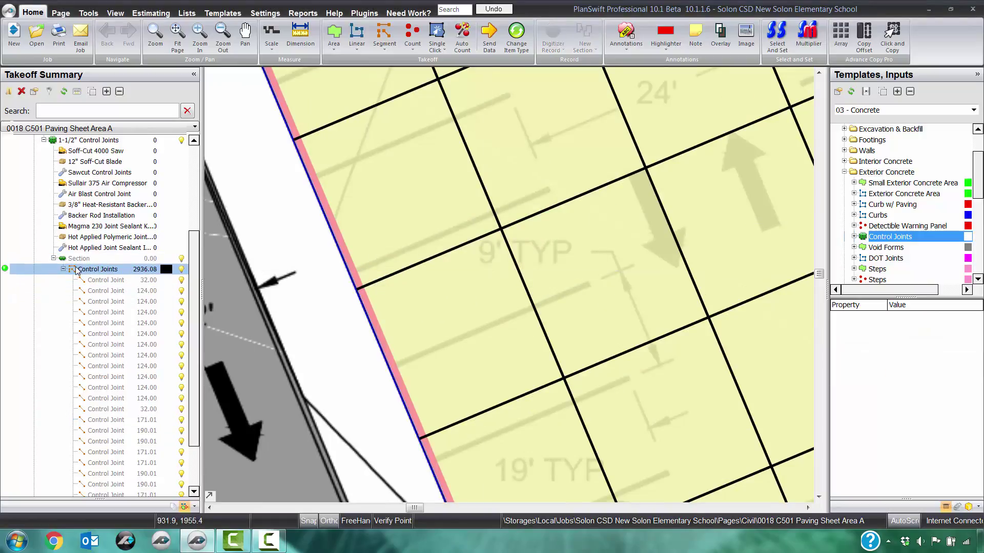
pyautogui.click(42, 262)
pyautogui.rightClick(99, 259)
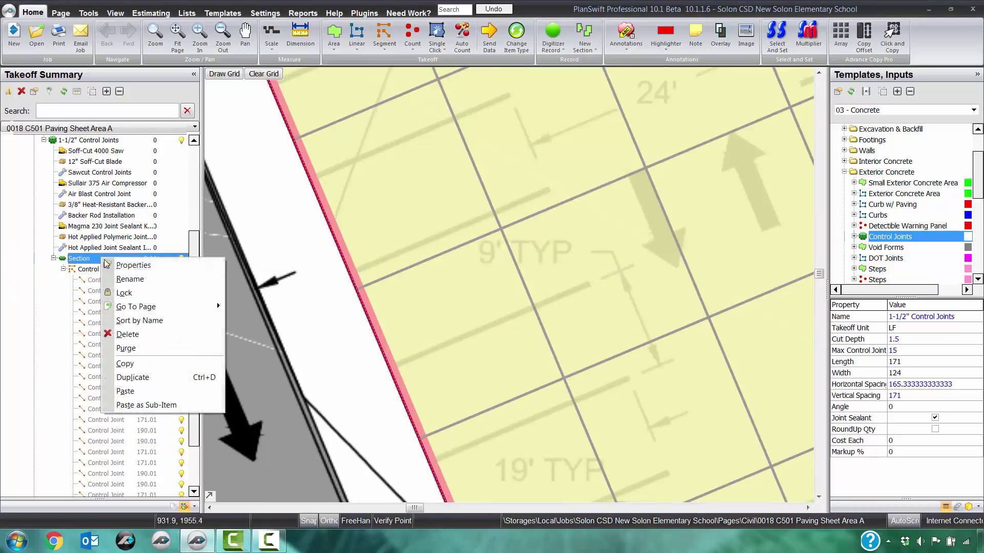
pyautogui.click(108, 265)
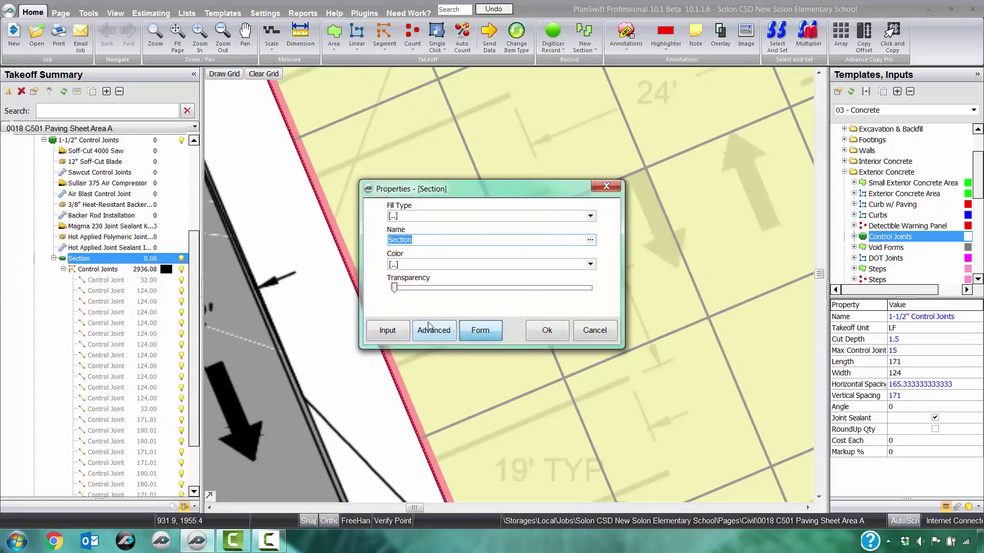
pyautogui.click(433, 331)
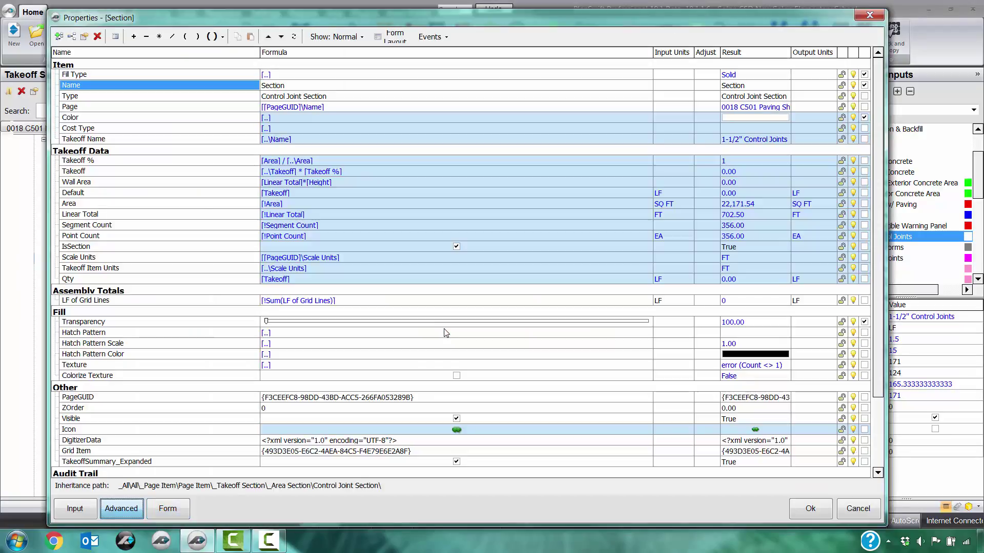
pyautogui.rightClick(194, 302)
pyautogui.click(233, 347)
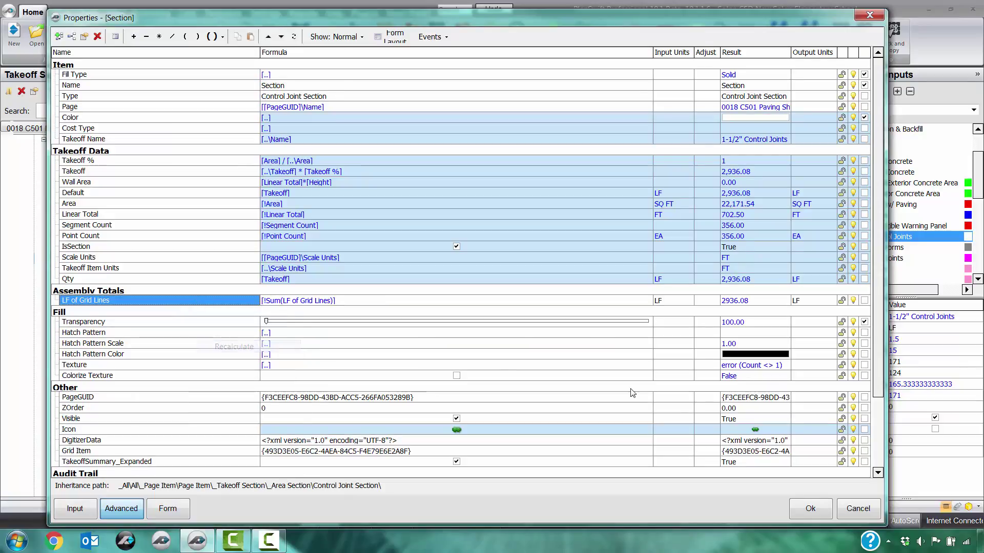
pyautogui.click(808, 508)
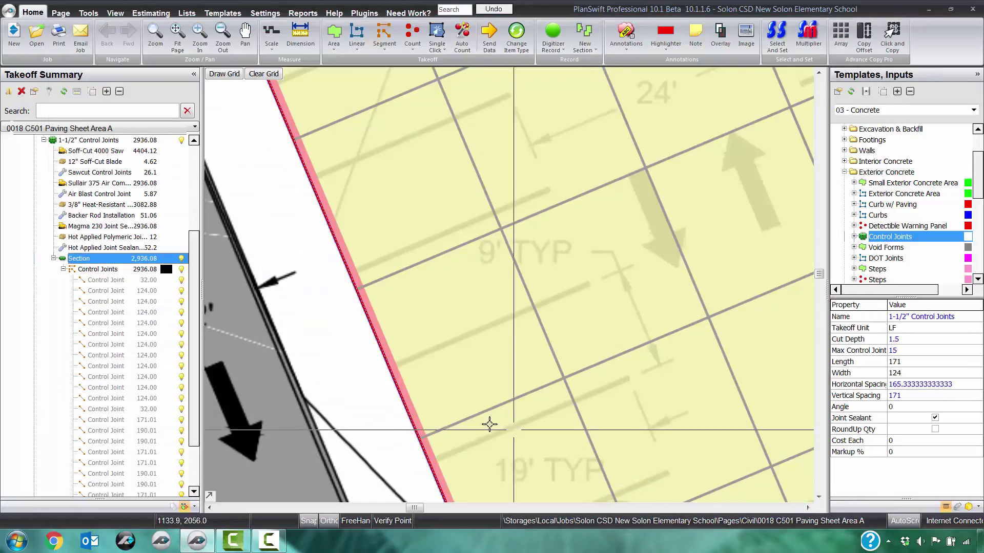
# Collapse the individual control joints and hide the sections in the takeoff summary, leaving recording off
pyautogui.click(65, 271)
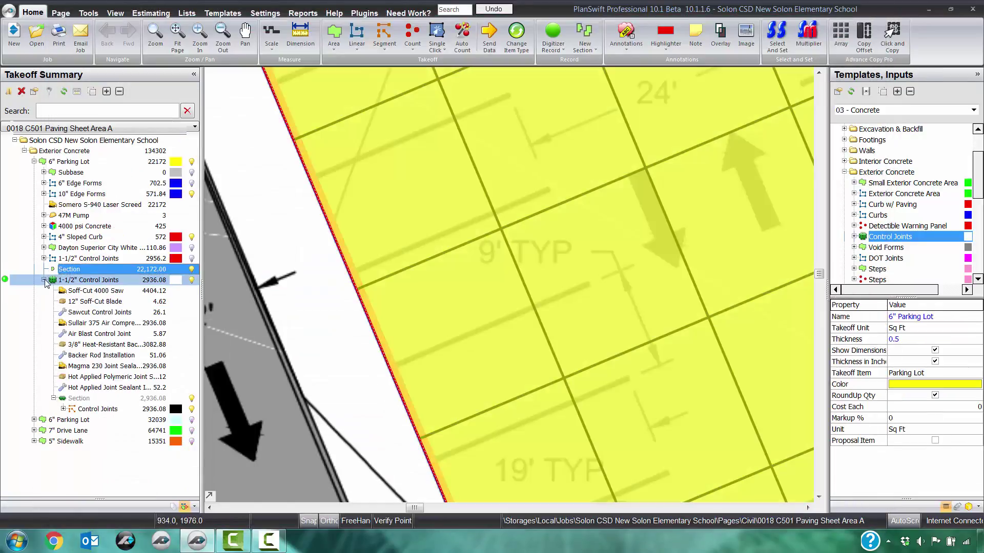
pyautogui.click(53, 108)
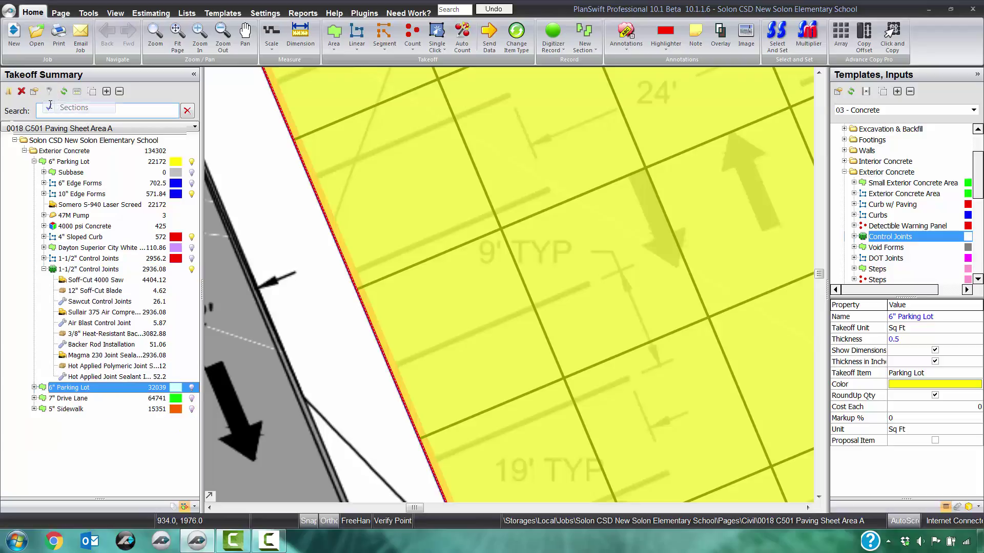
pyautogui.click(5, 269)
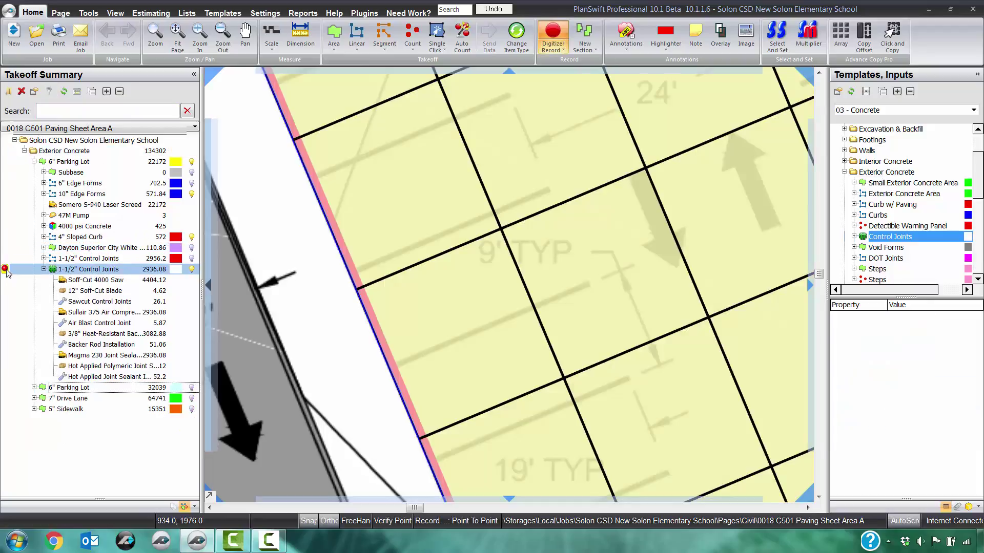
pyautogui.click(6, 269)
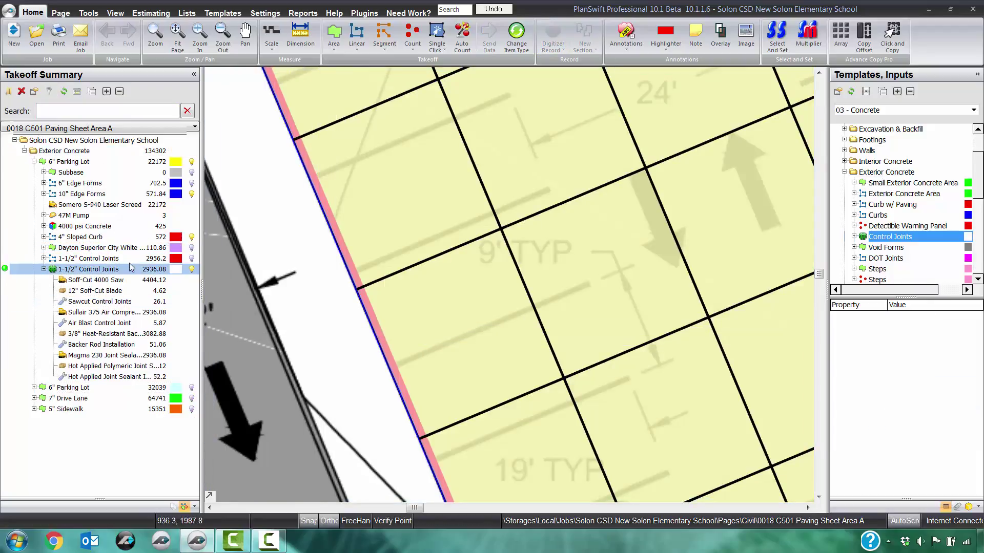
# Examine the finished control joint grid around the upper and lower islands and along the parking lot edges
pyautogui.scroll(-6, 329, 310)
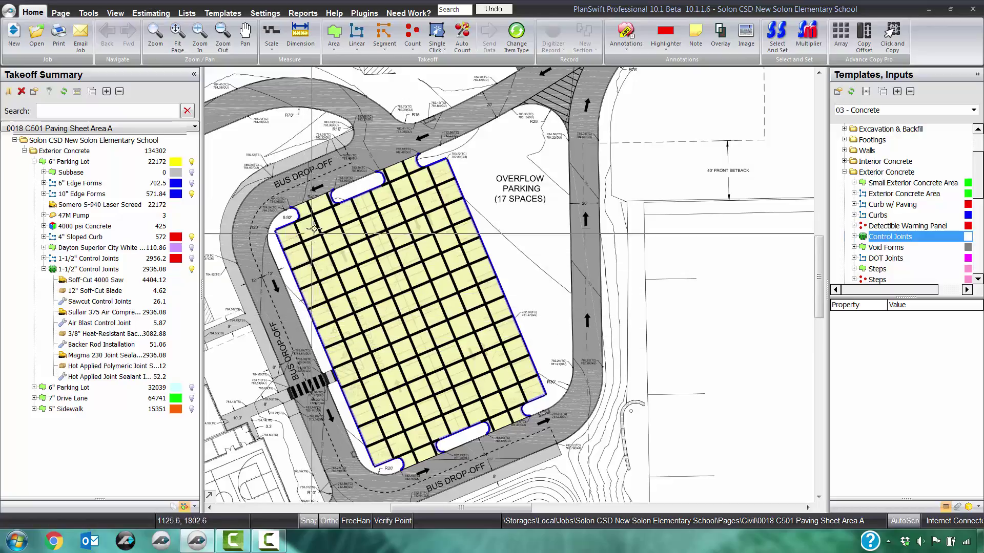
pyautogui.scroll(4, 313, 233)
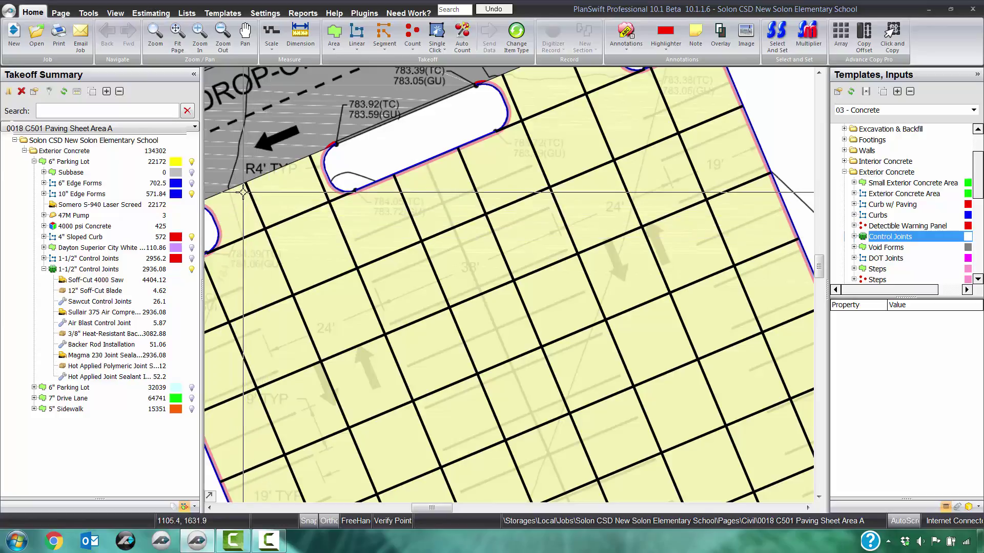
pyautogui.scroll(-3, 315, 225)
pyautogui.scroll(3, 484, 112)
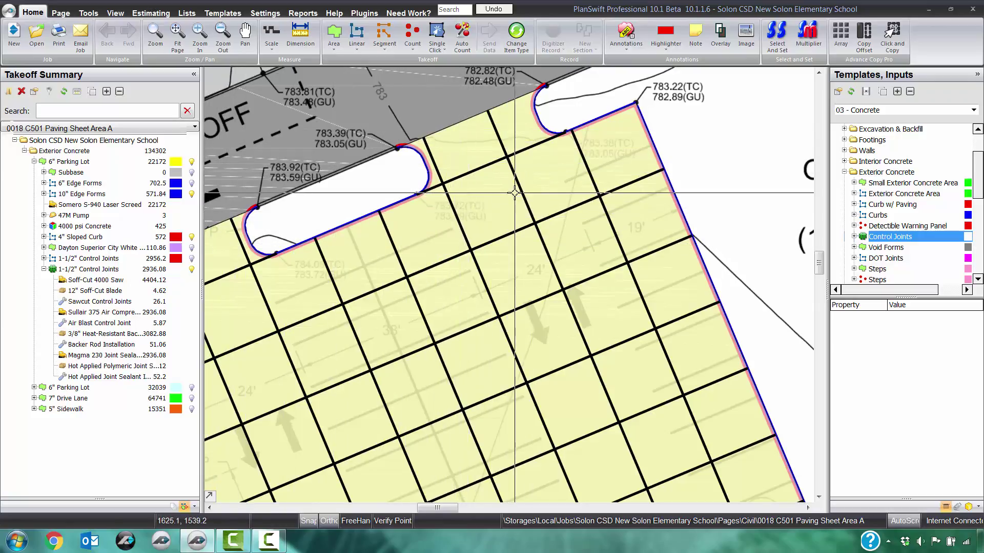
pyautogui.scroll(-3, 514, 358)
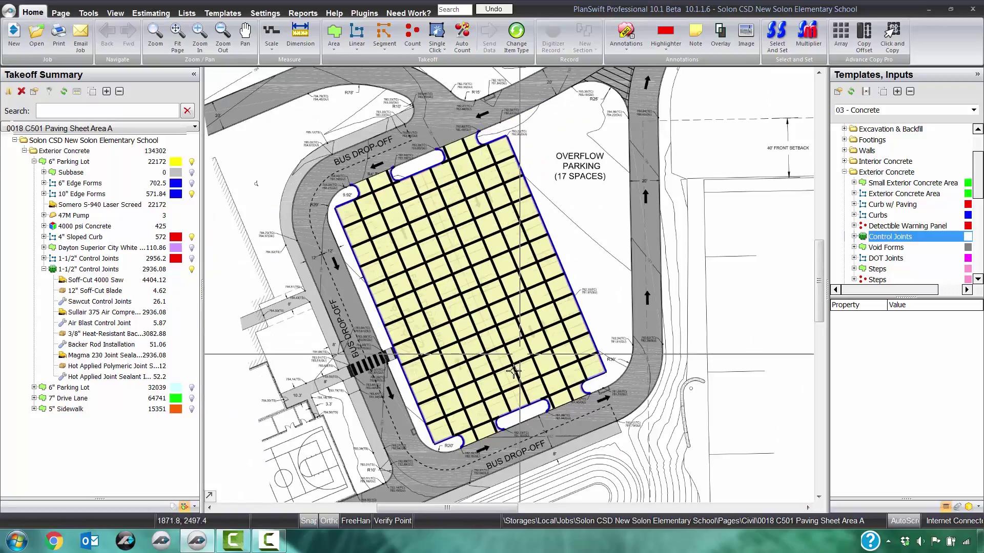
pyautogui.scroll(3, 514, 371)
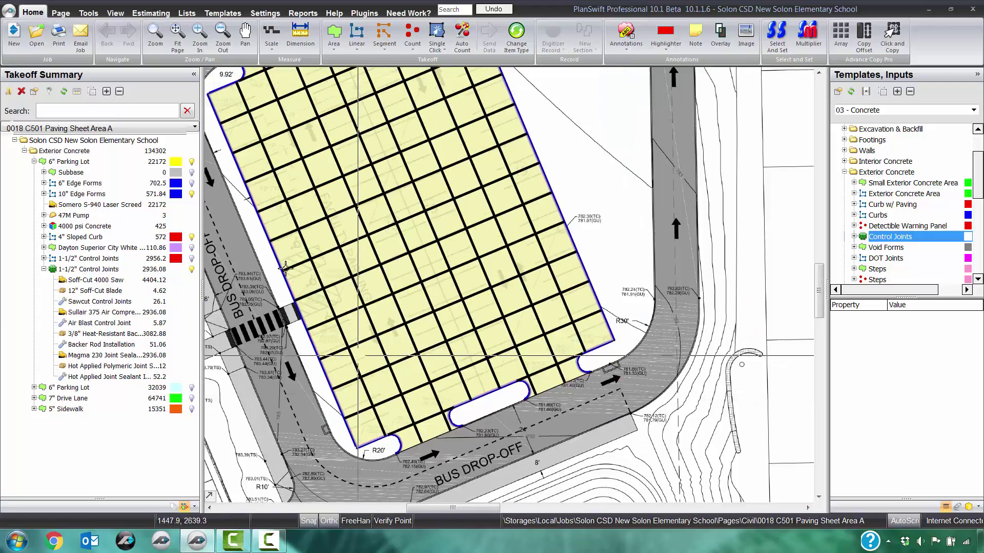
pyautogui.scroll(-1, 395, 425)
pyautogui.scroll(2, 434, 418)
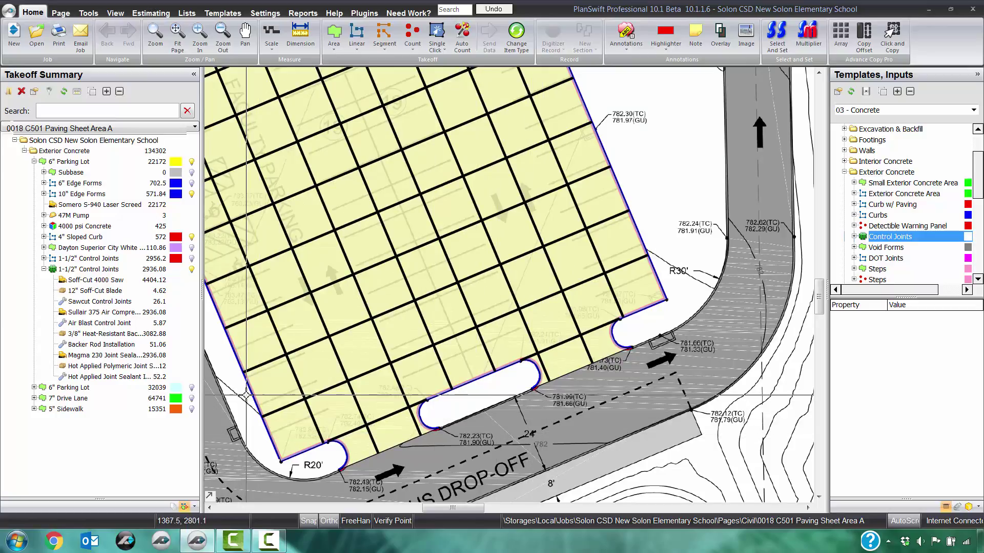
# Compare the quantities of the two 1-1/2" Control Joints items under the yellow 6" Parking Lot, and clear the selection
pyautogui.click(154, 284)
pyautogui.click(137, 271)
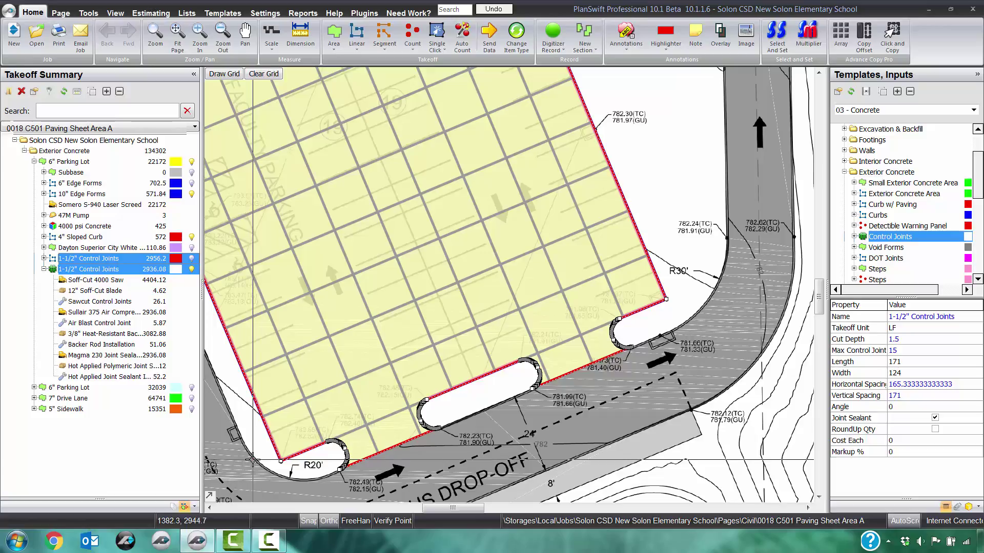
pyautogui.click(237, 442)
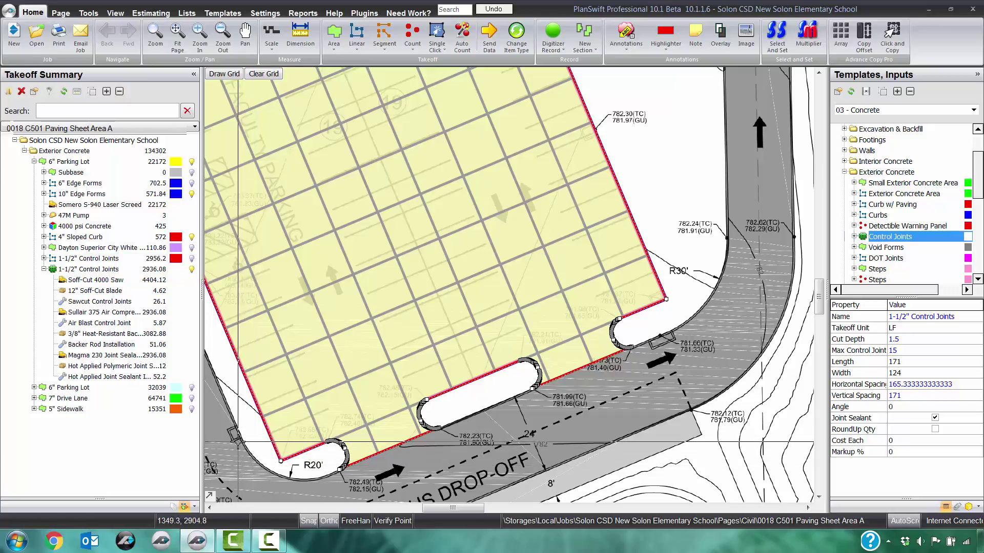
pyautogui.click(53, 281)
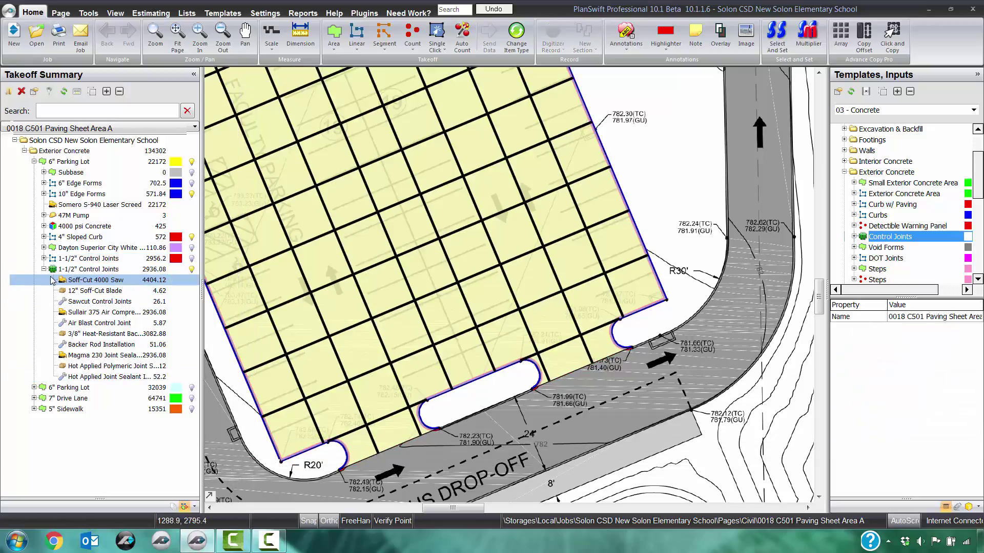
# Change the saw equipment of the gridded 1-1/2" Control Joints assembly to Soff-Cut 2500 Saw in its properties
pyautogui.rightClick(102, 269)
pyautogui.click(133, 275)
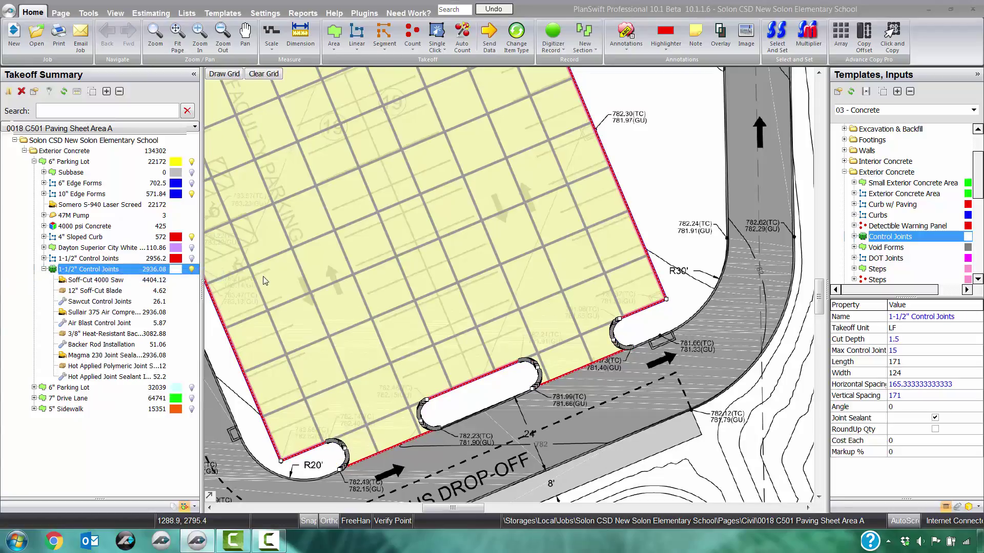
pyautogui.click(388, 353)
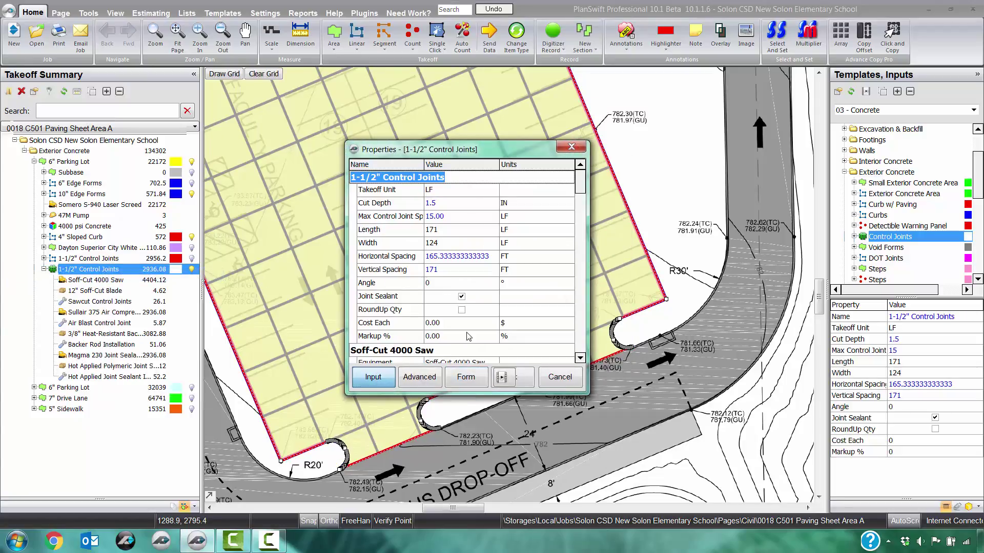
pyautogui.scroll(-1, 468, 337)
pyautogui.click(493, 325)
pyautogui.click(485, 354)
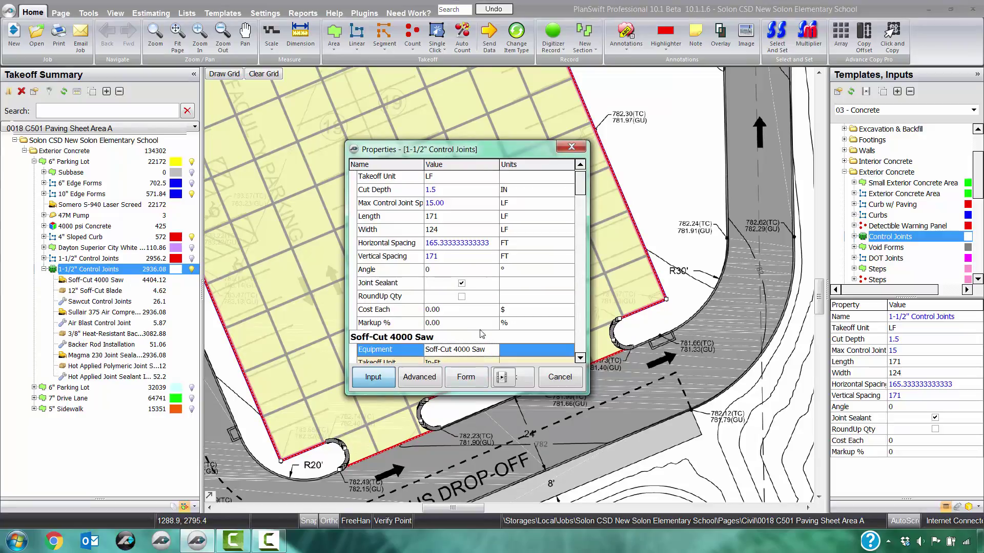
pyautogui.click(493, 353)
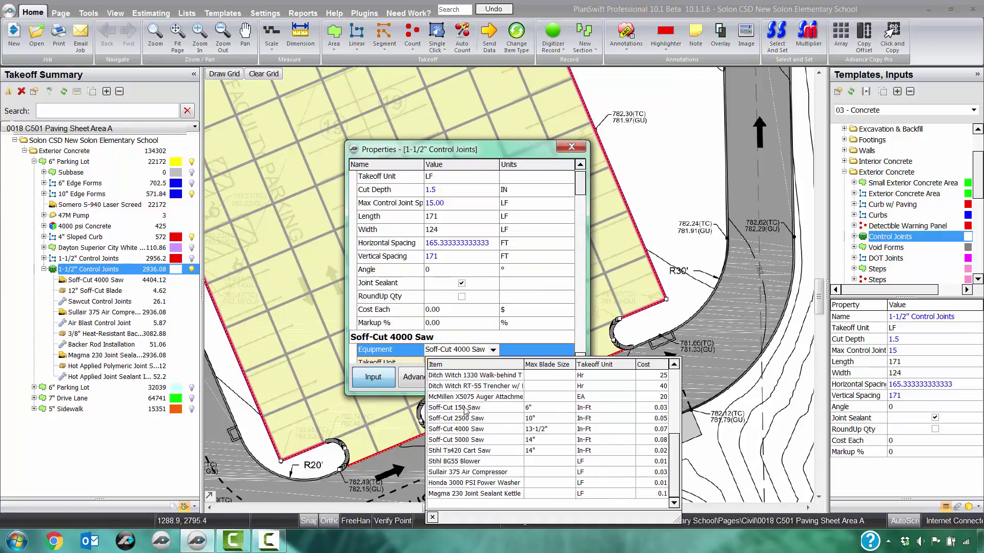
pyautogui.click(496, 423)
# Set the assembly's blade material to 10" Soff-Cut Blade, accept the properties and collapse the assembly in the takeoff summary
pyautogui.scroll(-4, 495, 322)
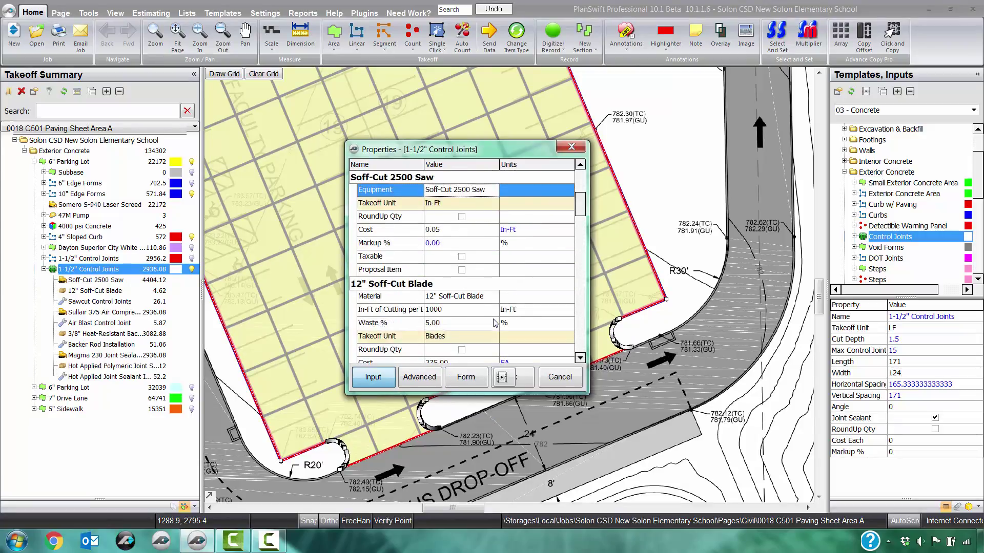
pyautogui.click(492, 297)
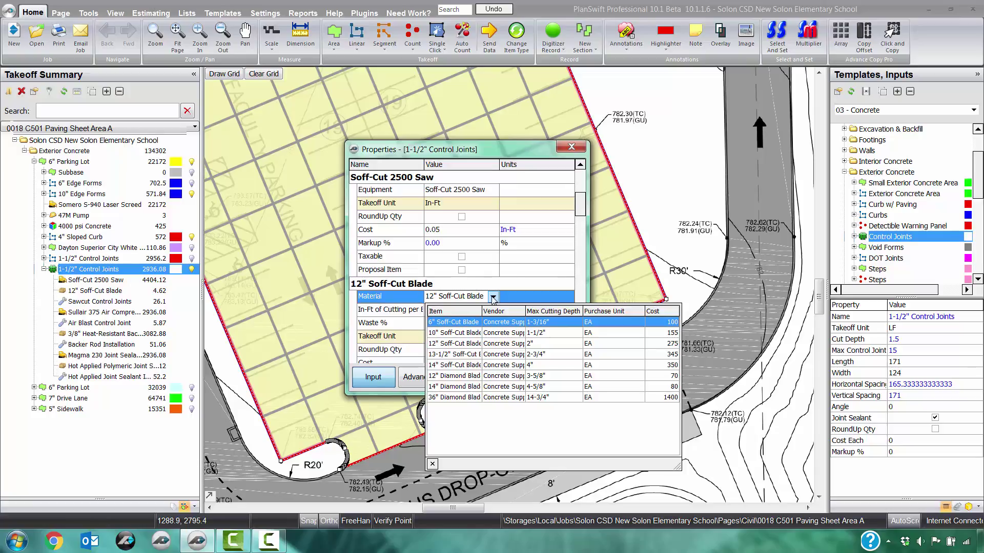
pyautogui.click(469, 335)
pyautogui.scroll(1, 517, 377)
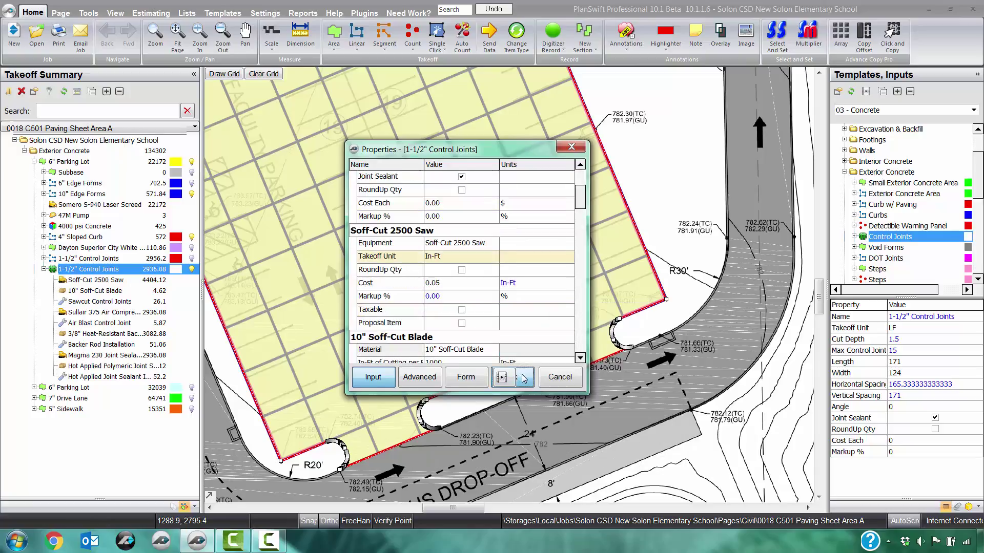
pyautogui.click(524, 378)
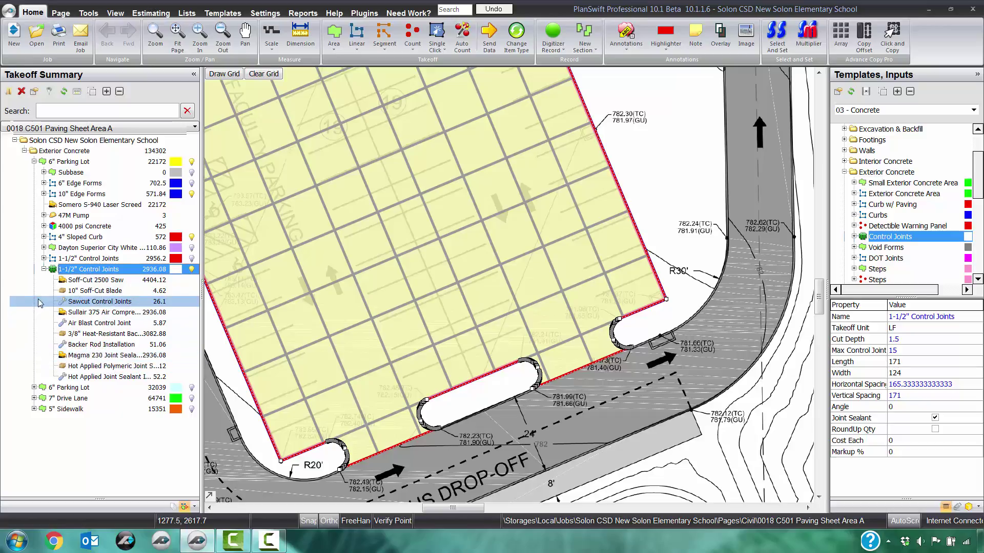
pyautogui.click(44, 269)
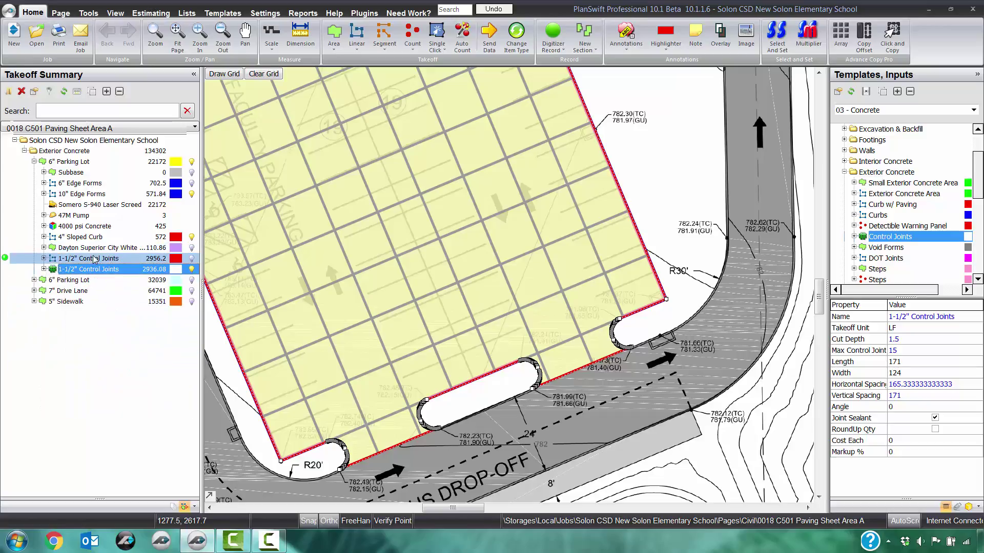
# Delete the red 1-1/2" Control Joints item under the yellow 6" Parking Lot and accept the deletion
pyautogui.rightClick(96, 259)
pyautogui.click(121, 304)
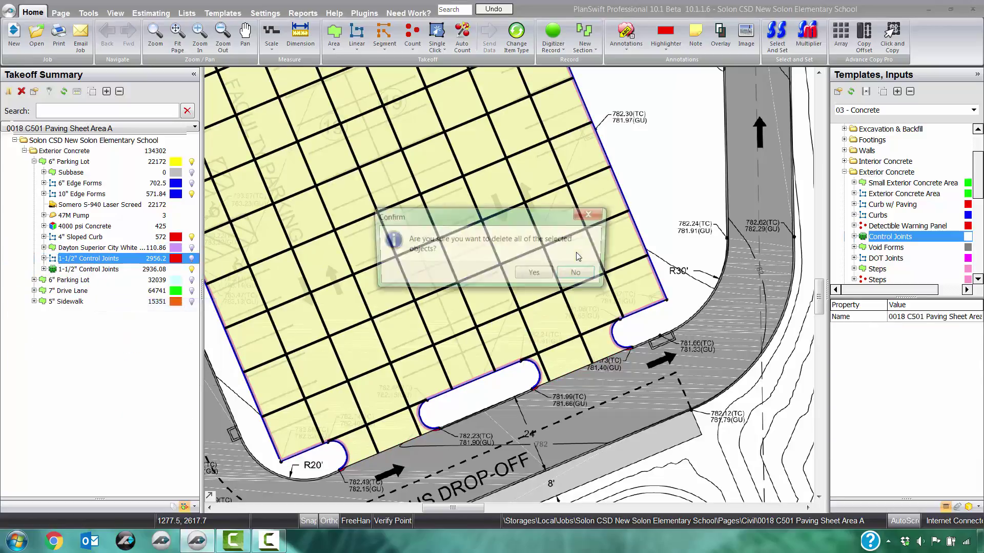
pyautogui.click(552, 274)
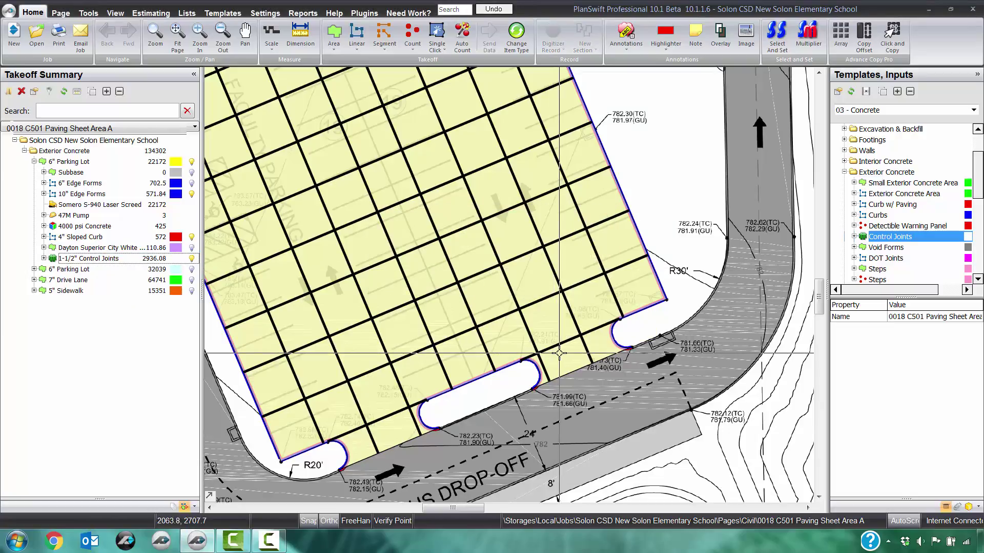
# Copy six control joint lines: the four running between islands at both ends of the lot and the two long lines beside the middle islands
pyautogui.scroll(-3, 552, 269)
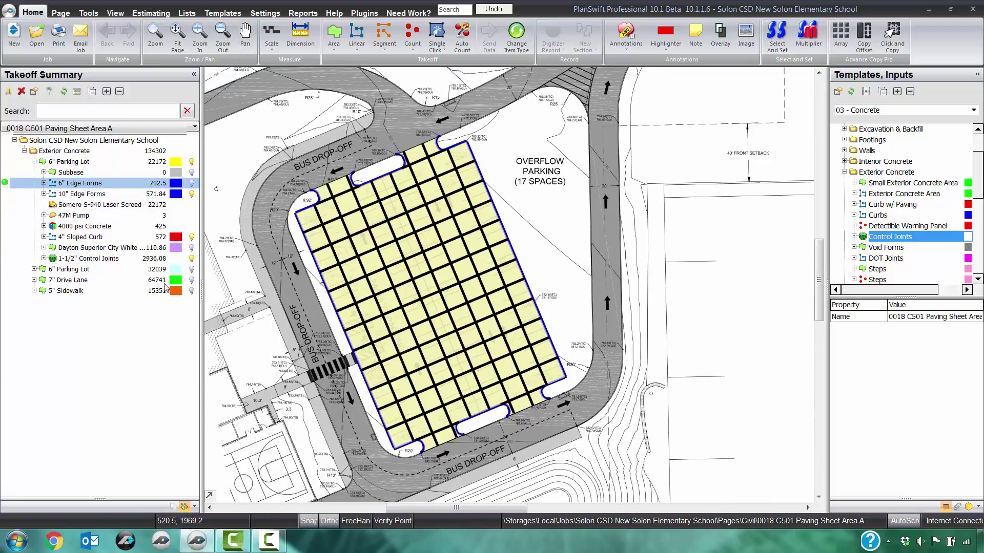
pyautogui.press('Escape')
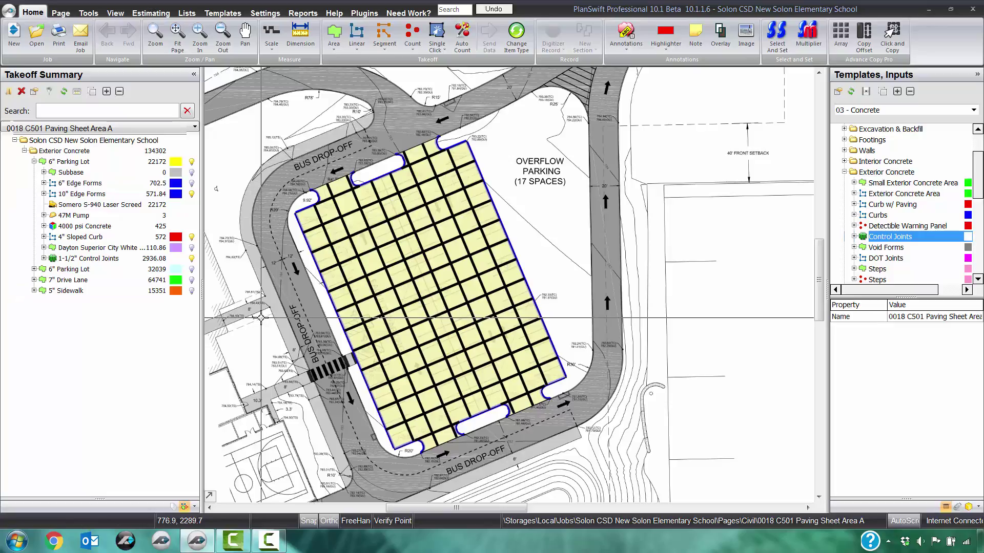
pyautogui.scroll(5, 335, 183)
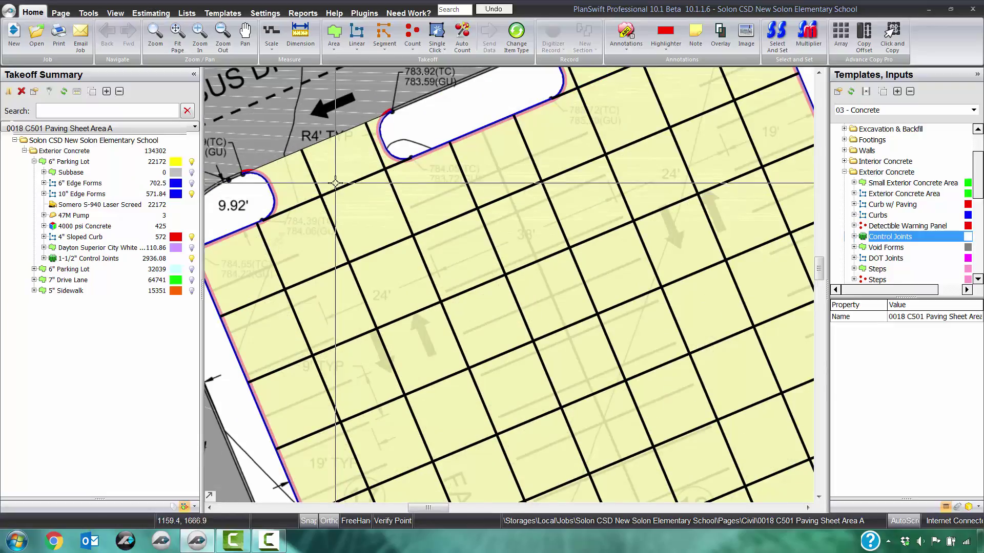
pyautogui.click(342, 187)
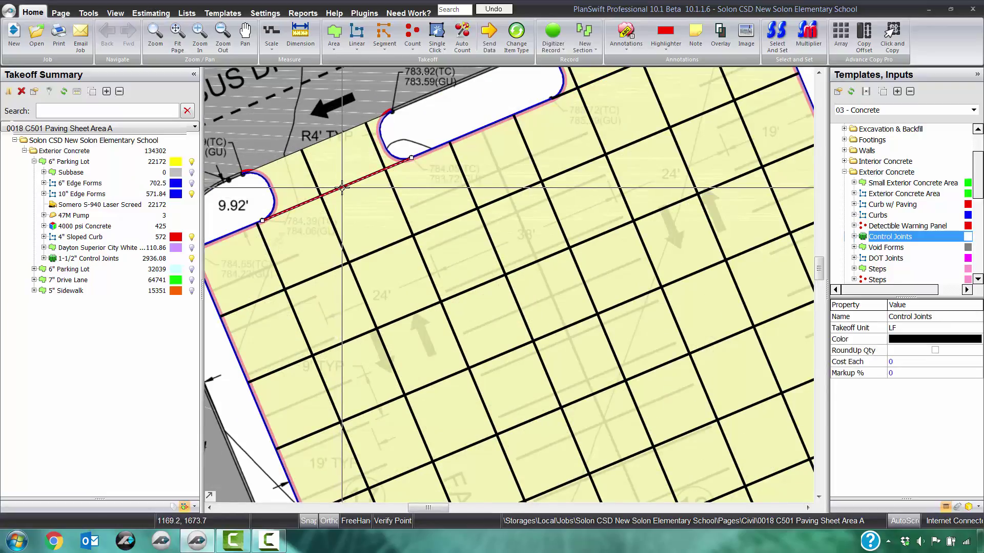
pyautogui.scroll(-3, 342, 188)
pyautogui.click(457, 138)
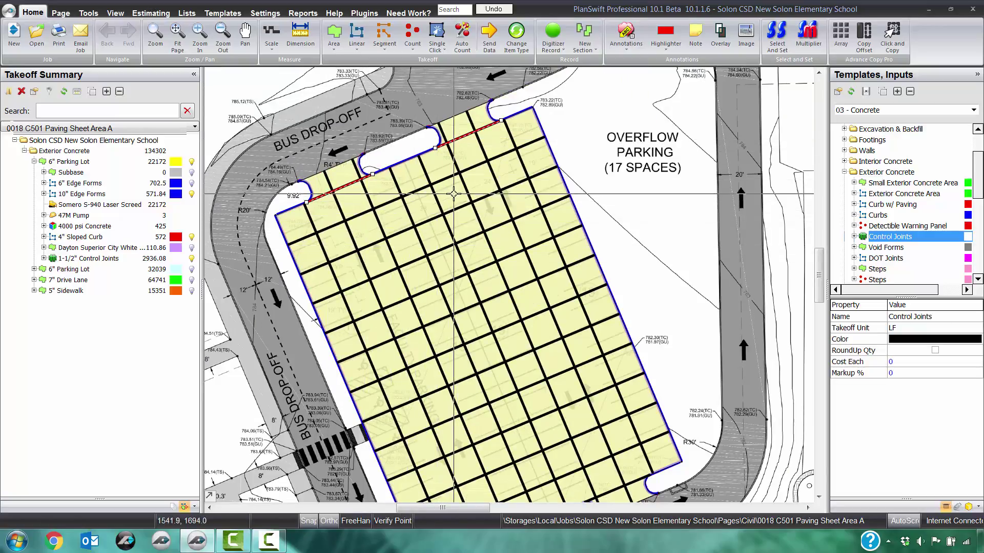
pyautogui.click(379, 221)
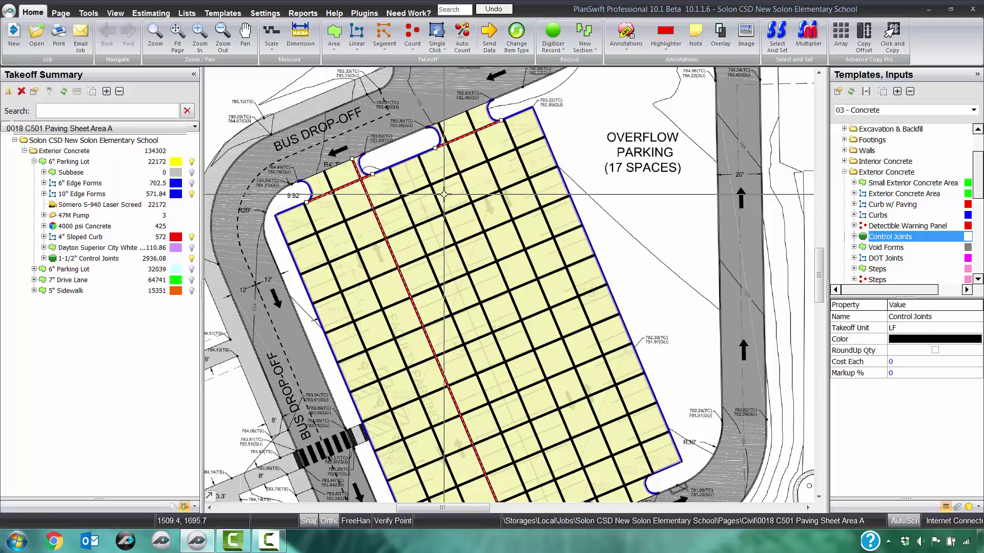
pyautogui.click(464, 185)
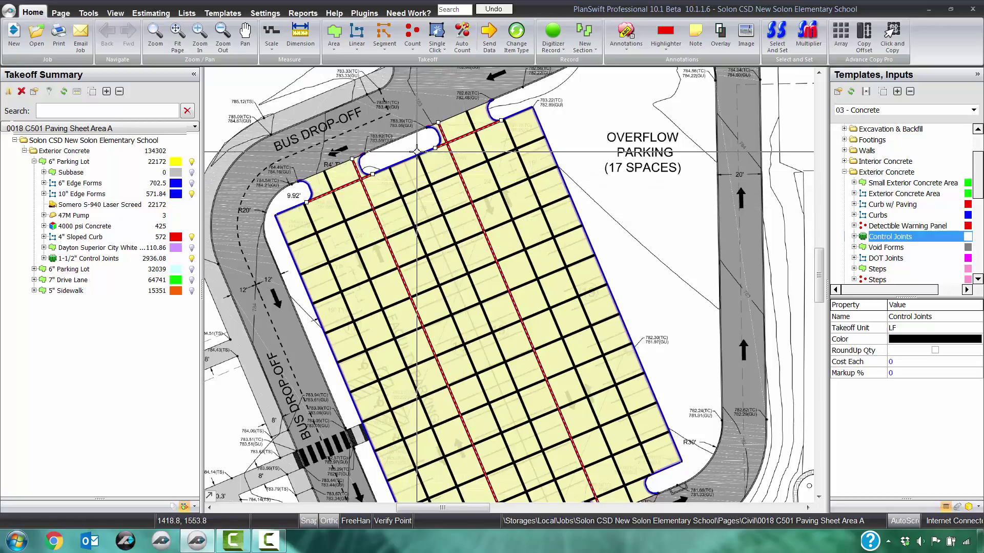
pyautogui.scroll(-3, 439, 337)
pyautogui.scroll(5, 440, 337)
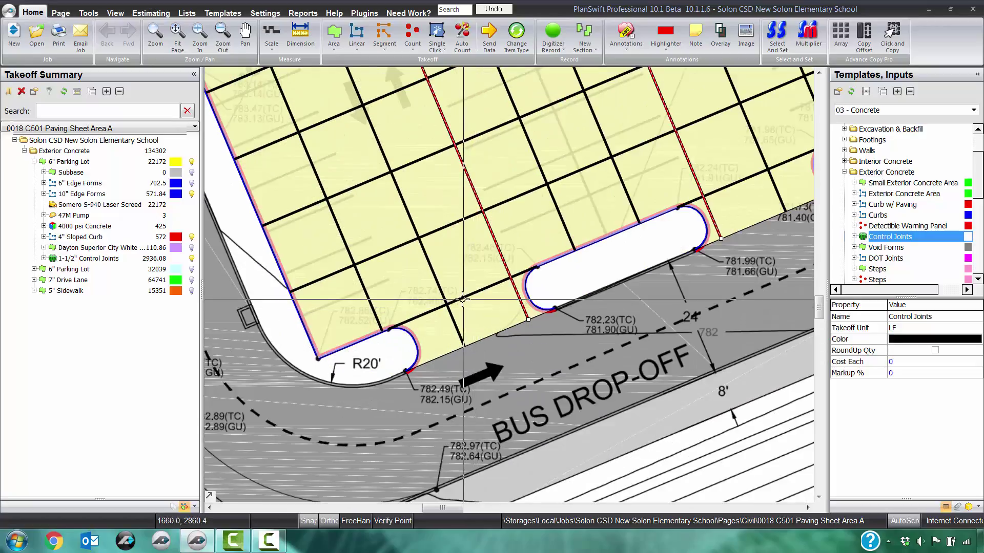
pyautogui.click(462, 300)
pyautogui.scroll(-2, 463, 299)
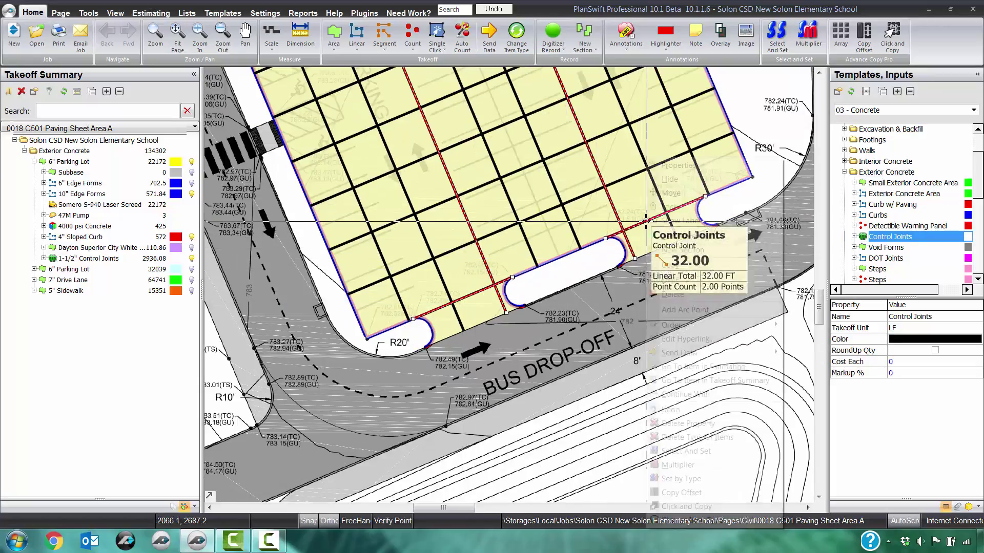
pyautogui.rightClick(645, 223)
pyautogui.click(669, 266)
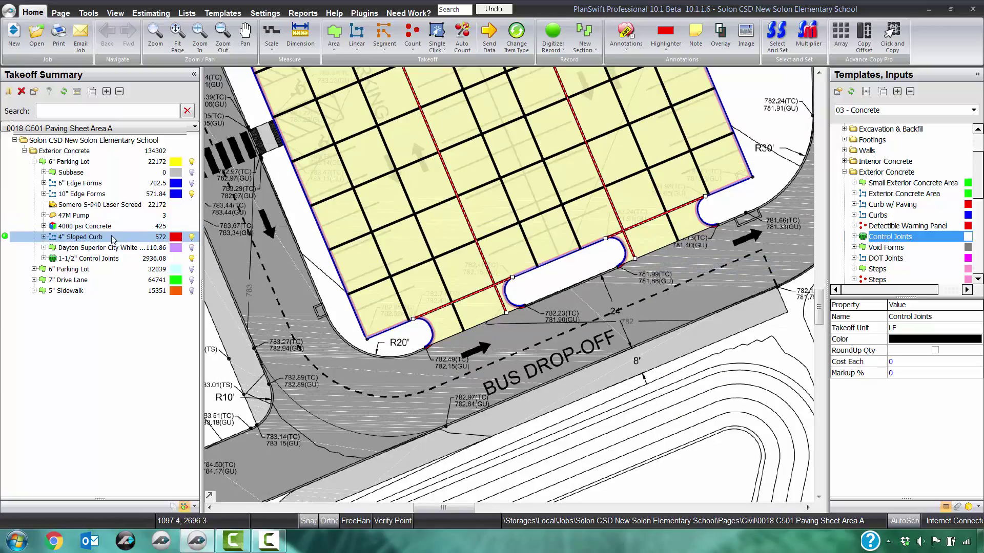
# Paste the copied control joint lines into the 6" Edge Forms item of the yellow 6" Parking Lot
pyautogui.rightClick(126, 190)
pyautogui.click(154, 306)
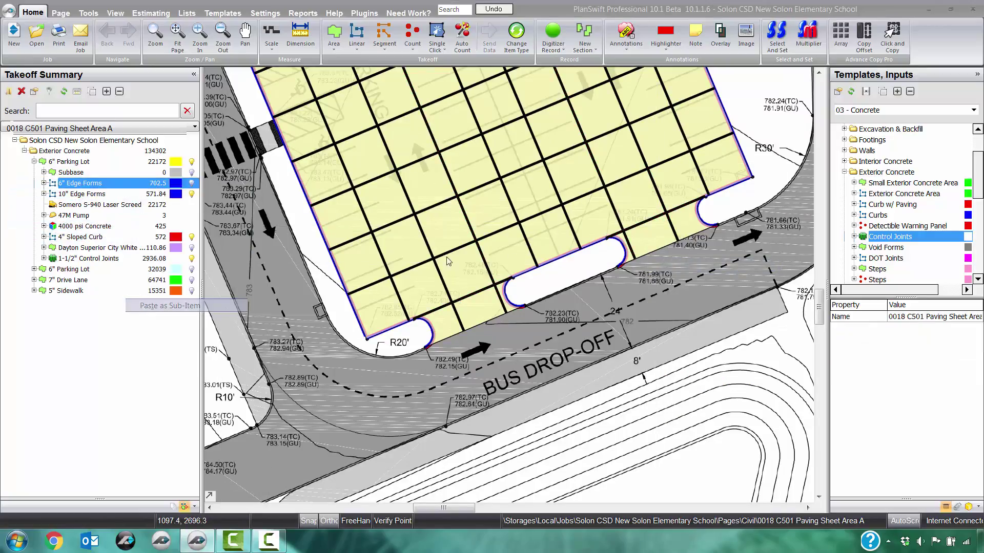
pyautogui.click(488, 271)
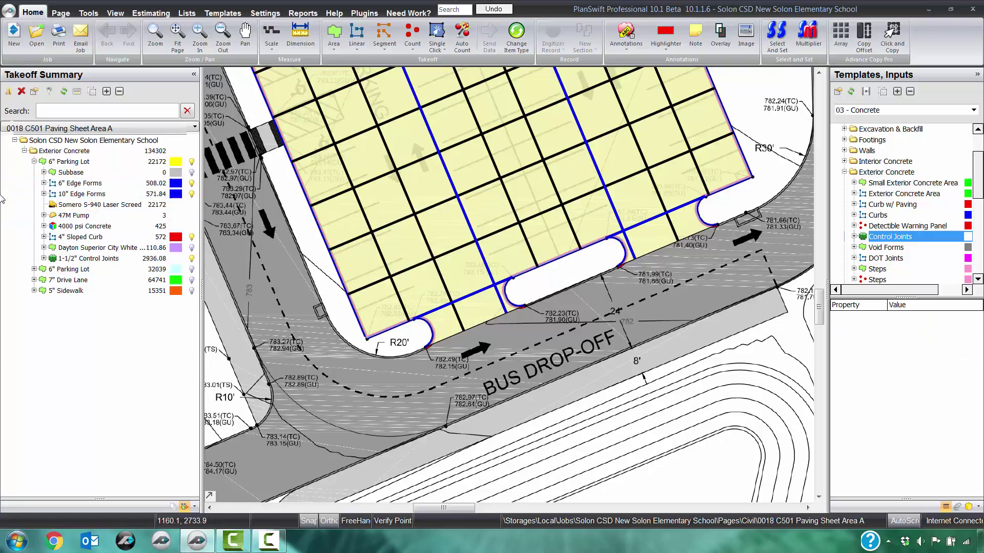
# Record 6" Edge Forms sections across the two lower openings of the lot, each about 32' long from island corner to island corner
pyautogui.click(427, 347)
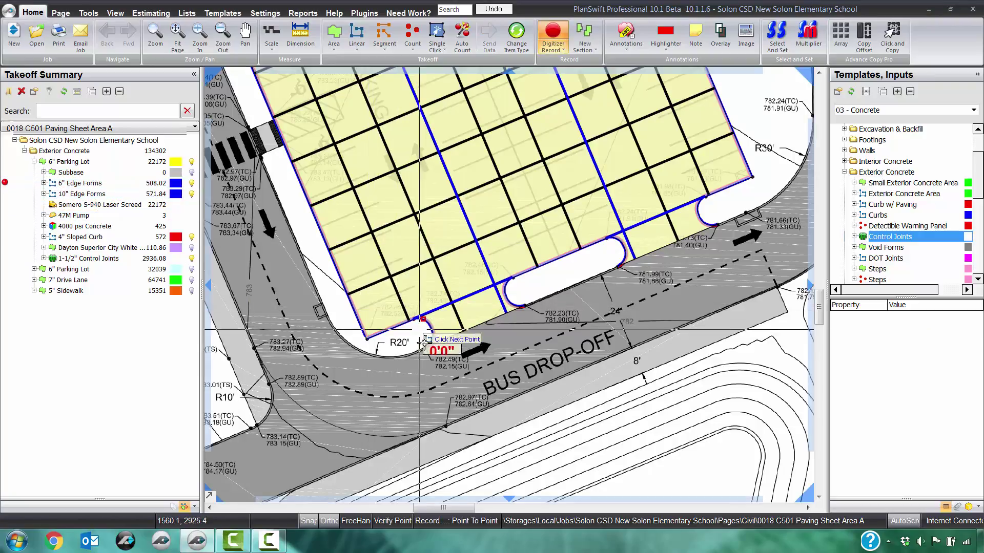
pyautogui.scroll(3, 427, 347)
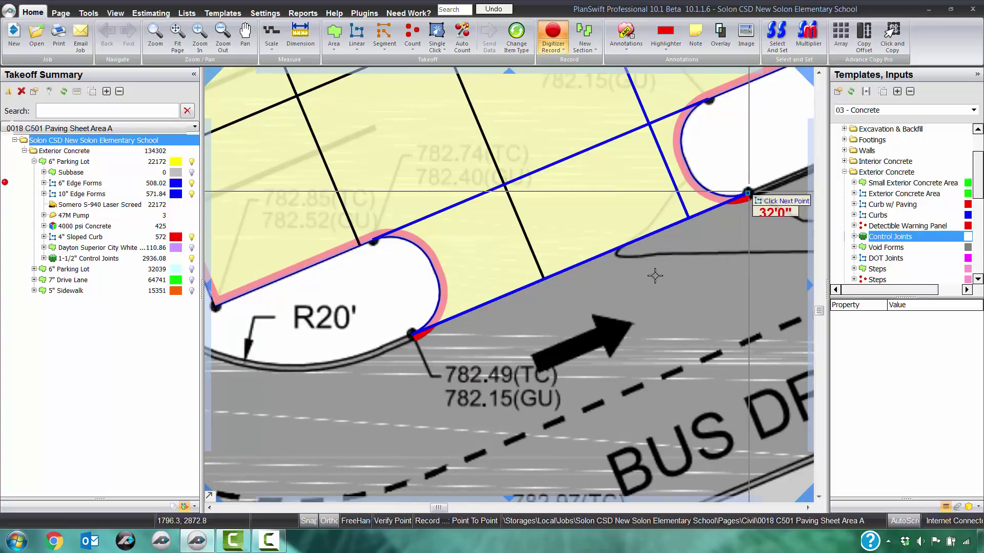
pyautogui.click(749, 192)
pyautogui.scroll(-3, 589, 328)
pyautogui.scroll(3, 527, 343)
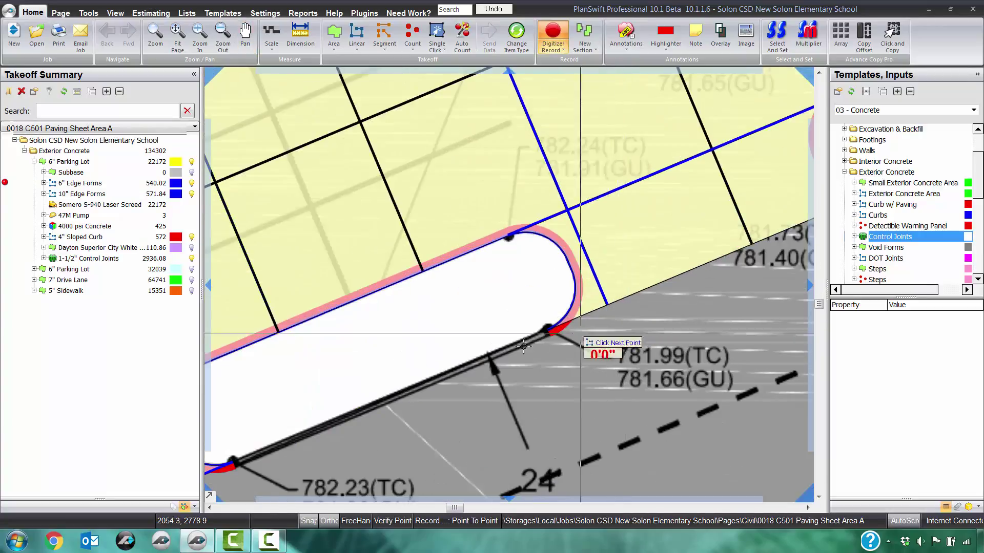
pyautogui.scroll(-3, 545, 332)
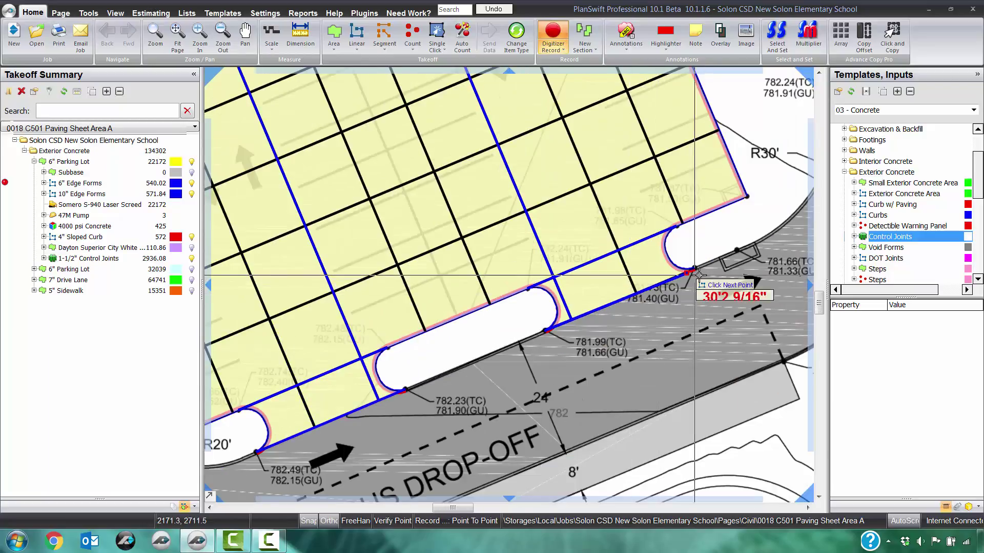
pyautogui.scroll(3, 687, 256)
pyautogui.click(687, 252)
pyautogui.scroll(-4, 687, 253)
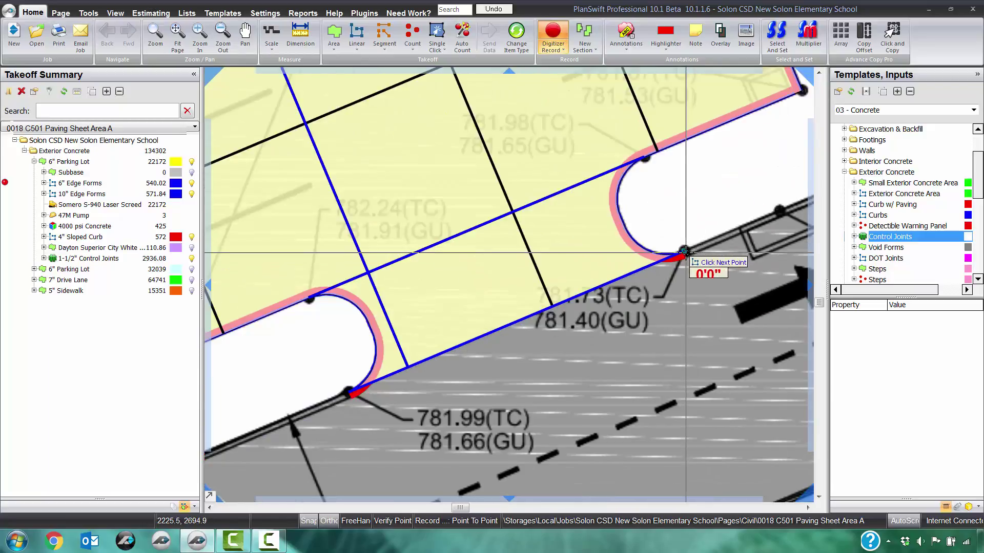
pyautogui.scroll(-2, 513, 345)
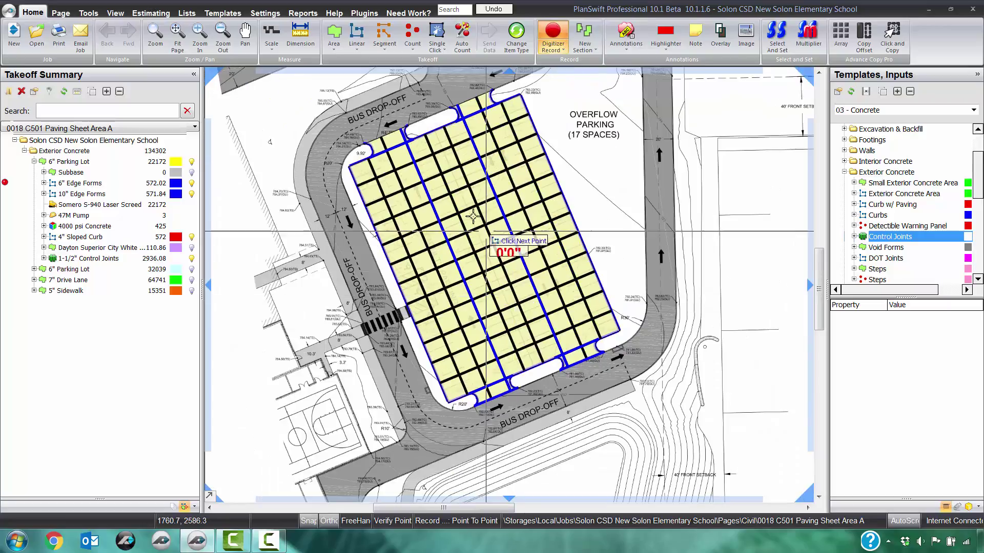
# Record 6" Edge Forms sections across the two upper openings between the islands, from 784.49 to 783.92 and from 783.39 to 782.82, and finish recording
pyautogui.scroll(6, 358, 189)
pyautogui.scroll(2, 358, 190)
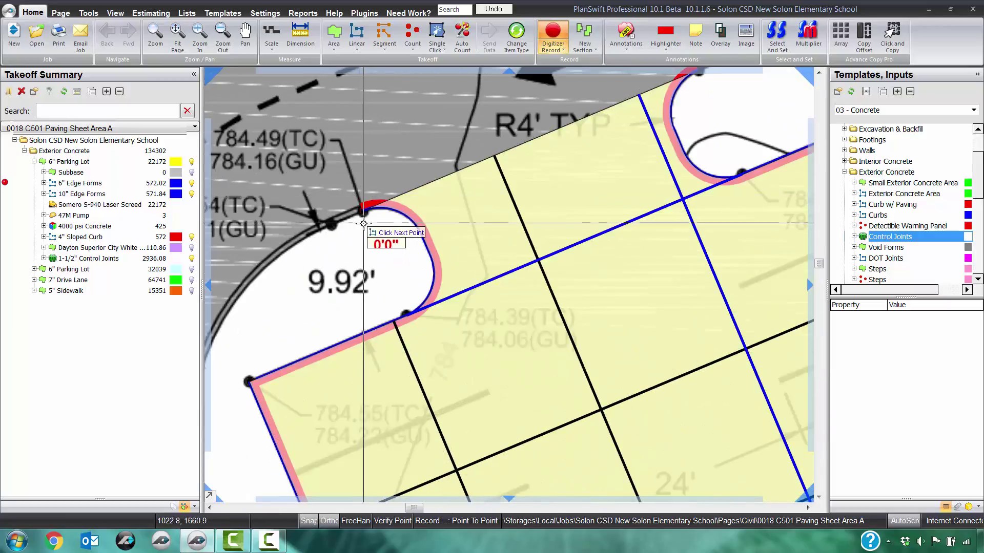
pyautogui.moveTo(675, 86); pyautogui.dragTo(579, 181)
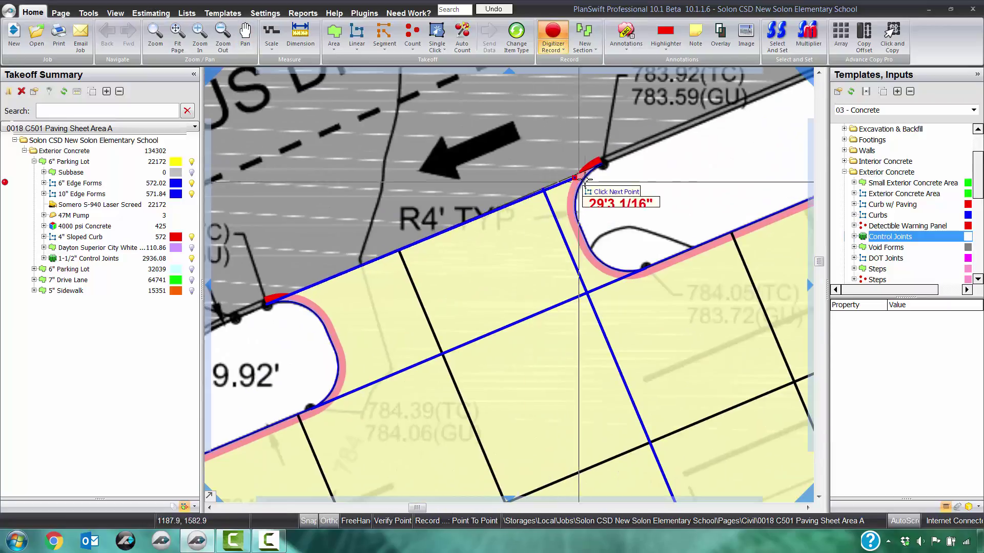
pyautogui.doubleClick(607, 169)
pyautogui.scroll(-5, 618, 170)
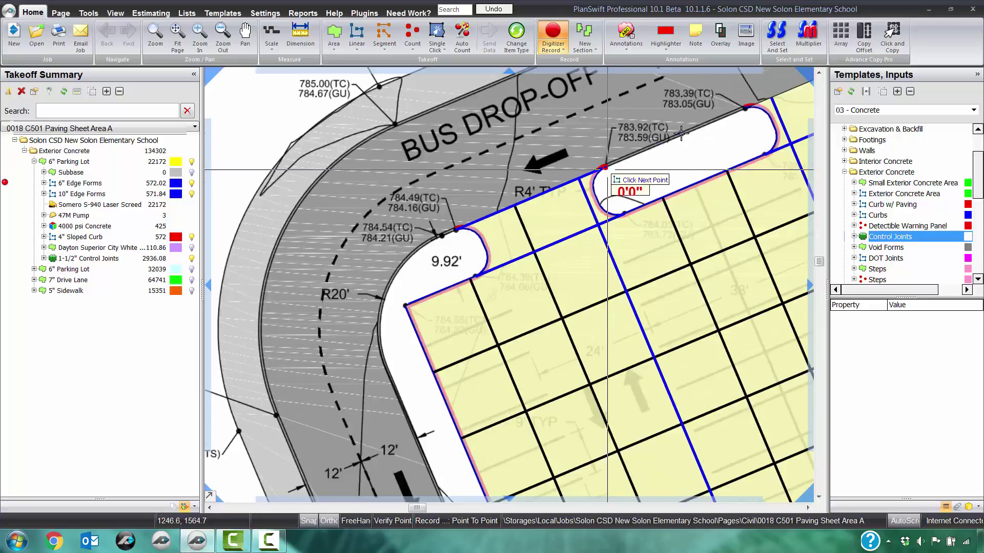
pyautogui.scroll(6, 487, 202)
pyautogui.click(479, 263)
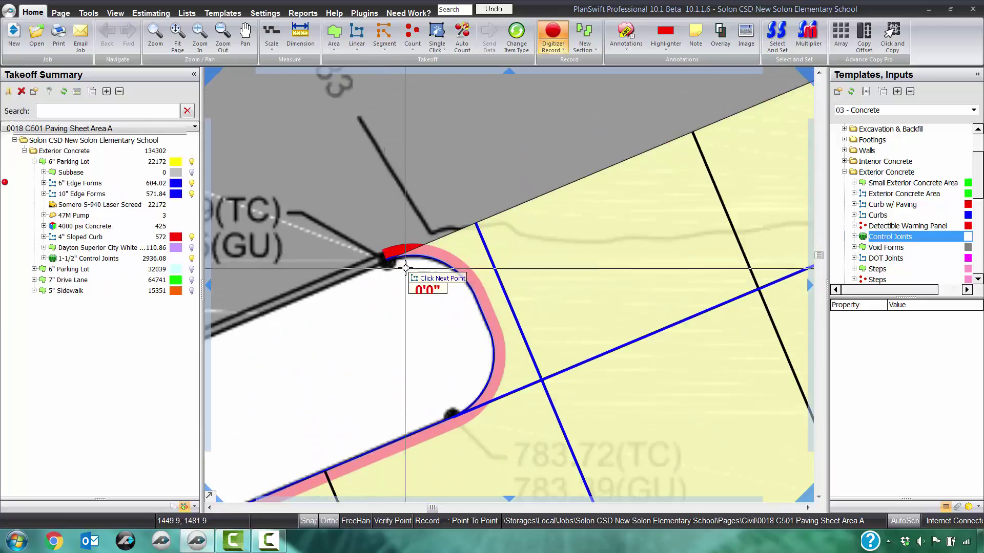
pyautogui.click(389, 265)
pyautogui.scroll(-5, 527, 213)
pyautogui.scroll(6, 549, 213)
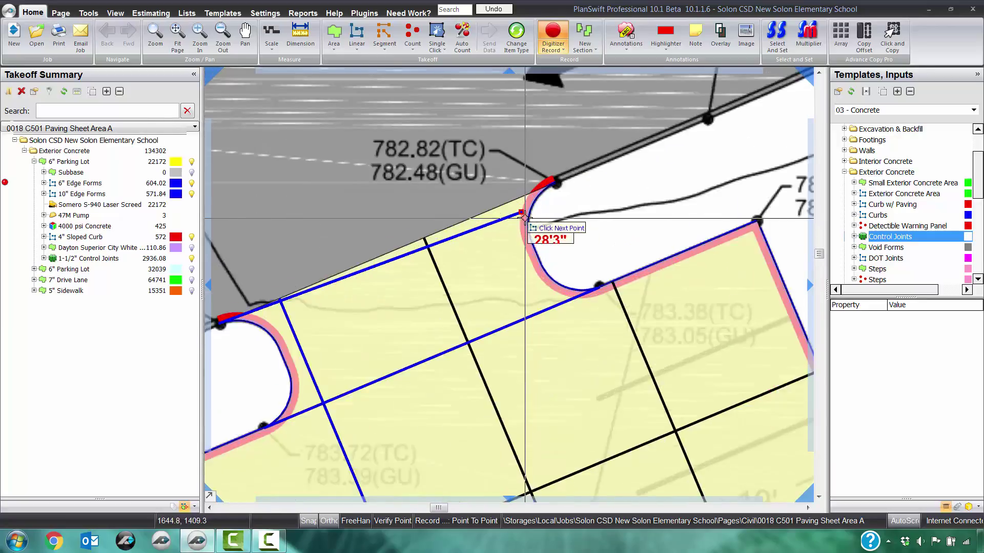
pyautogui.doubleClick(573, 169)
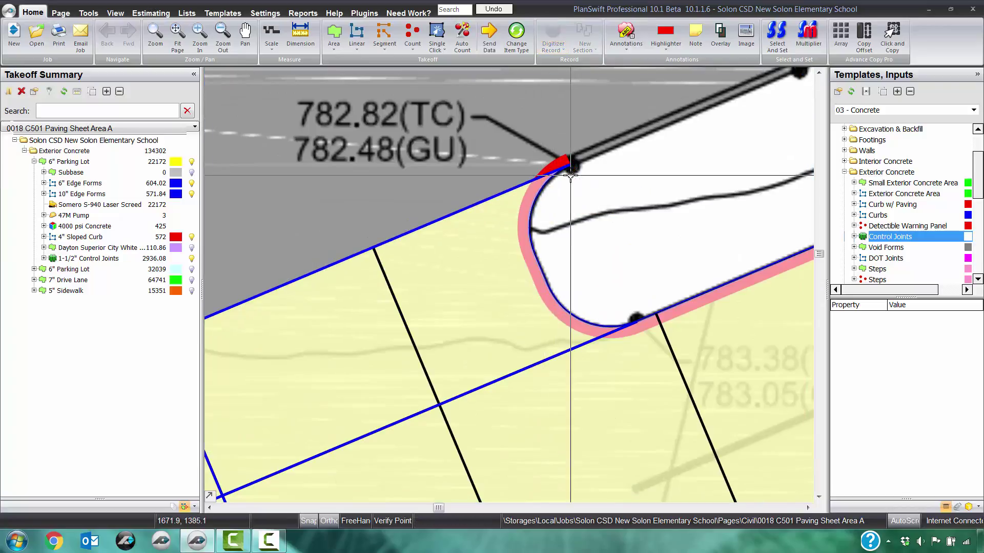
# Shorten the two long 6" Edge Forms lines by moving their upper ends to the crossings with the inner form lines between the islands
pyautogui.scroll(-5, 563, 174)
pyautogui.scroll(2, 347, 260)
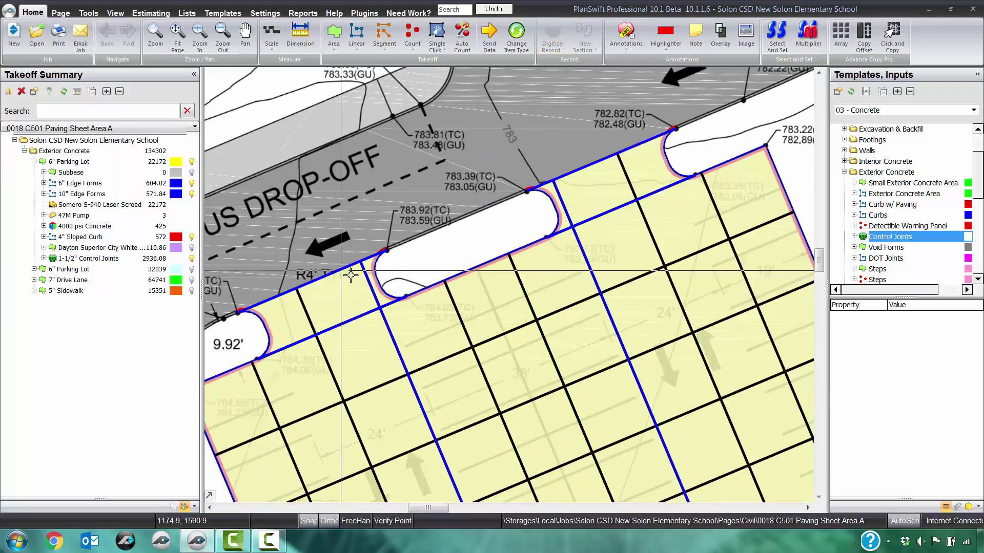
pyautogui.click(366, 275)
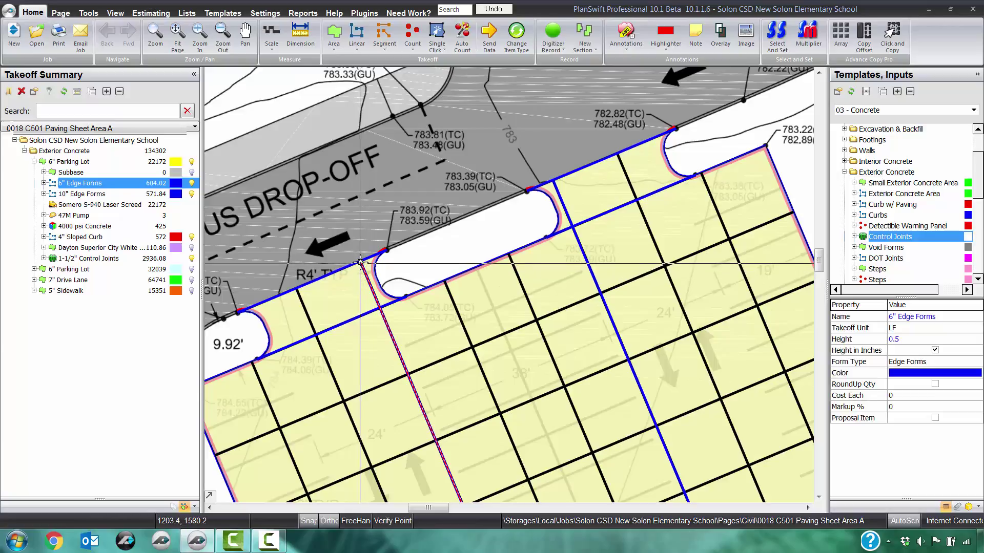
pyautogui.scroll(6, 361, 262)
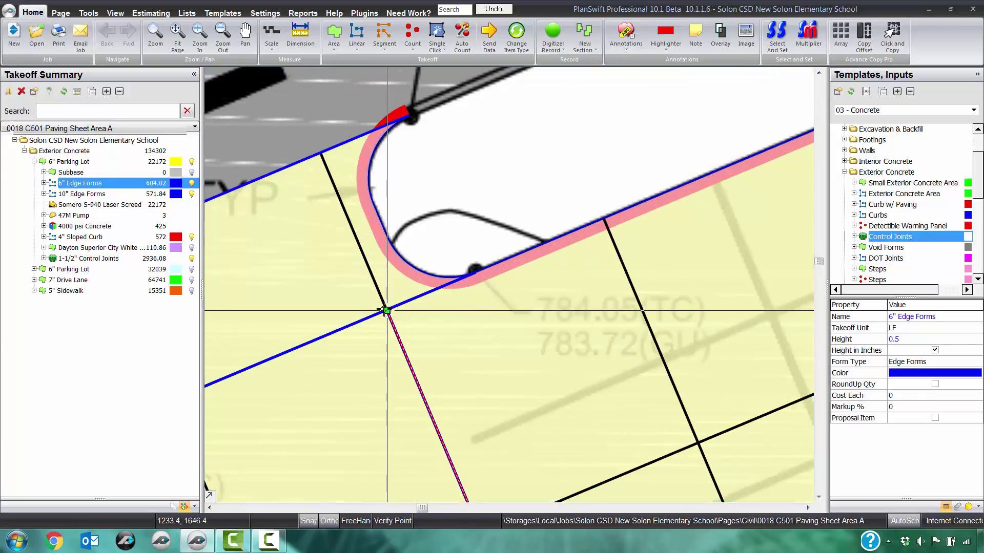
pyautogui.scroll(-5, 385, 315)
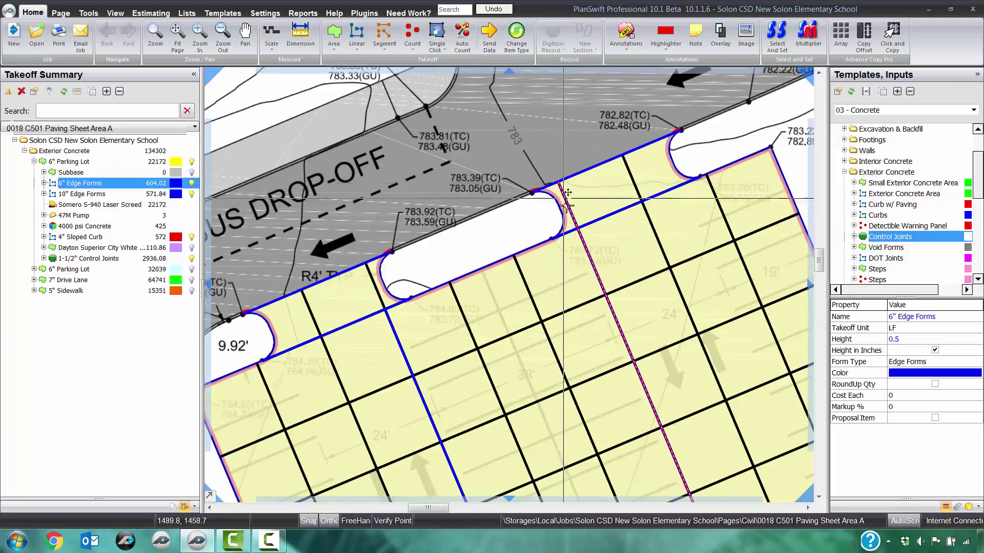
pyautogui.scroll(5, 557, 182)
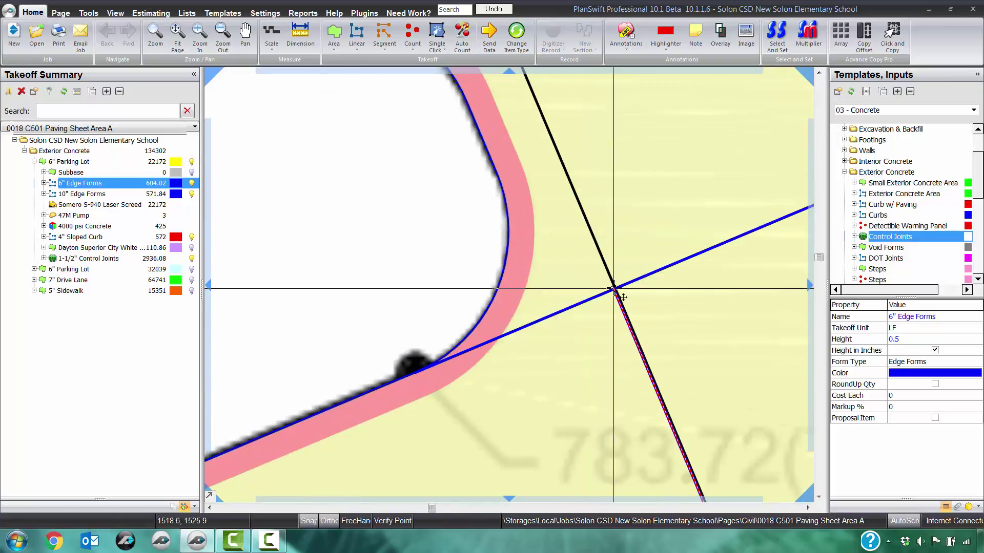
pyautogui.scroll(-5, 543, 225)
pyautogui.scroll(-3, 543, 226)
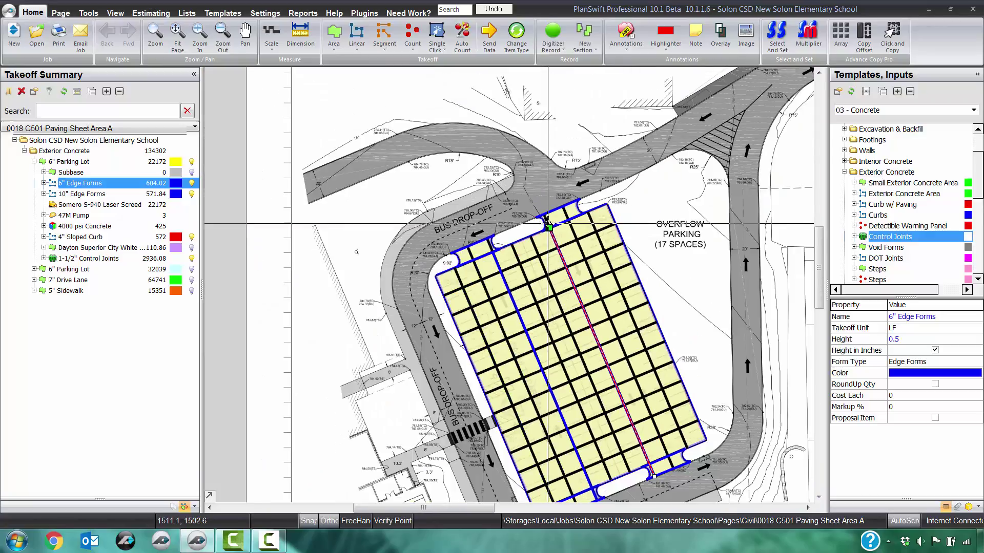
# Shorten the two long 6" Edge Forms lines by moving their lower ends to the crossings with the inner form lines between the islands
pyautogui.scroll(5, 653, 473)
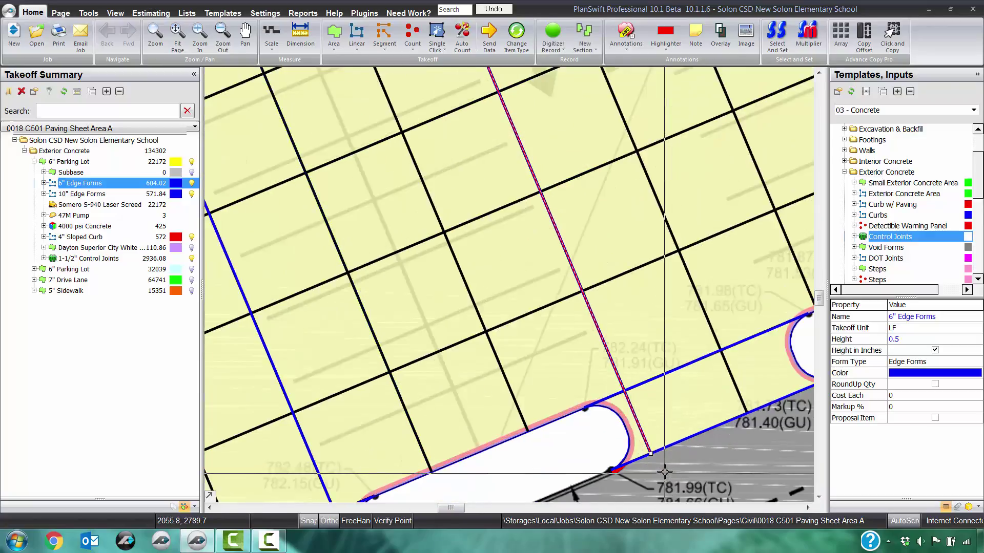
pyautogui.moveTo(631, 423)
pyautogui.mouseDown()
pyautogui.moveTo(606, 325)
pyautogui.moveTo(572, 287)
pyautogui.mouseUp()
pyautogui.scroll(-3, 579, 286)
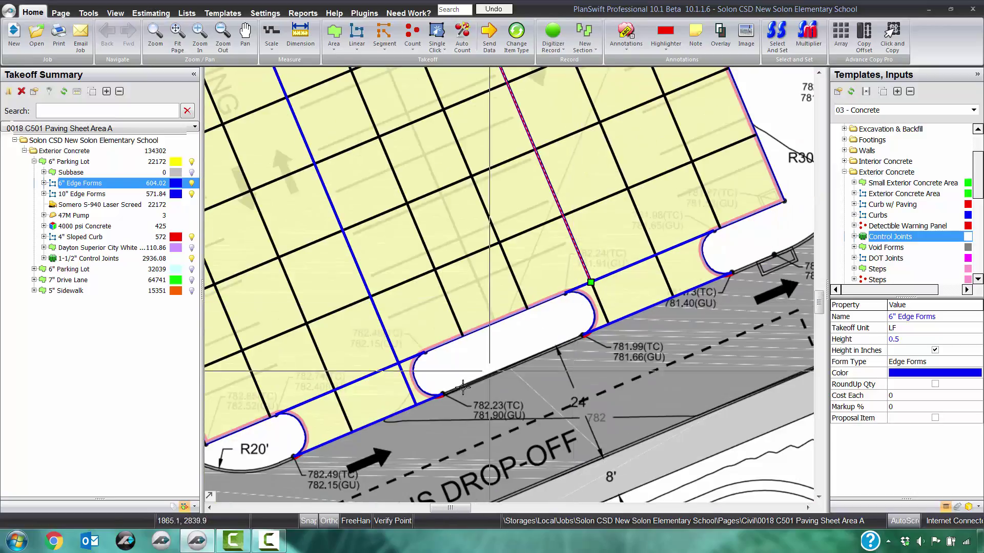
pyautogui.click(413, 397)
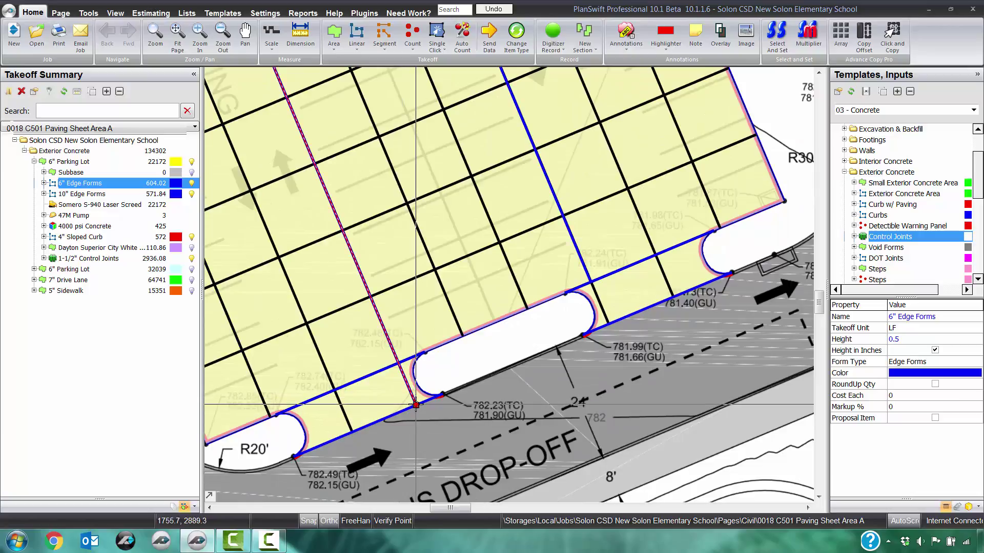
pyautogui.scroll(3, 410, 389)
pyautogui.scroll(2, 407, 370)
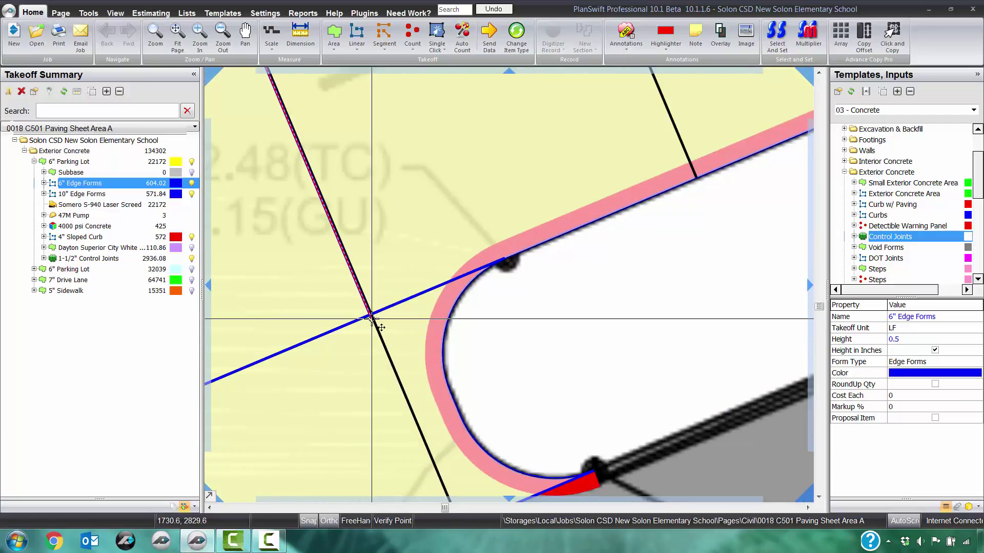
pyautogui.scroll(-4, 384, 325)
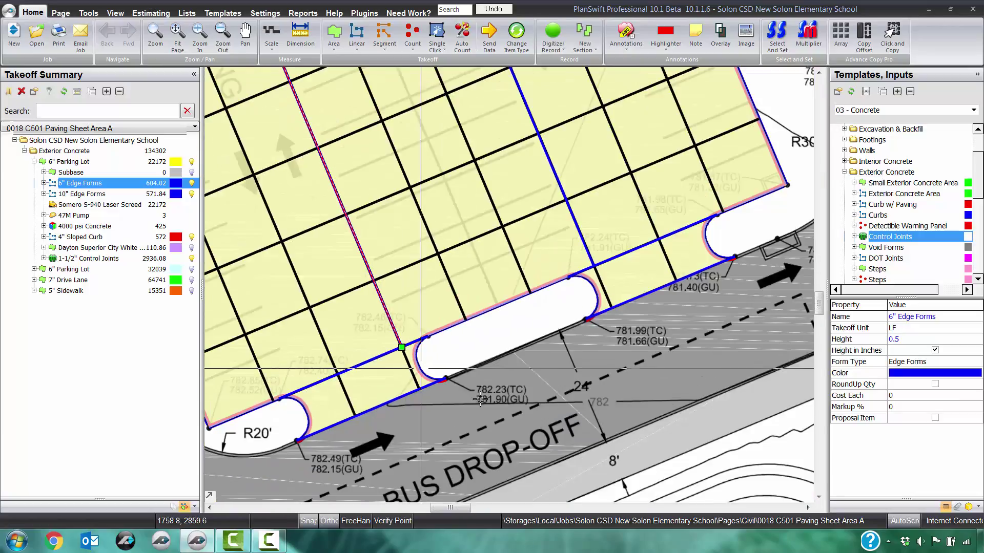
pyautogui.click(584, 433)
pyautogui.scroll(-1, 584, 433)
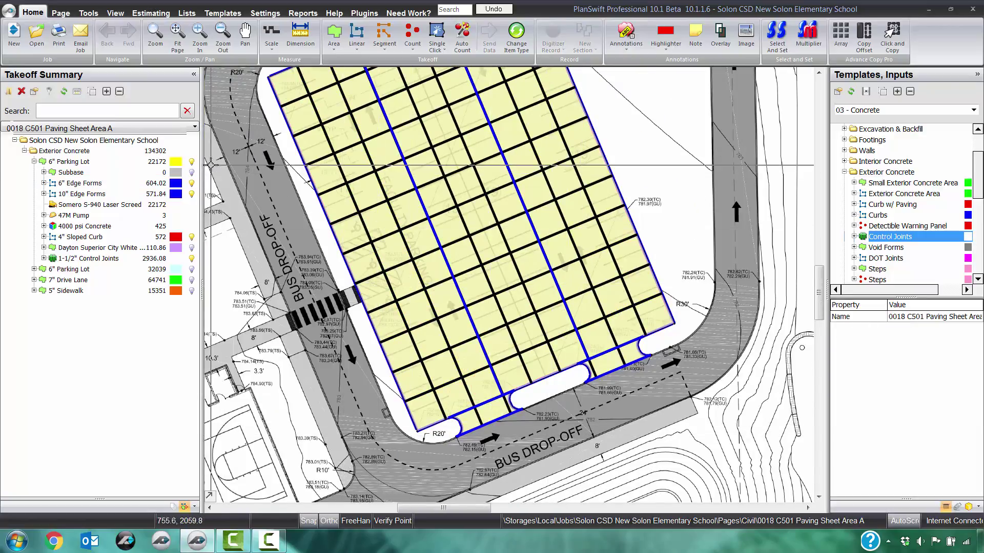
# Change the colour of the 6" Edge Forms item in the yellow 6" Parking Lot to red
pyautogui.click(176, 183)
pyautogui.click(176, 183)
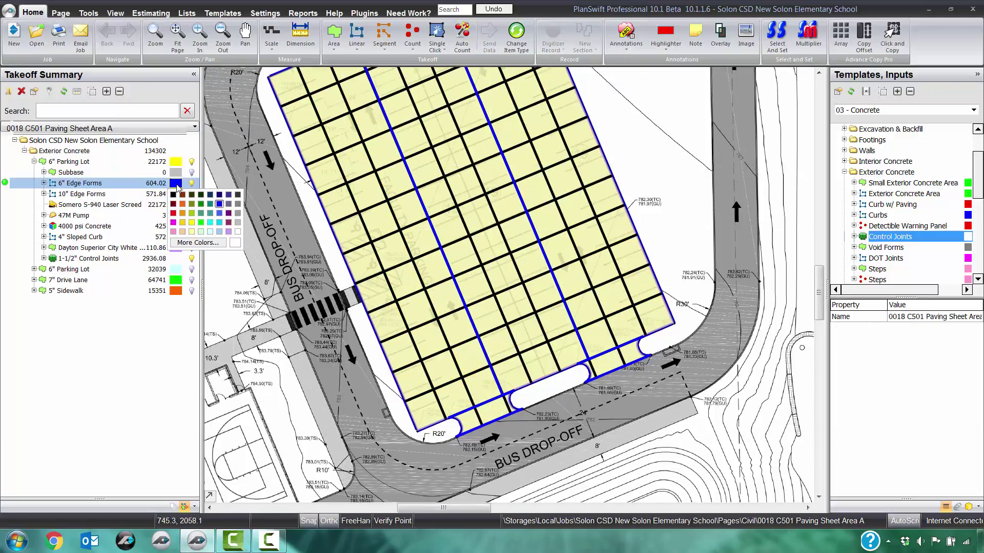
pyautogui.click(173, 214)
pyautogui.scroll(-1, 435, 314)
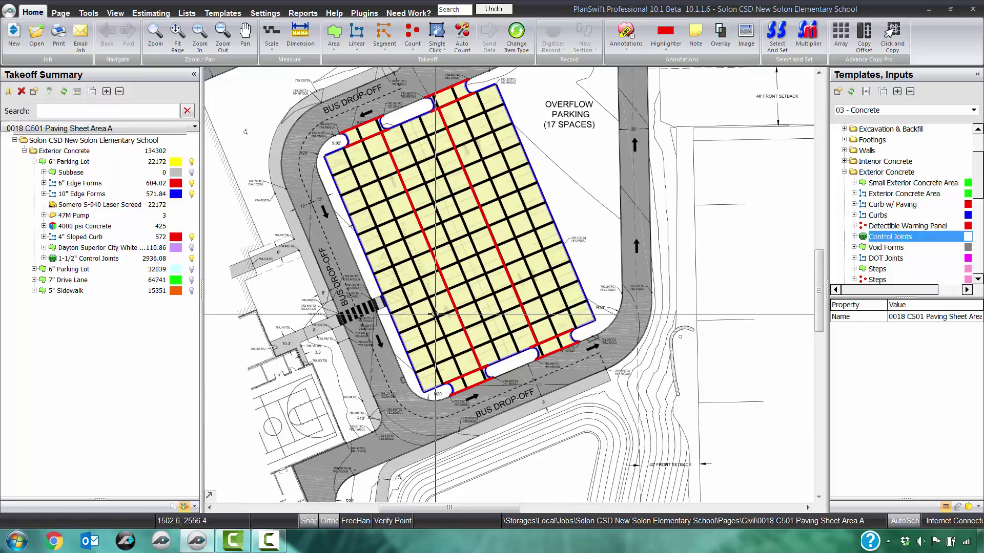
pyautogui.moveTo(332, 320); pyautogui.dragTo(332, 334)
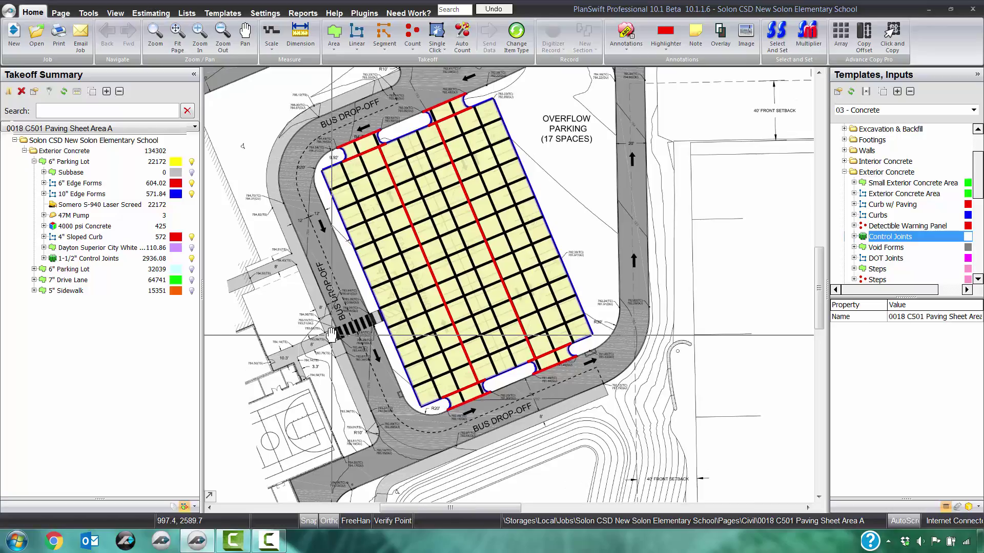
# Highlight the 10" Edge Forms sections on the plan to examine where they run, and clear the selection
pyautogui.click(175, 198)
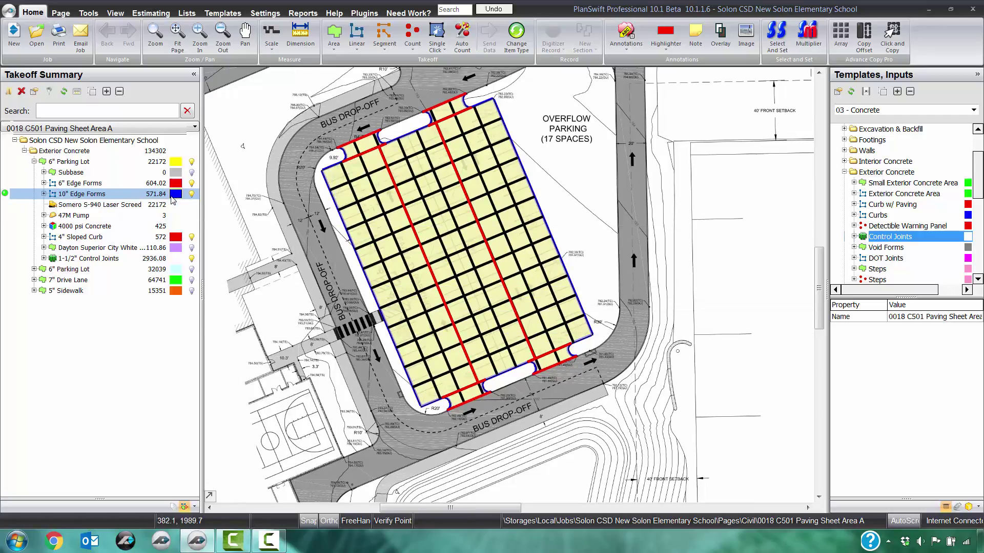
pyautogui.click(172, 200)
pyautogui.click(145, 198)
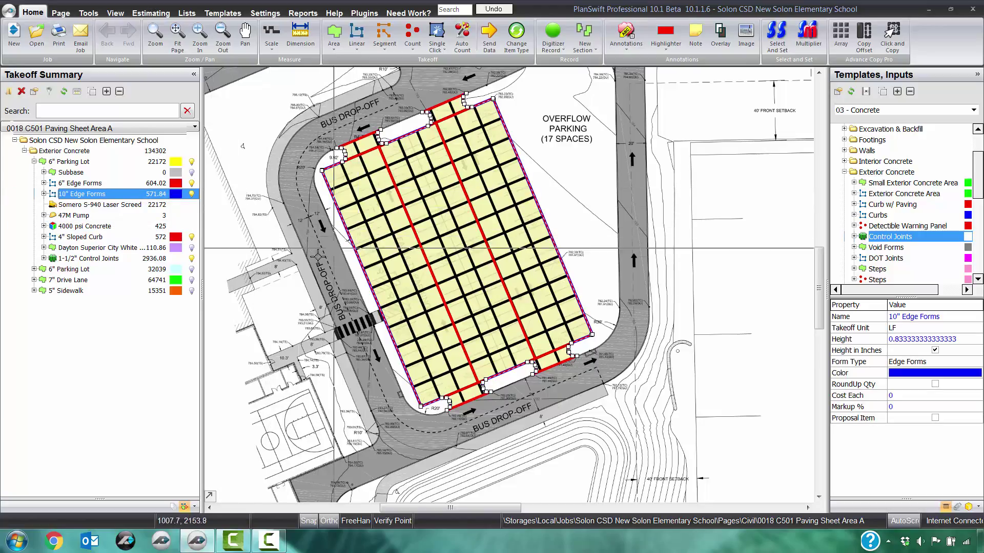
pyautogui.click(272, 286)
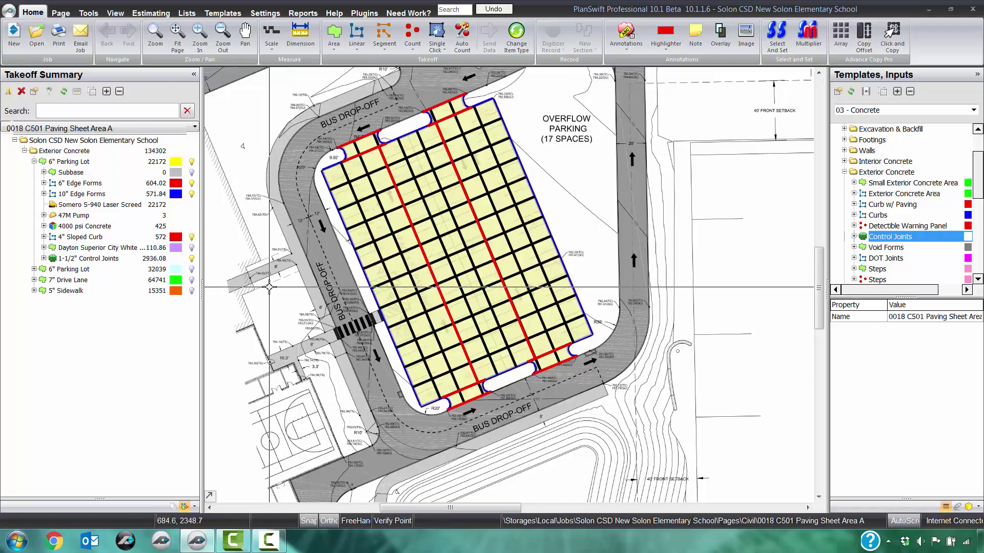
pyautogui.moveTo(269, 288); pyautogui.dragTo(280, 287)
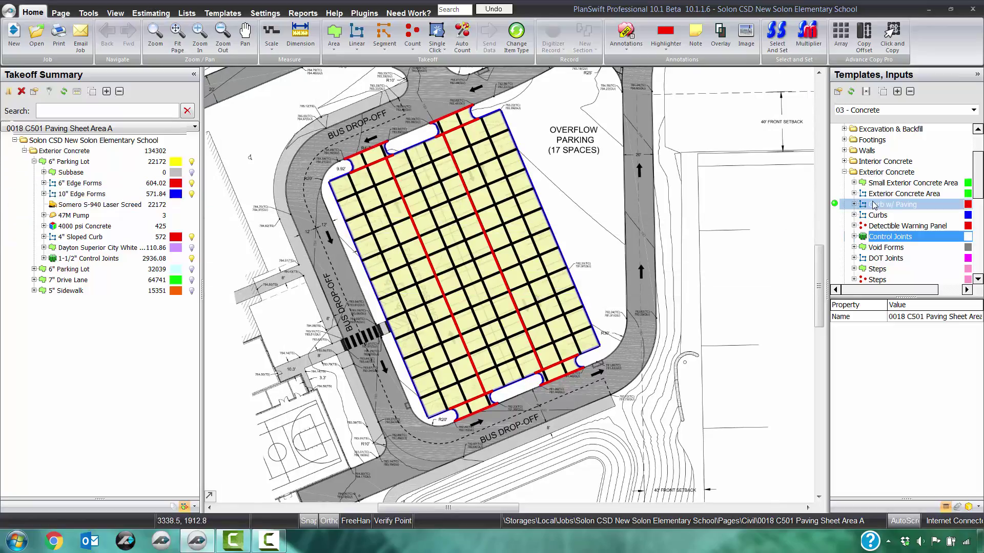
# Add the #4 - 12" Speed Dowel w/ Base template from the Forming group's Speed Dowels to the 6" Edge Forms item
pyautogui.scroll(-3, 884, 200)
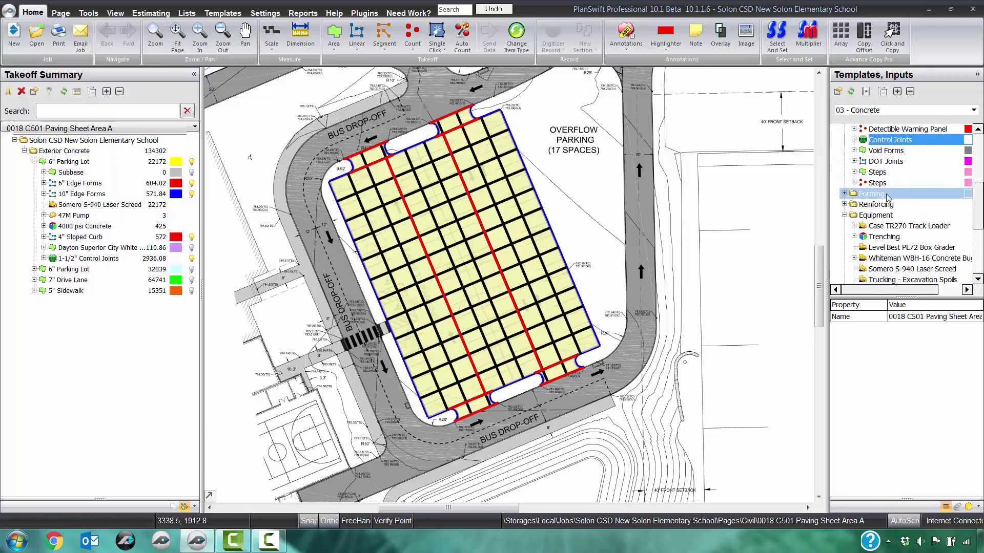
pyautogui.click(844, 193)
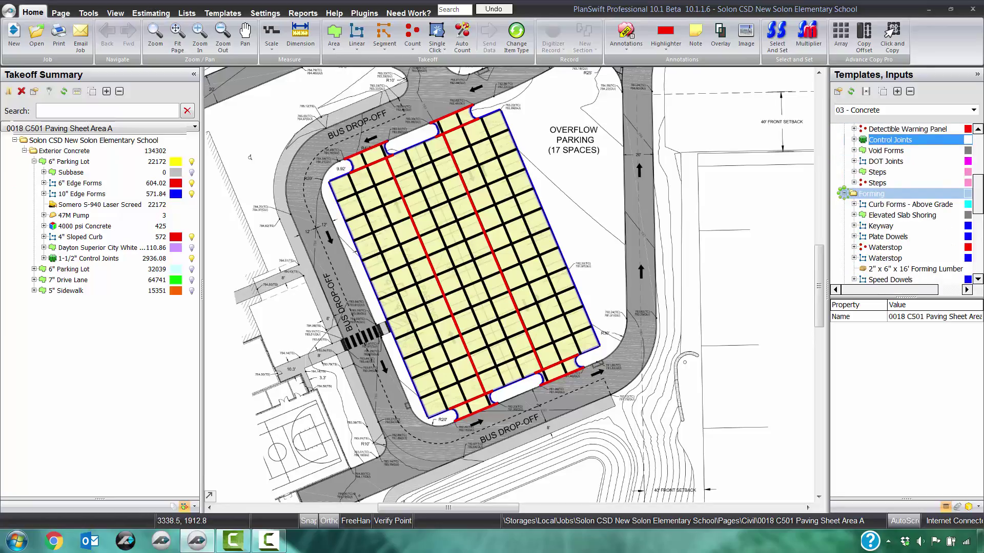
pyautogui.scroll(-1, 855, 205)
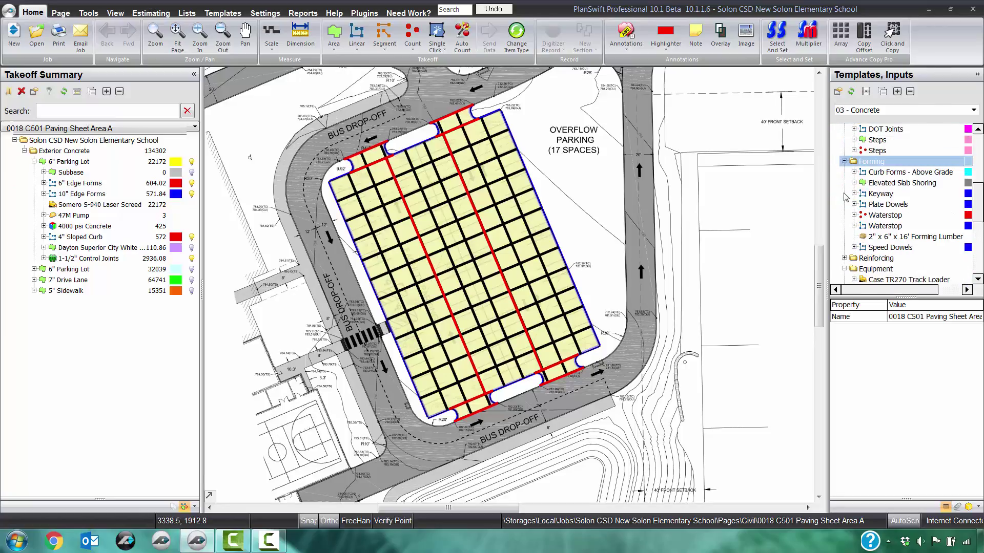
pyautogui.click(853, 247)
pyautogui.scroll(-1, 855, 248)
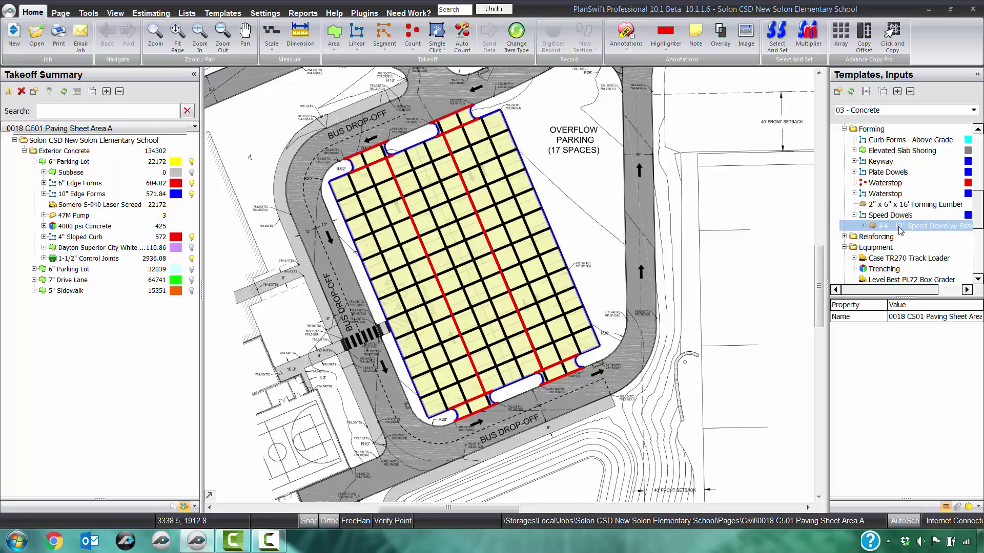
pyautogui.moveTo(900, 230); pyautogui.dragTo(115, 191)
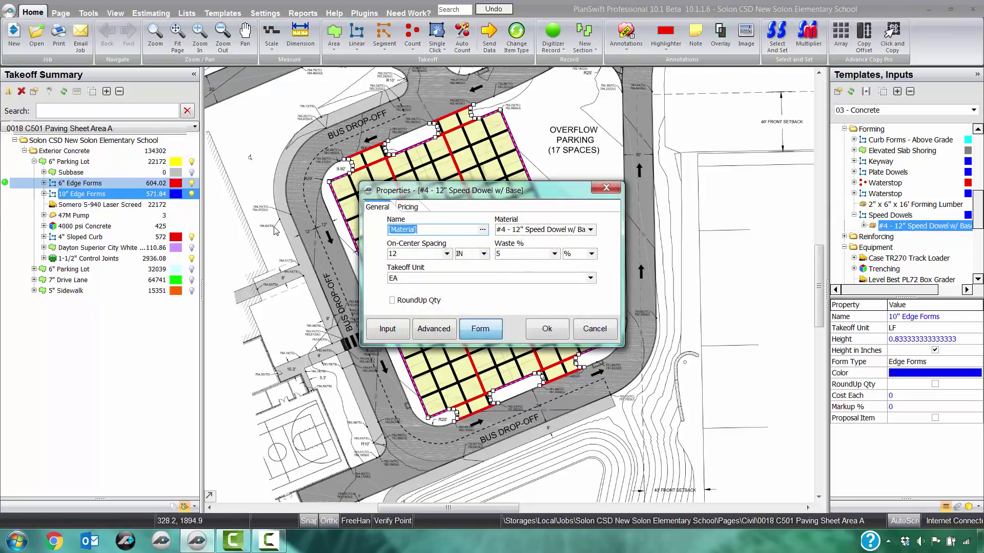
# Set the speed dowel's on-center spacing to 18 inches and its material to #6 - 9" Speed Dowel w/ Base
pyautogui.click(446, 253)
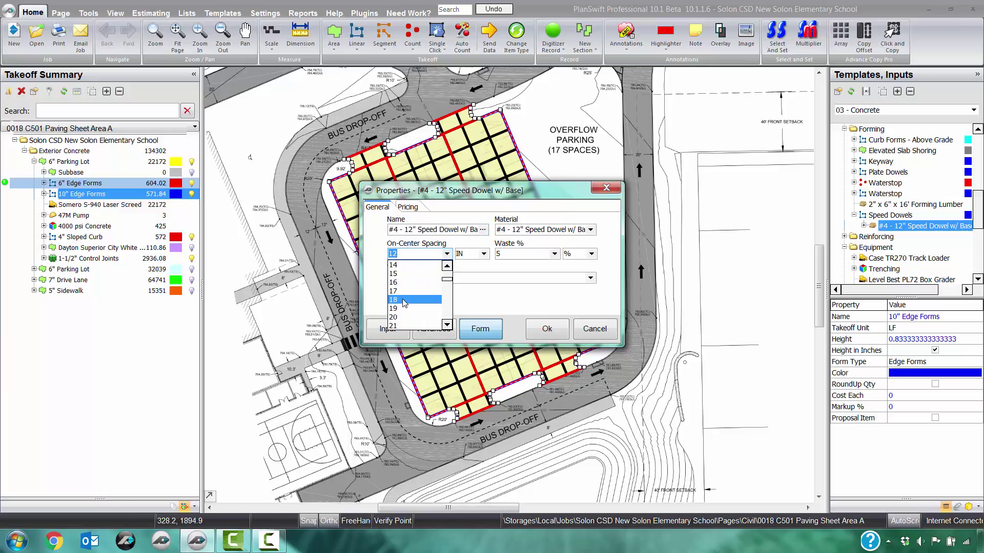
pyautogui.click(405, 300)
pyautogui.click(590, 230)
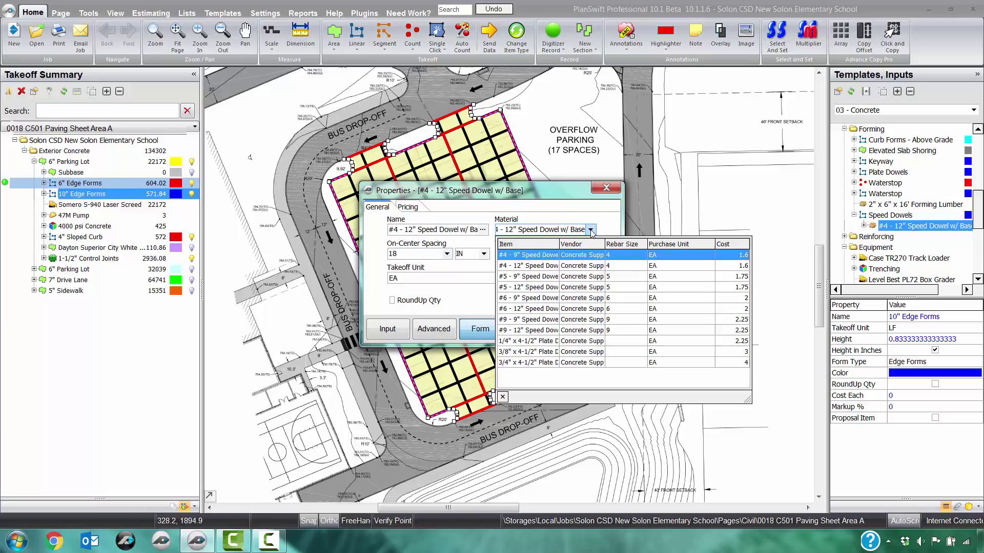
pyautogui.click(536, 301)
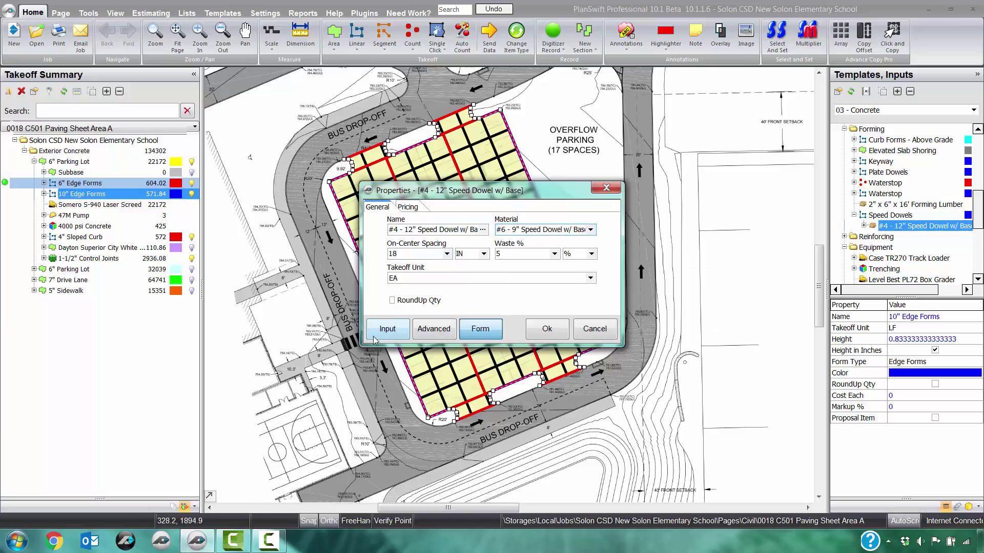
# Set the material of the 18" dowels to #6 Epoxy Smooth Dowels in the detailed inputs and accept the speed dowel properties
pyautogui.click(388, 328)
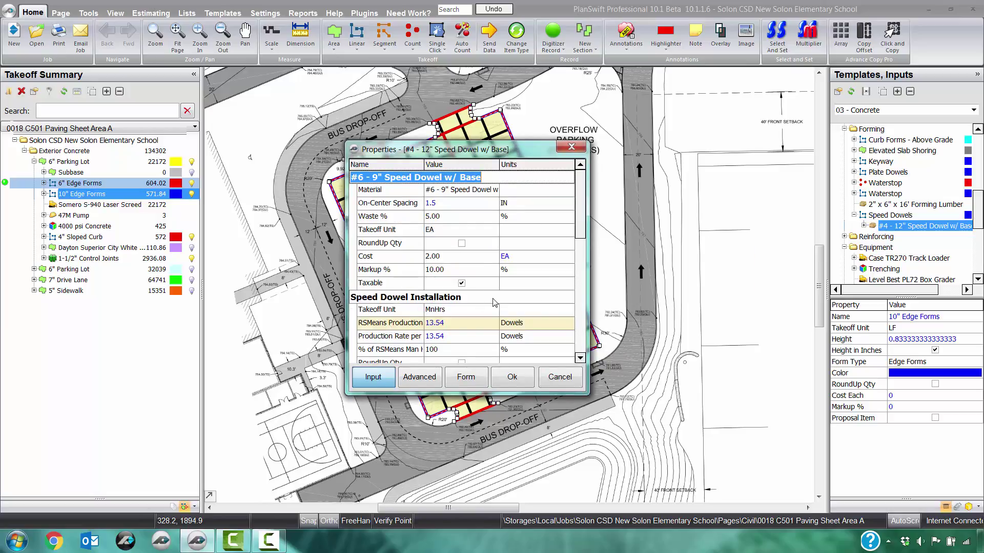
pyautogui.scroll(-3, 495, 301)
pyautogui.scroll(-1, 495, 300)
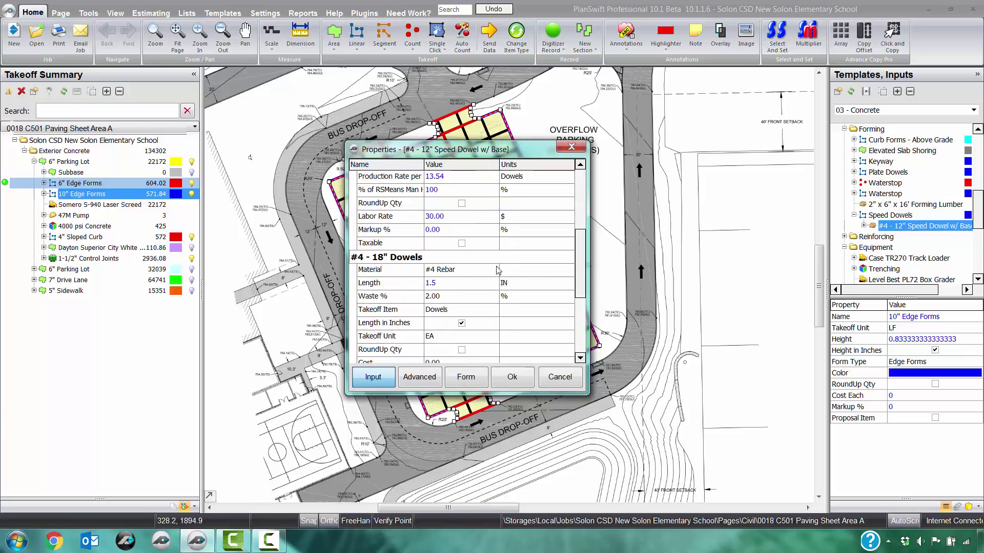
pyautogui.click(495, 272)
pyautogui.scroll(-10, 479, 417)
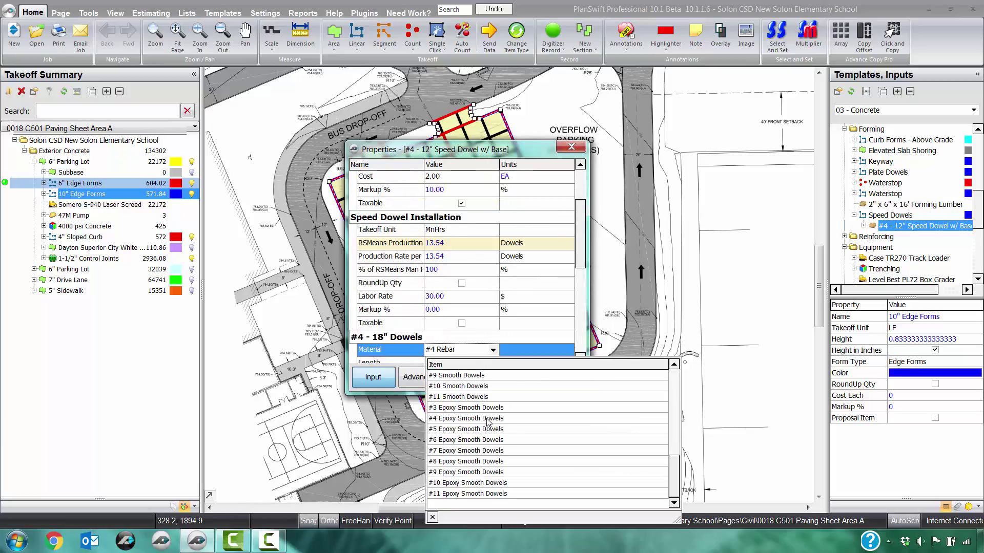
pyautogui.click(468, 439)
pyautogui.scroll(-1, 498, 307)
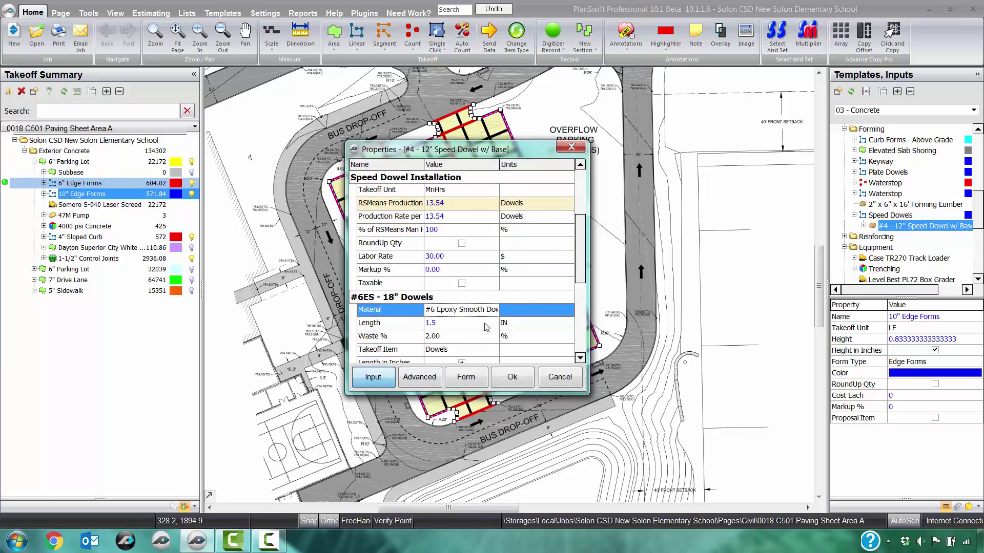
pyautogui.scroll(-2, 487, 327)
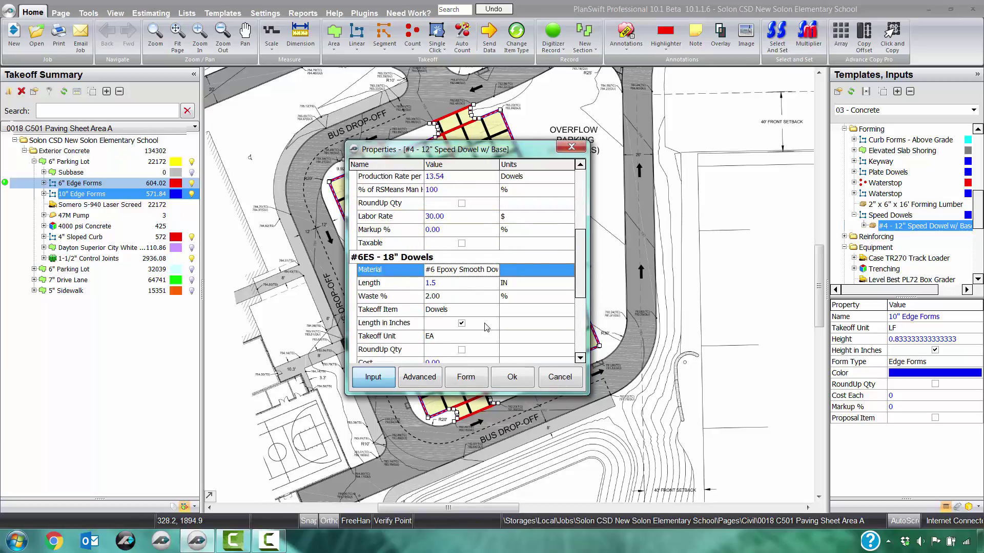
pyautogui.click(512, 376)
# Examine the speed dowel, installation and 18" dowel quantities under 6" Edge Forms, and collapse the item again
pyautogui.click(44, 183)
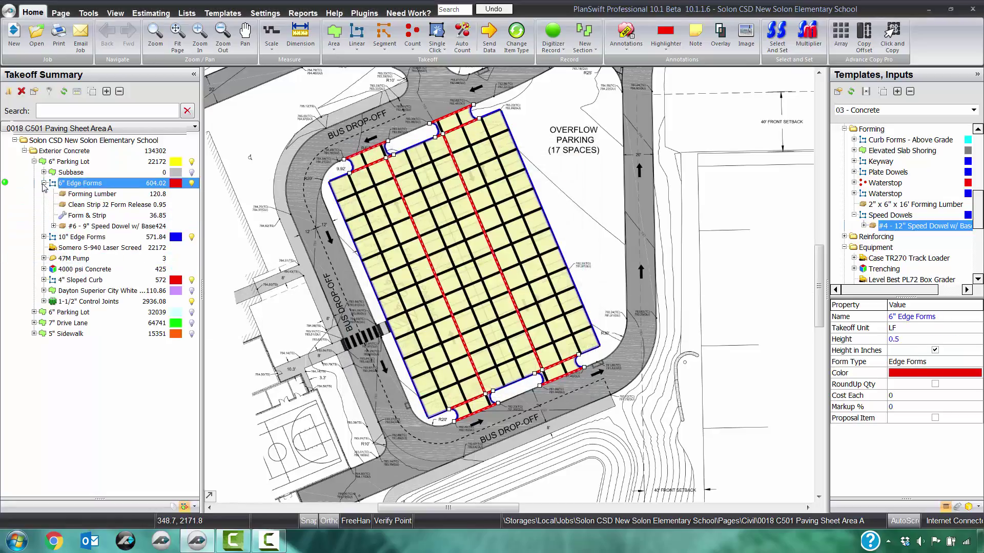
pyautogui.click(53, 226)
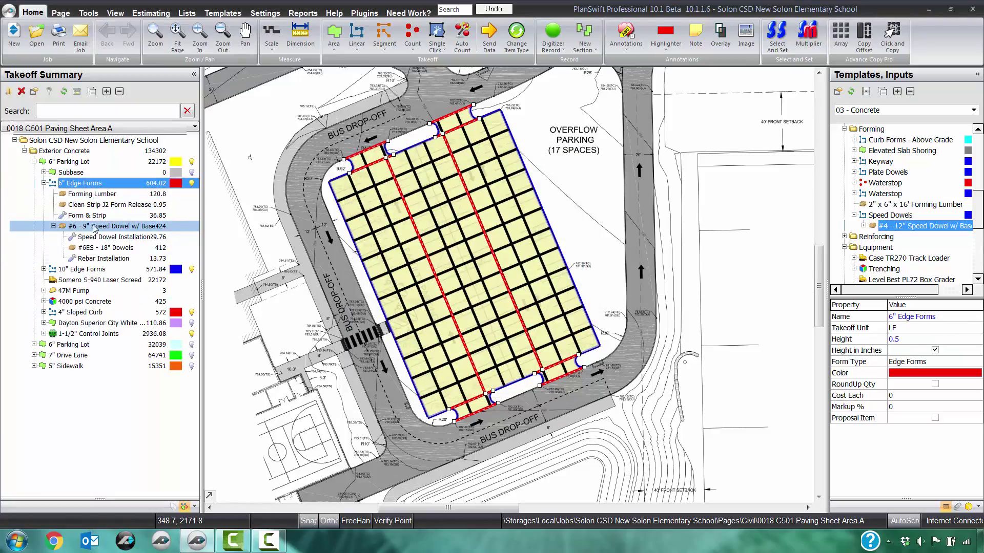
pyautogui.click(104, 238)
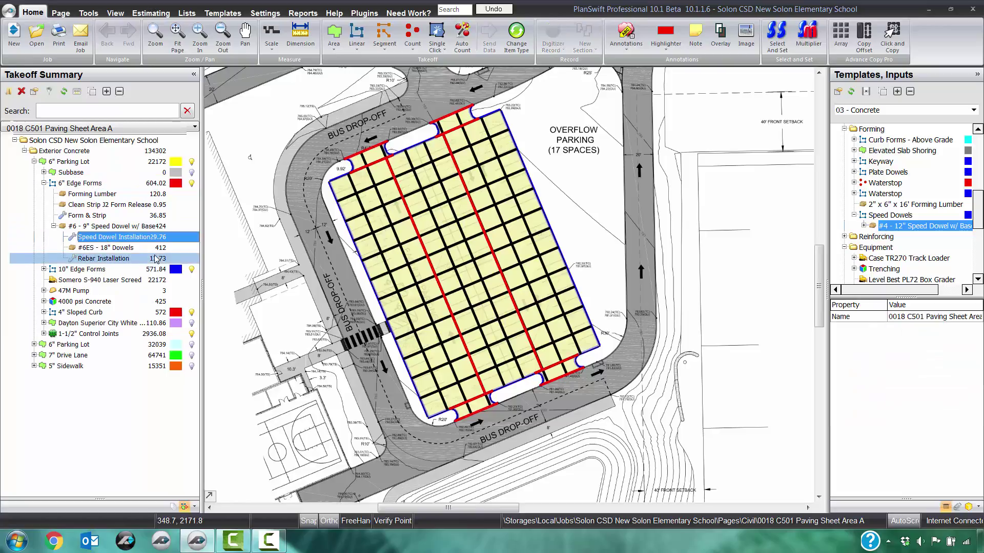
pyautogui.click(114, 248)
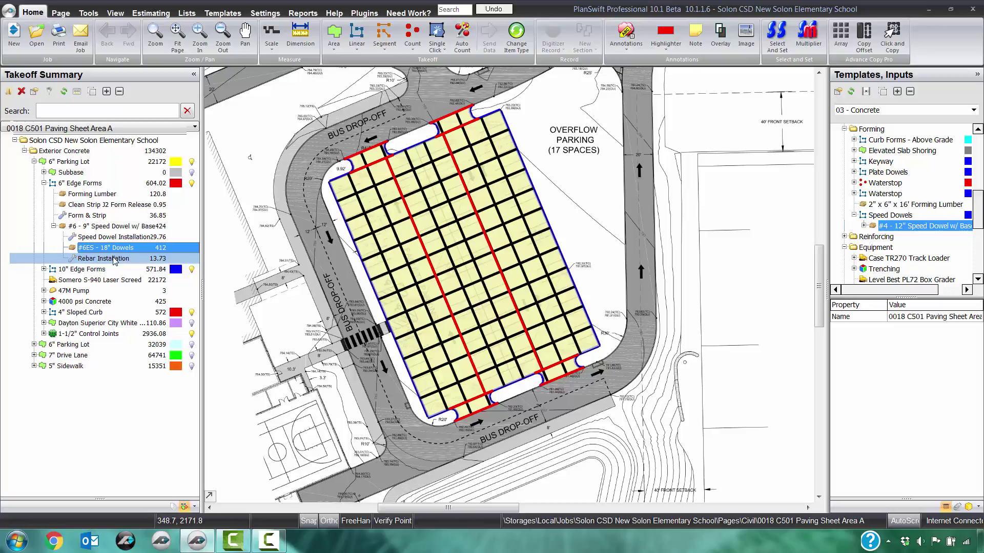
pyautogui.click(102, 226)
pyautogui.click(54, 226)
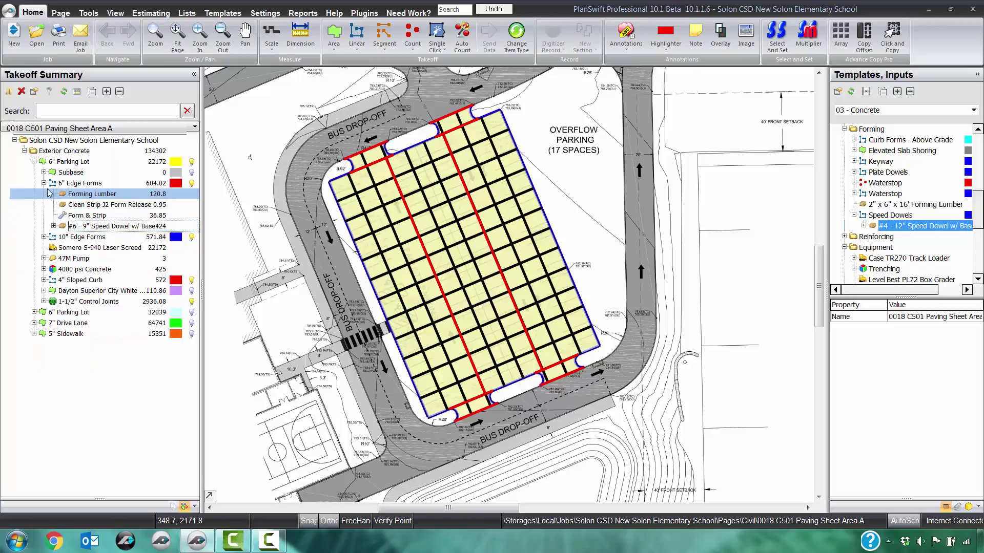
pyautogui.click(76, 183)
pyautogui.click(43, 183)
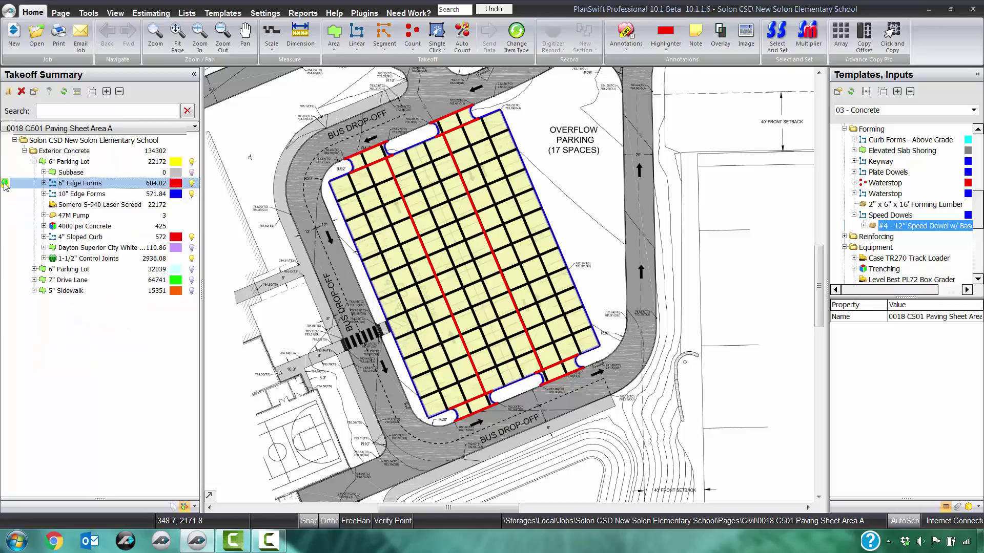
# Refresh the 6" Edge Forms quantity by briefly starting and stopping recording on that item
pyautogui.click(5, 183)
pyautogui.click(6, 183)
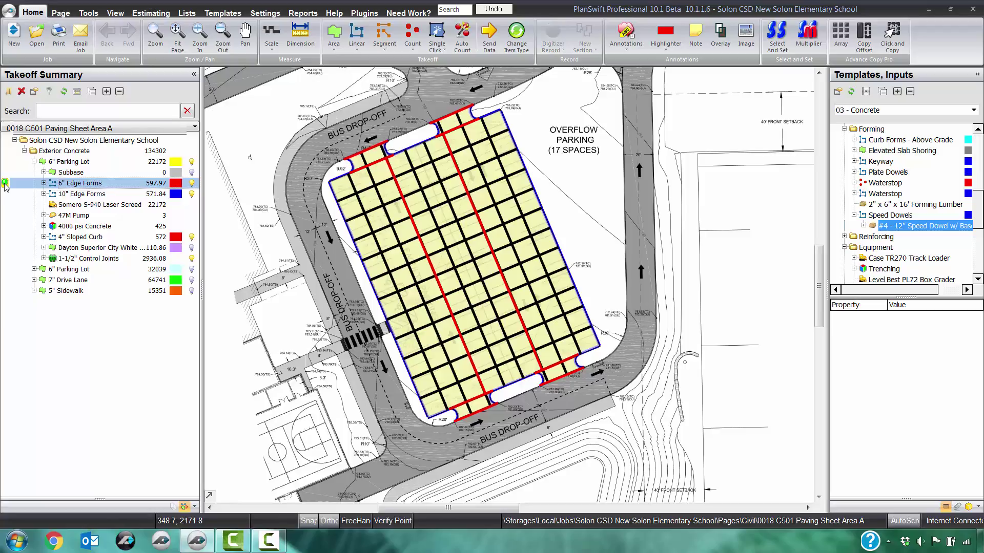
pyautogui.click(70, 197)
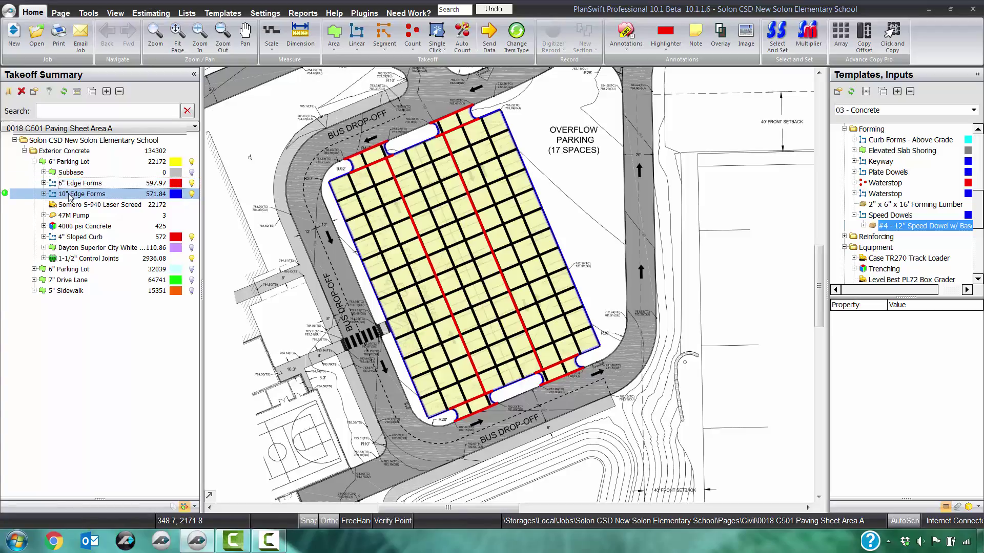
pyautogui.click(81, 206)
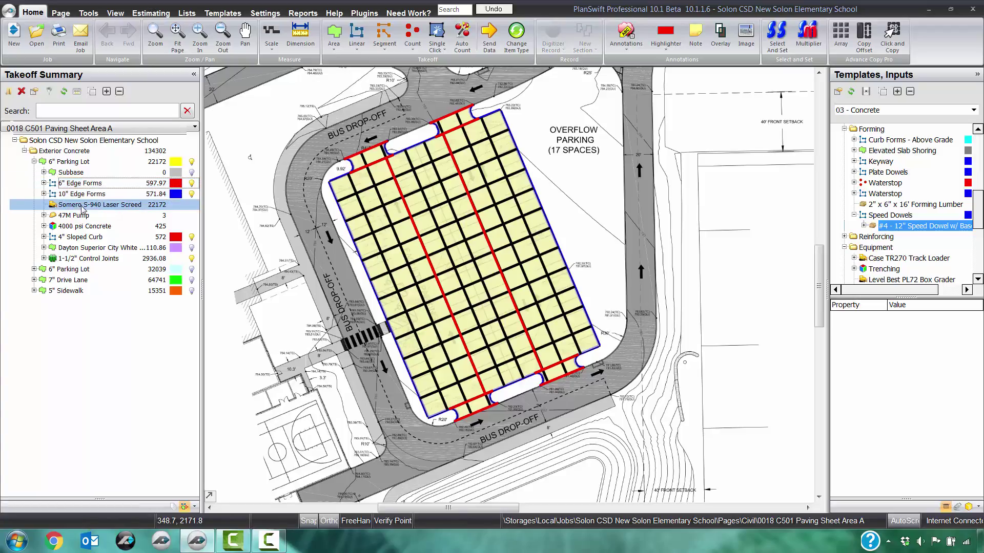
# Examine the concrete placement and finish quantities under 4" Sloped Curb and 4000 psi Concrete, and collapse both items again
pyautogui.click(93, 218)
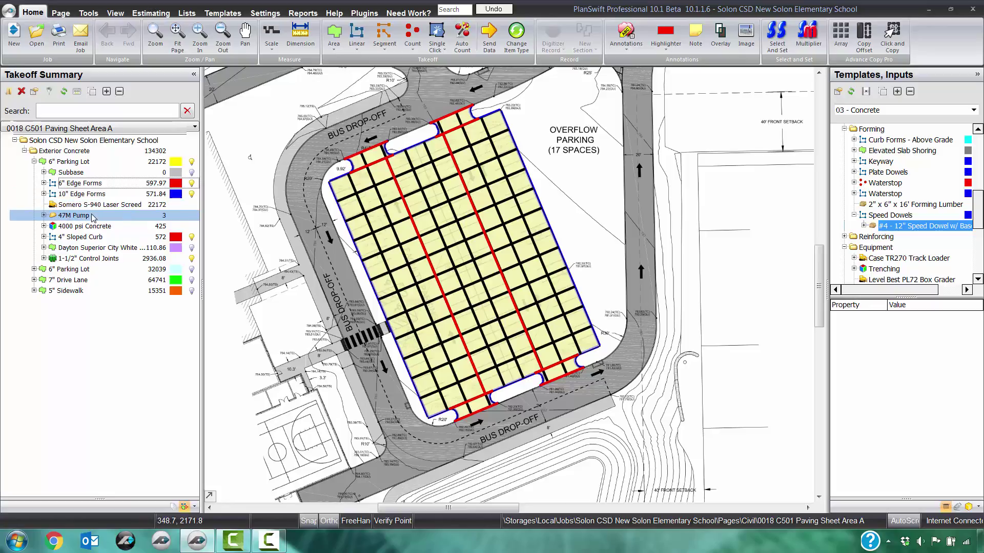
pyautogui.click(70, 237)
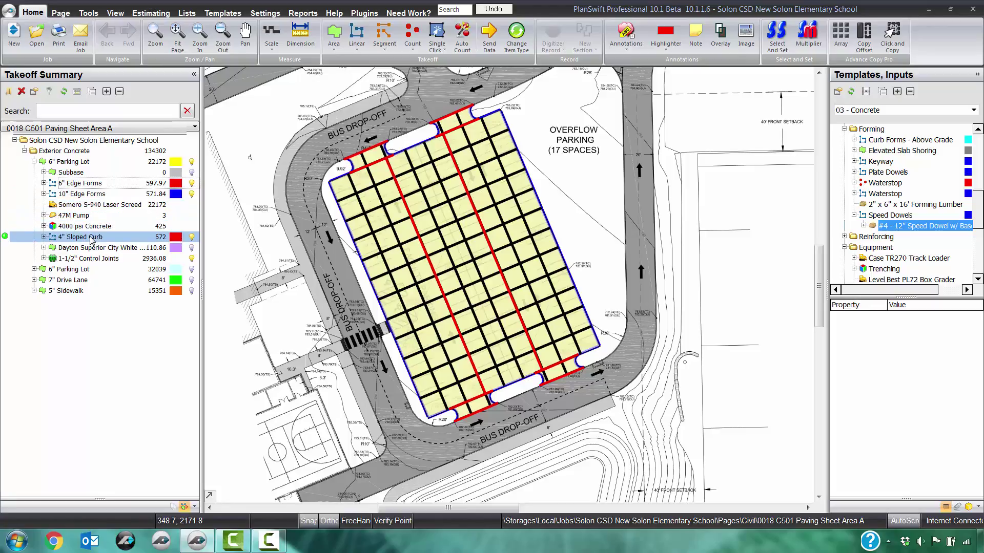
pyautogui.click(44, 237)
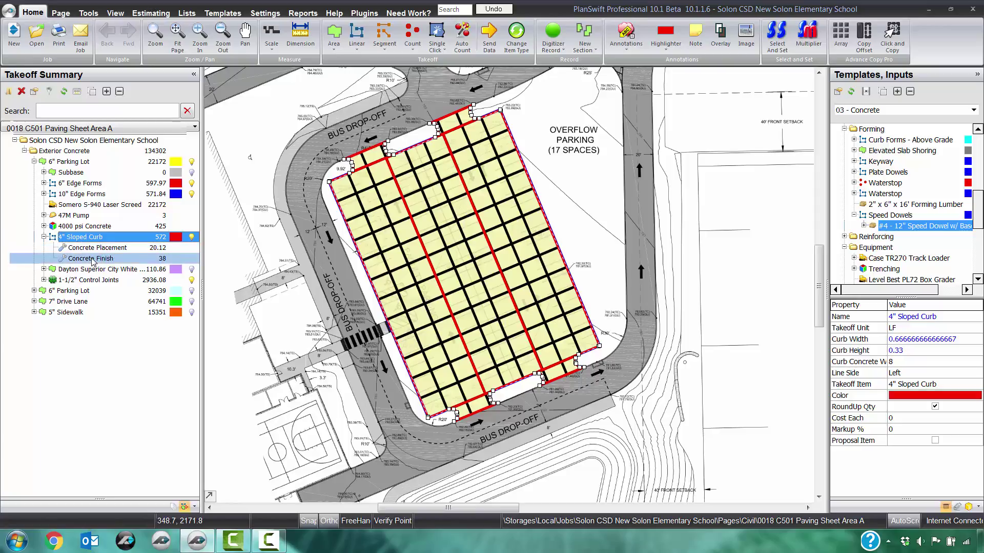
pyautogui.click(44, 226)
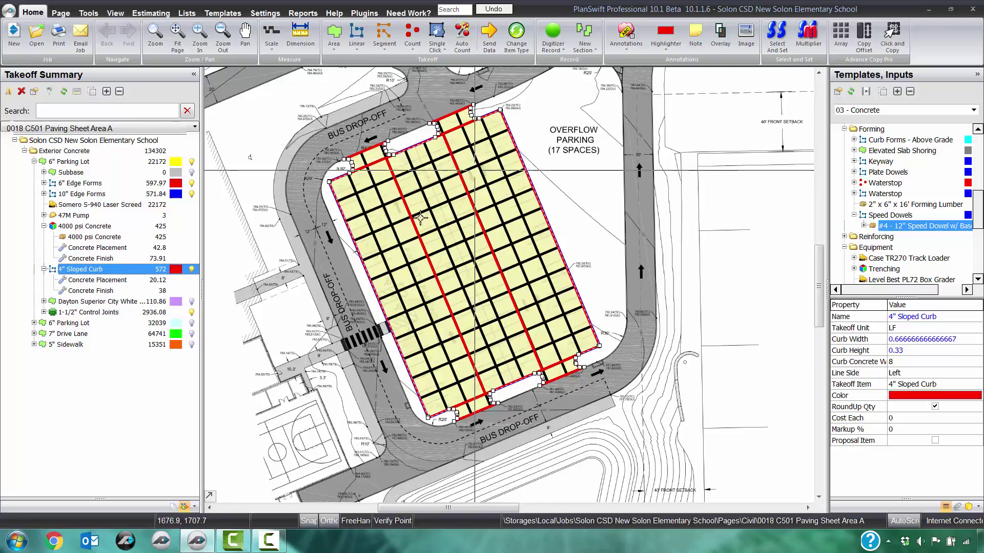
pyautogui.click(137, 280)
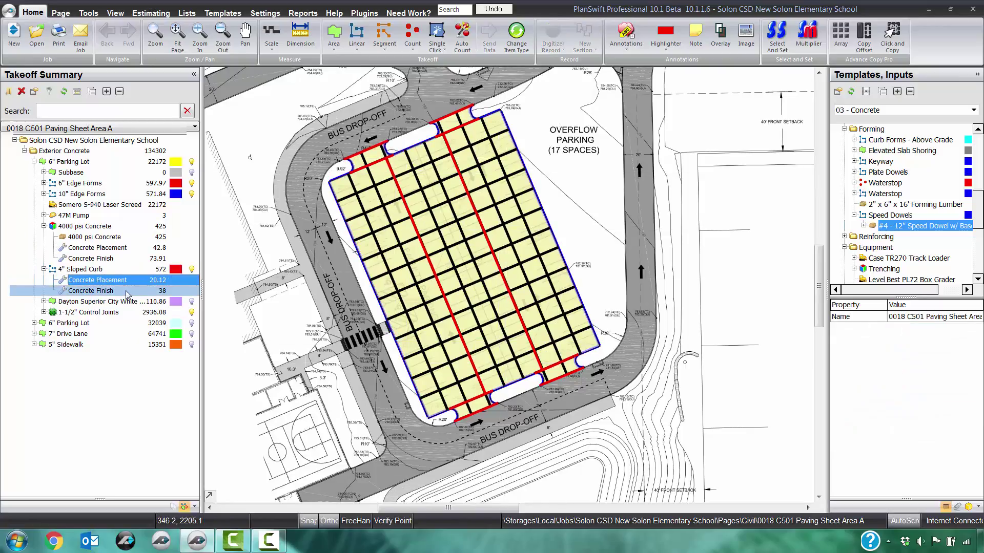
pyautogui.click(127, 292)
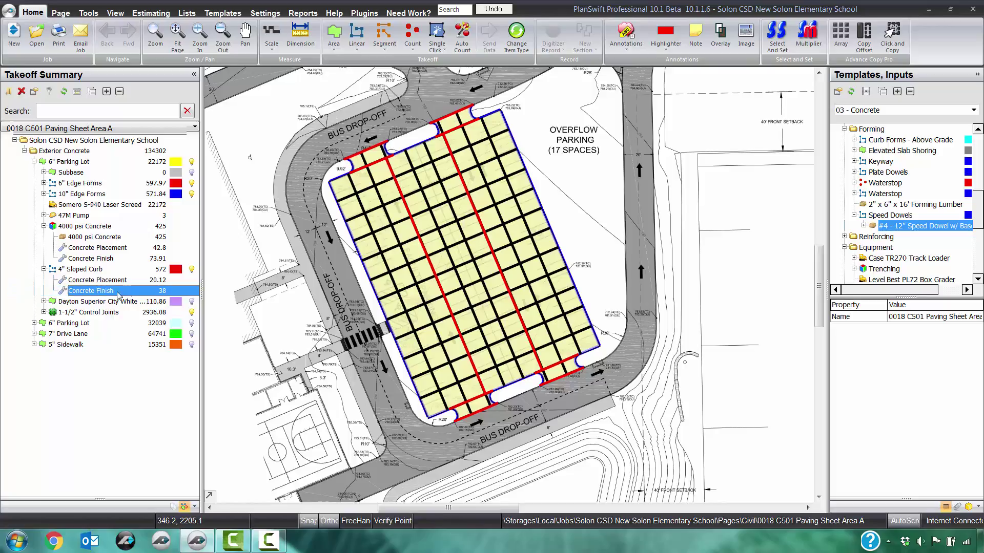
pyautogui.click(44, 270)
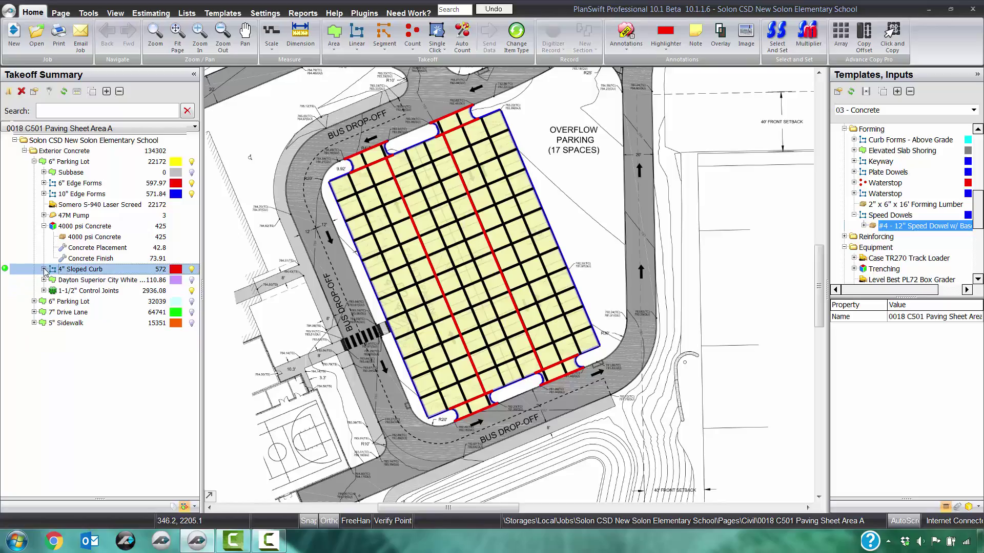
pyautogui.click(45, 226)
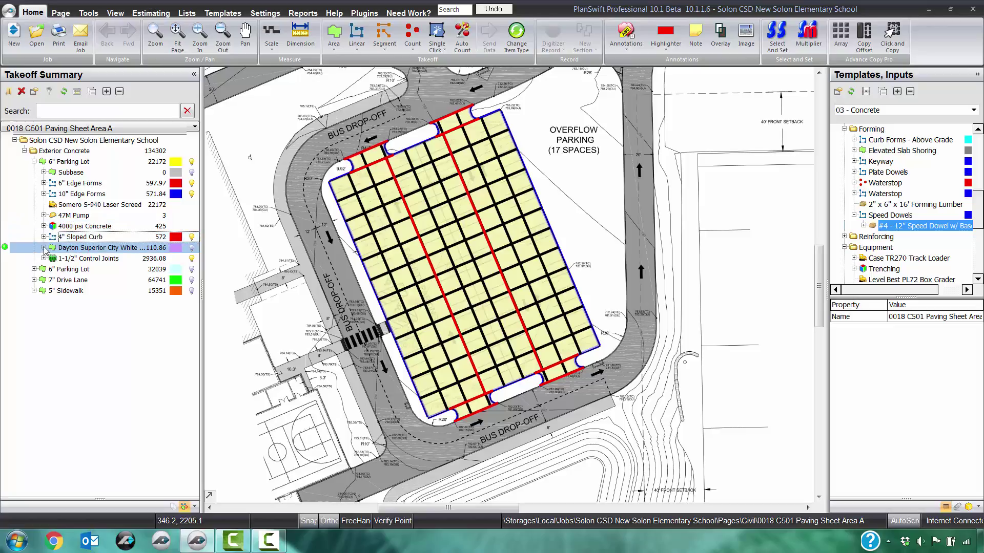
pyautogui.click(74, 250)
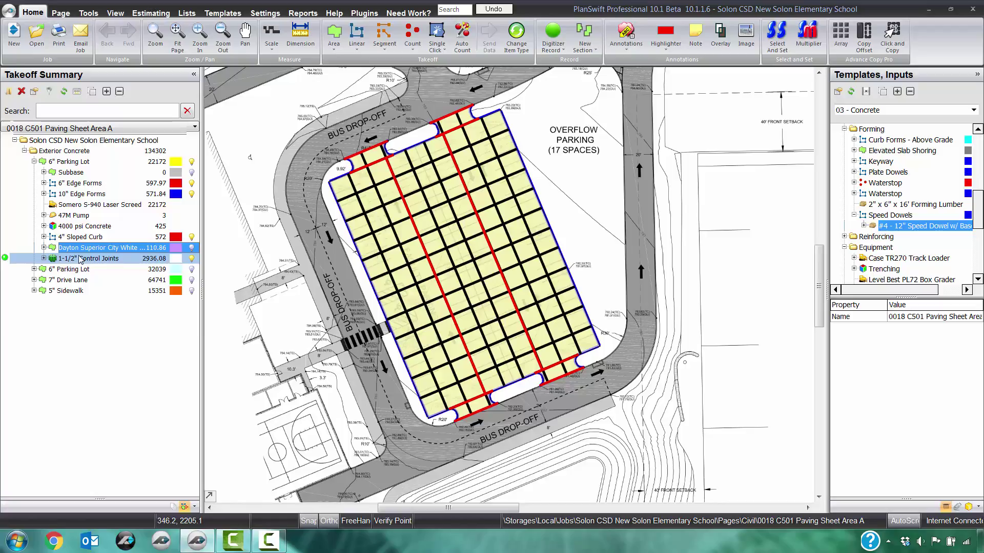
pyautogui.click(239, 291)
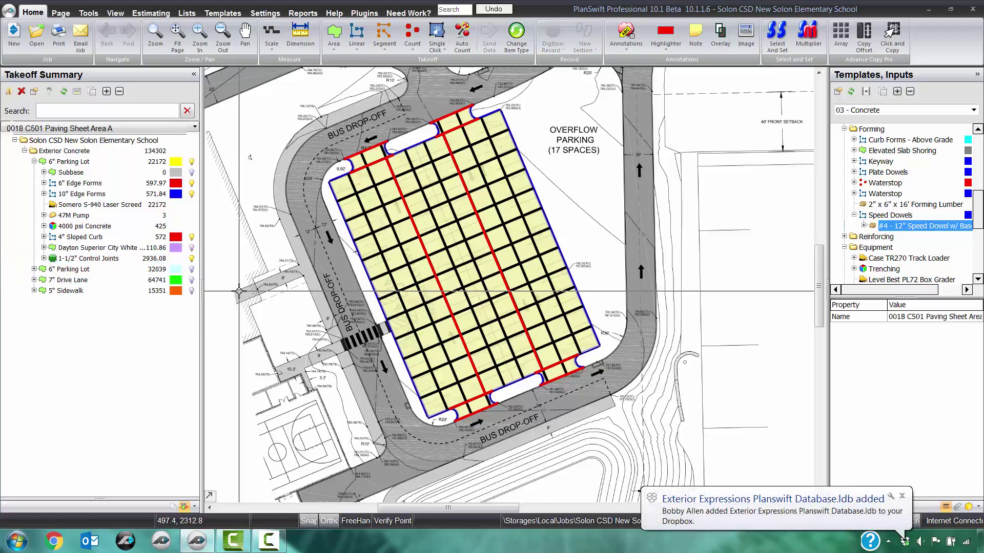
pyautogui.click(6, 162)
pyautogui.press('Escape')
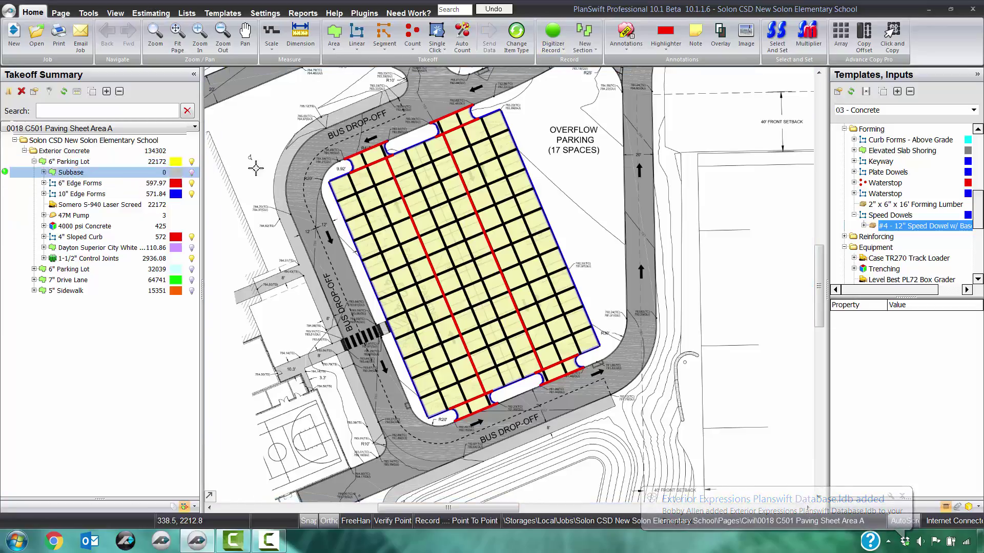
pyautogui.moveTo(277, 144); pyautogui.dragTo(276, 154)
# Open the bid totals estimate and examine the material and labor costs of 4000 psi Concrete under the first 6" Parking Lot
pyautogui.click(150, 12)
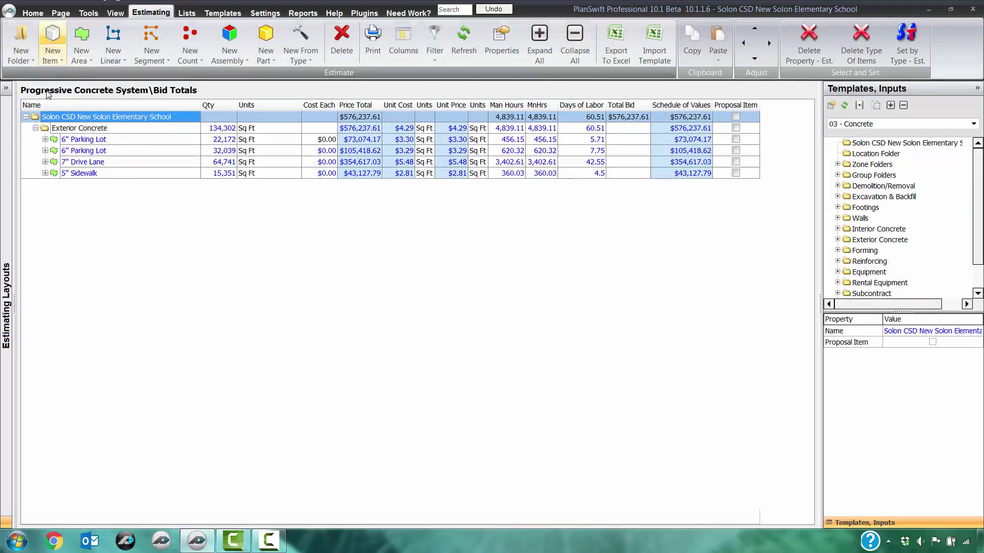
pyautogui.click(45, 139)
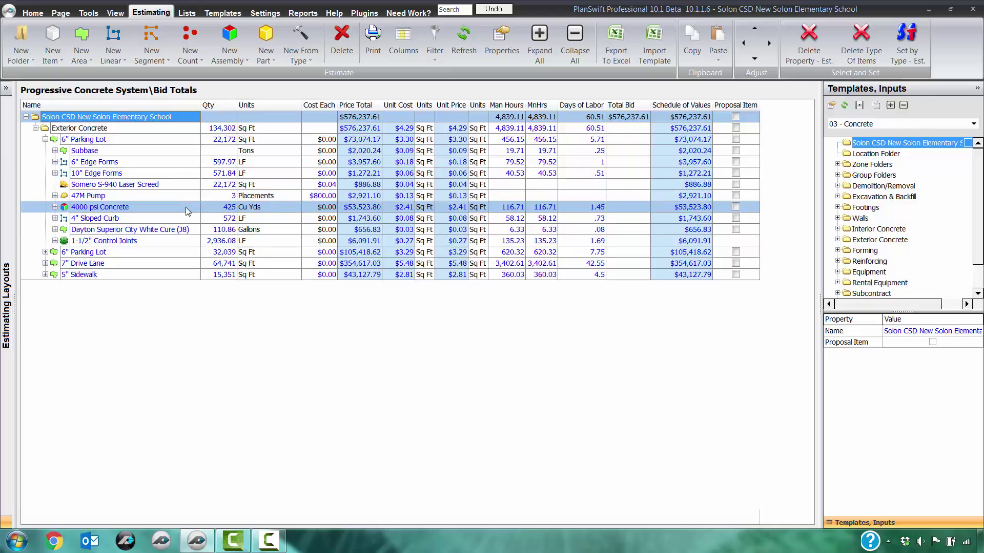
pyautogui.click(55, 207)
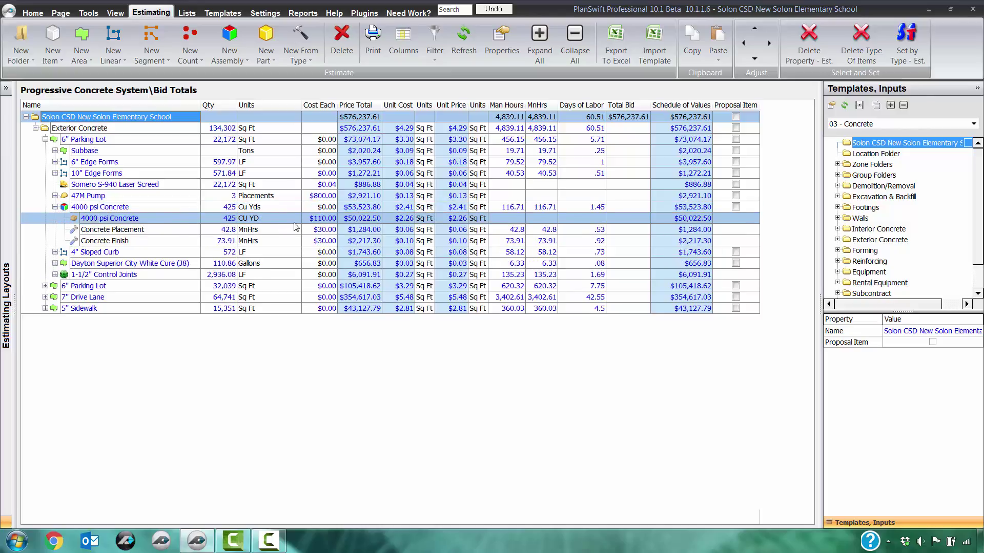
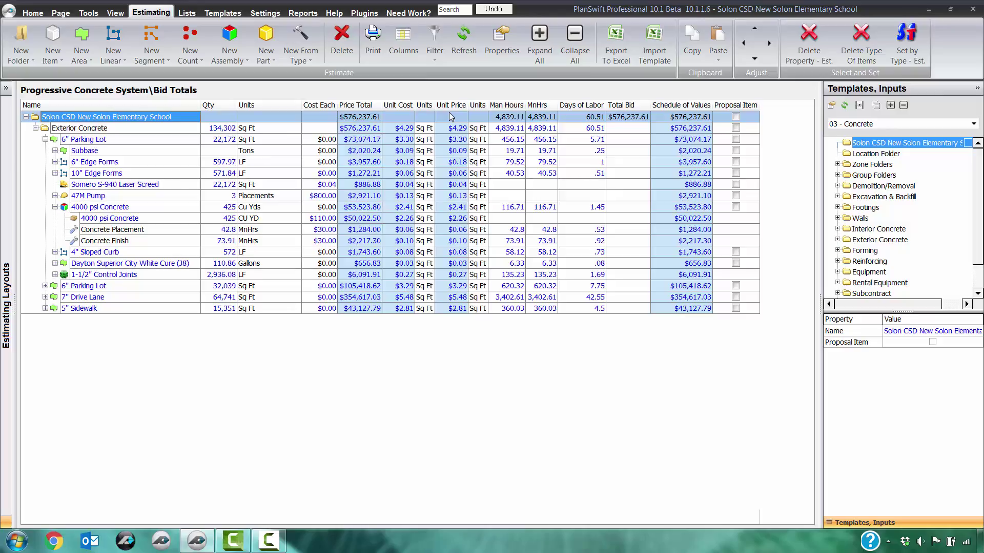
pyautogui.click(55, 207)
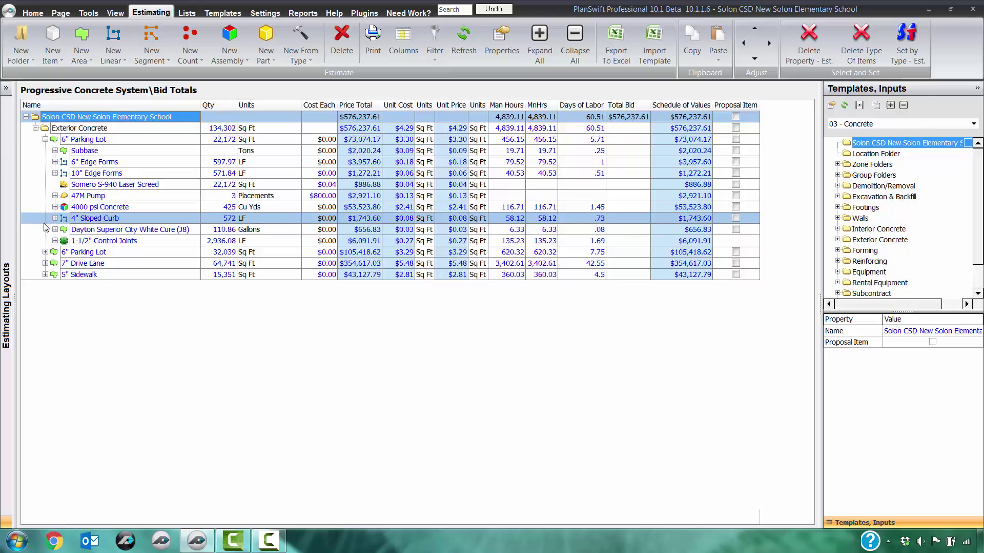
# Review the quantities, prices and unit costs of the first 6" Parking Lot and its line items, from Subbase to 47M Pump
pyautogui.click(137, 150)
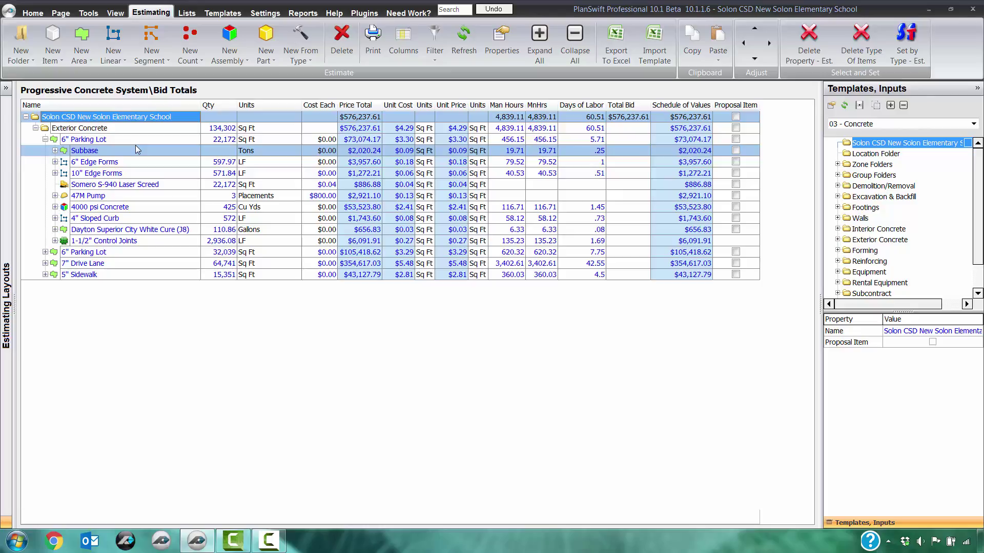
pyautogui.click(143, 160)
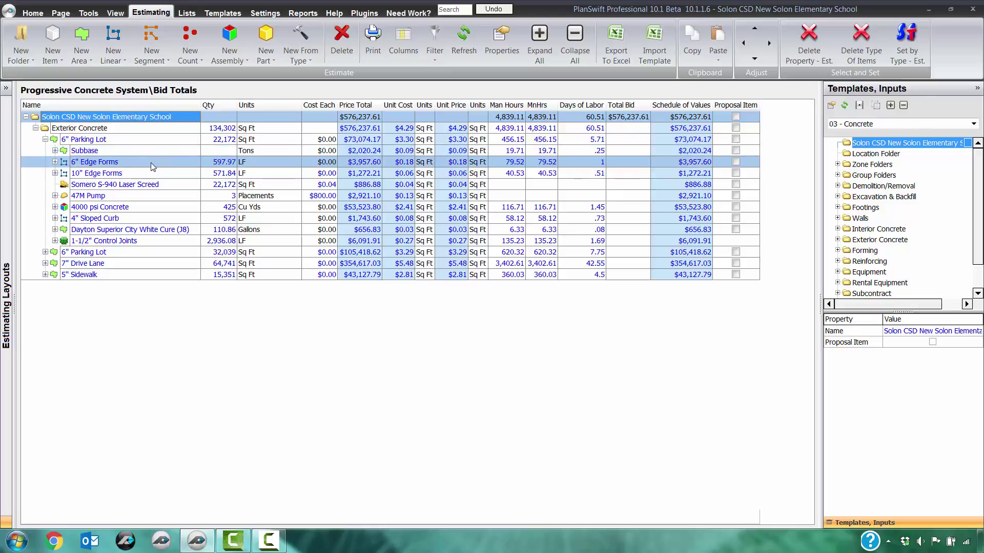
pyautogui.click(157, 182)
pyautogui.click(160, 198)
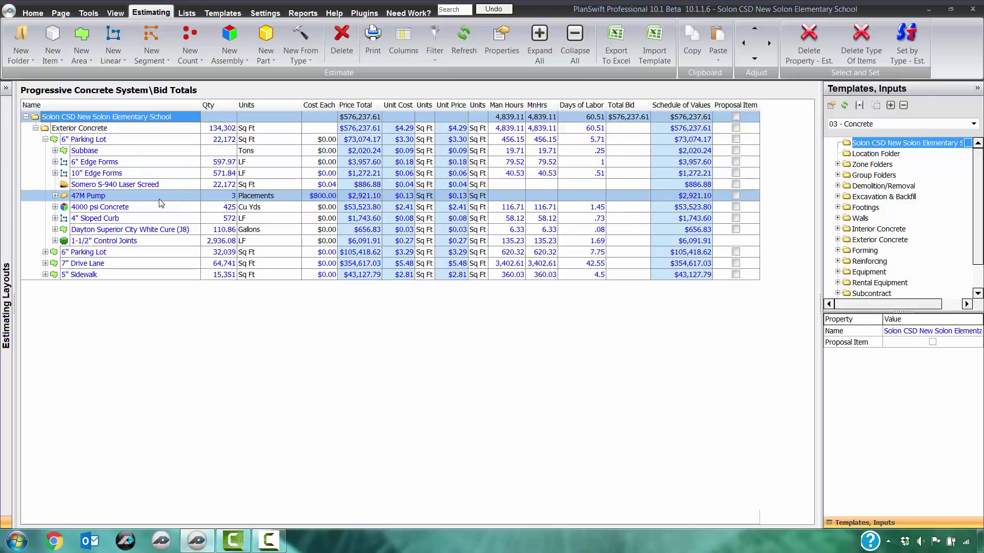
pyautogui.click(167, 185)
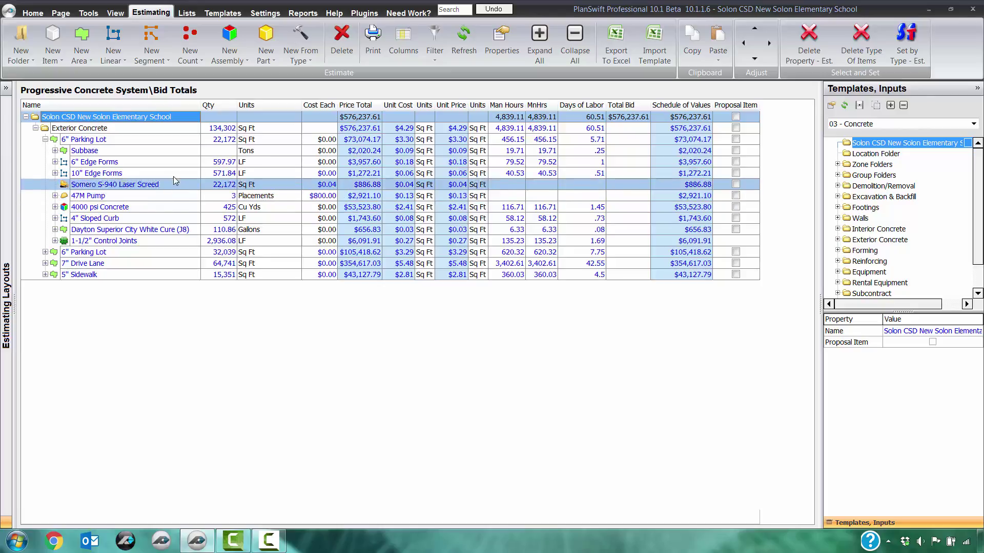
pyautogui.click(172, 175)
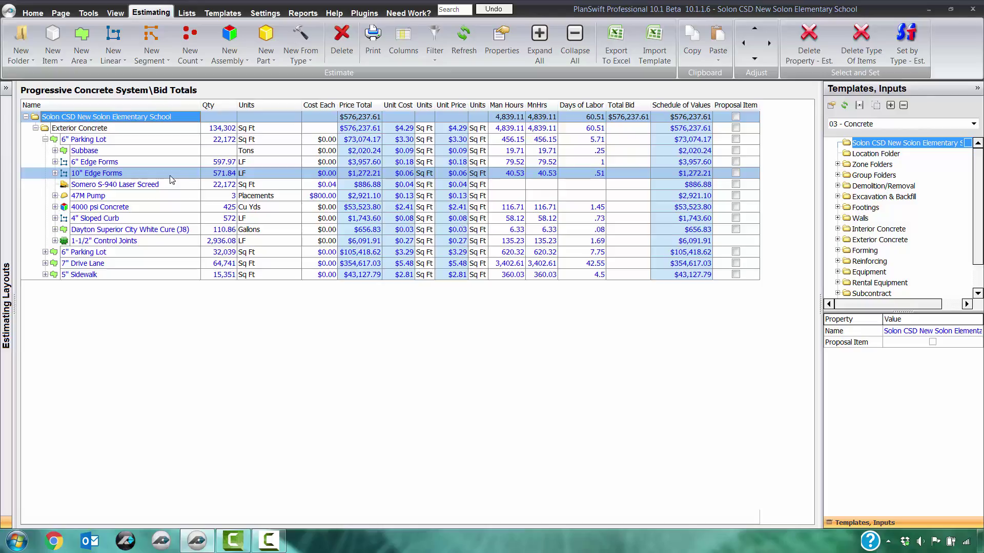
pyautogui.click(153, 195)
pyautogui.click(146, 185)
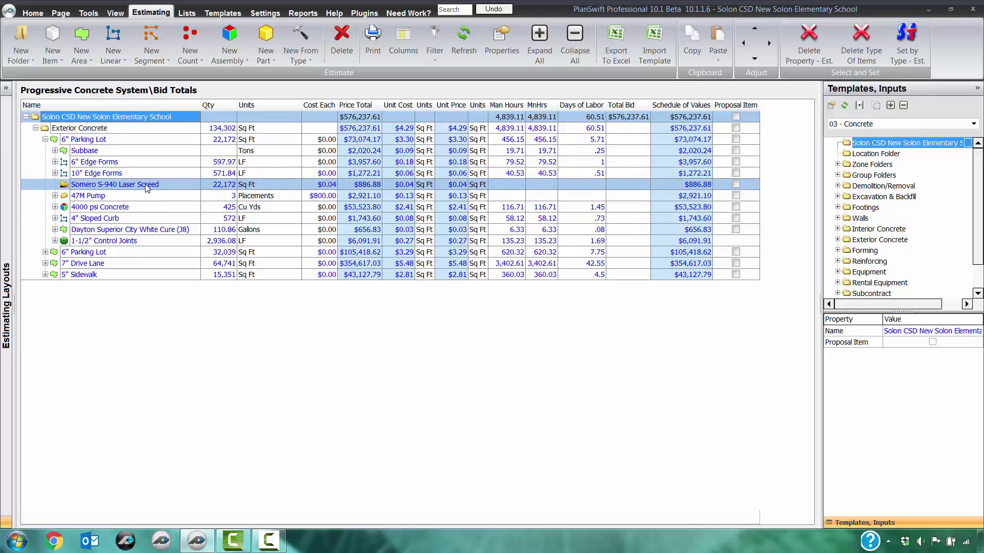
pyautogui.click(256, 162)
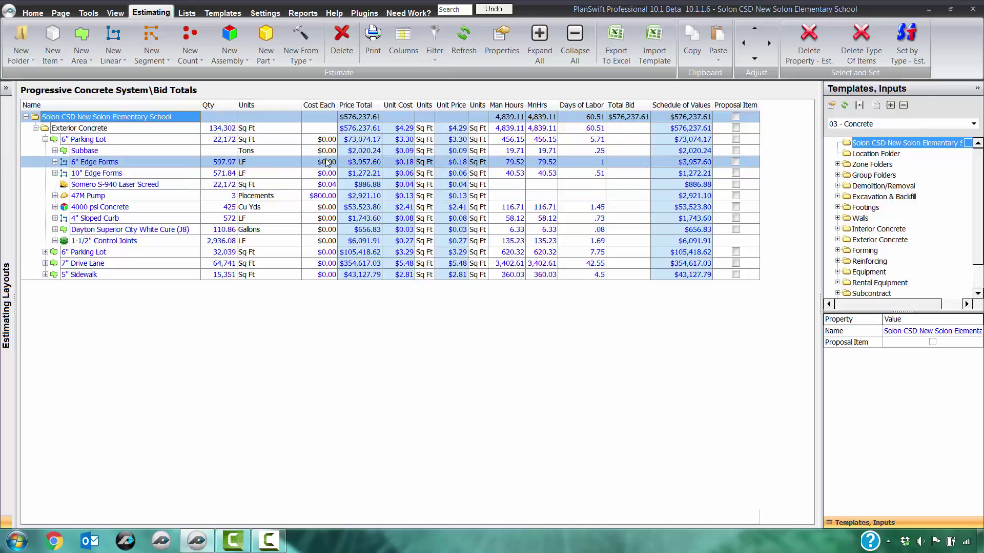
pyautogui.click(333, 150)
pyautogui.click(369, 139)
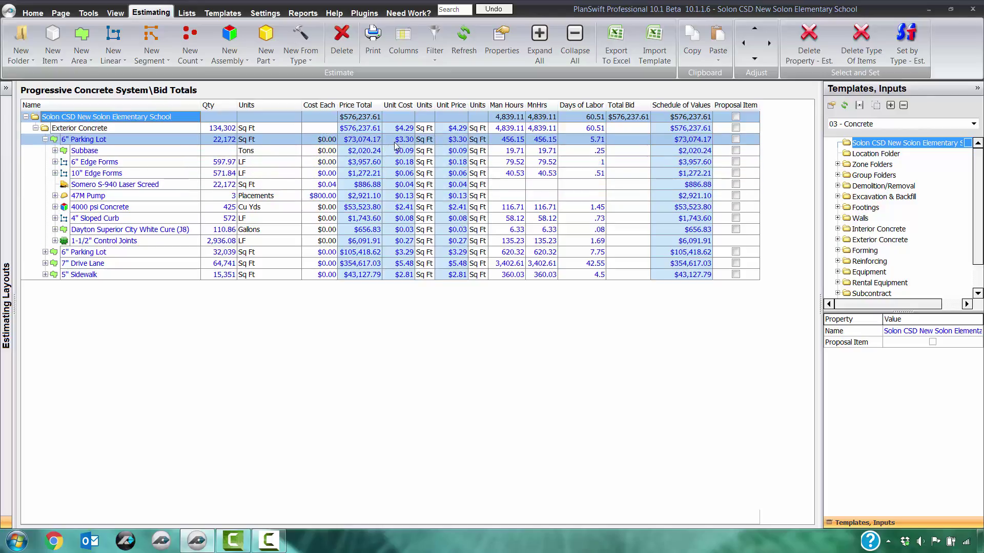
pyautogui.click(329, 178)
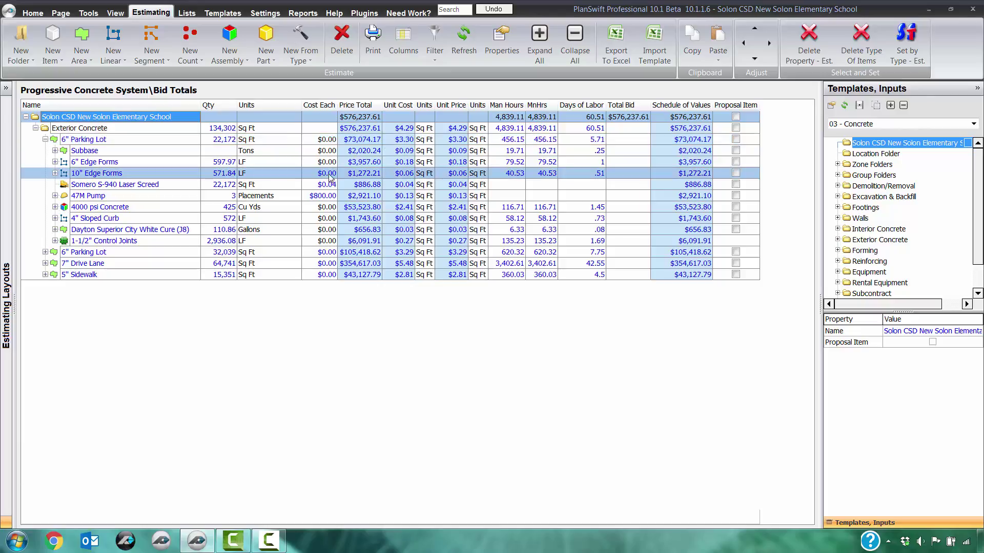
pyautogui.click(305, 185)
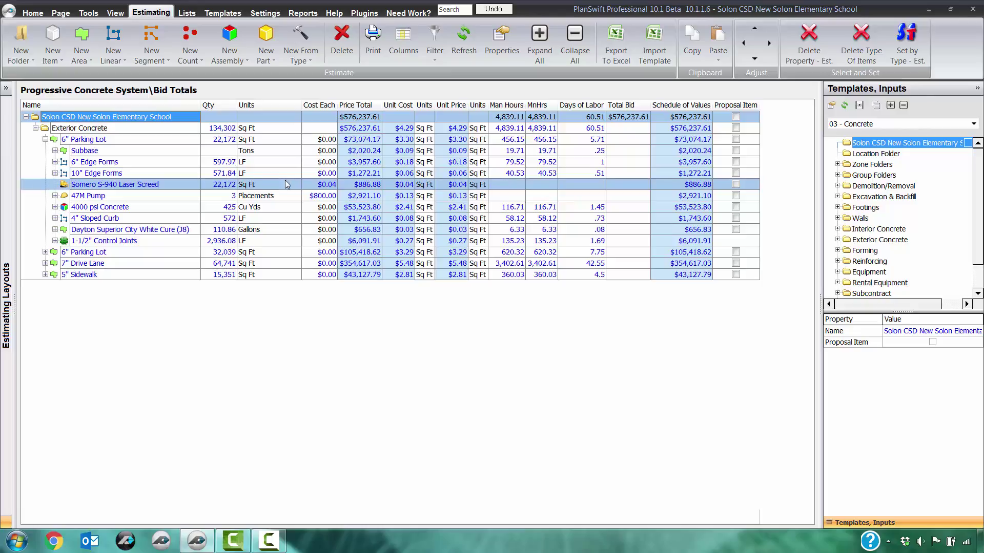
pyautogui.click(164, 141)
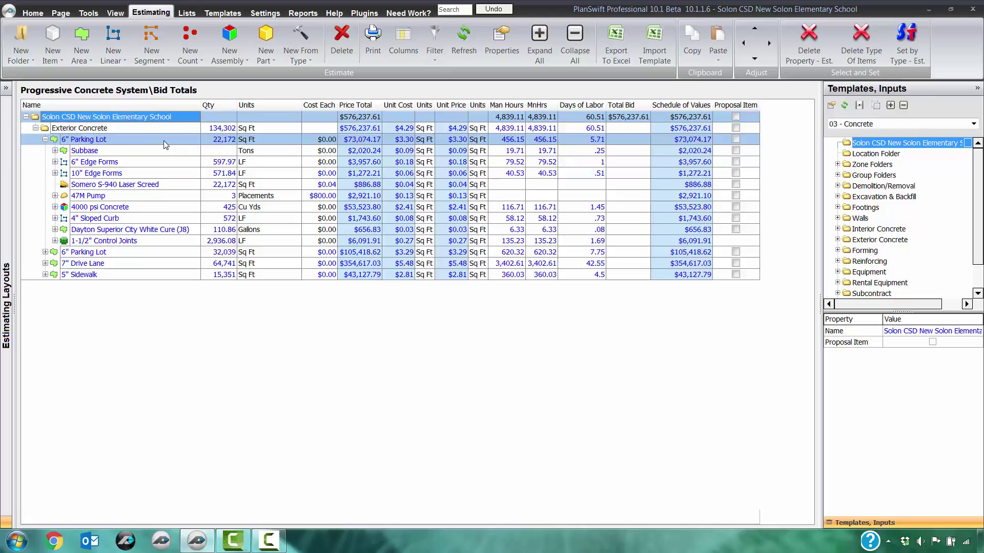
pyautogui.keyDown('ctrl'); pyautogui.click(109, 135); pyautogui.keyUp('ctrl')
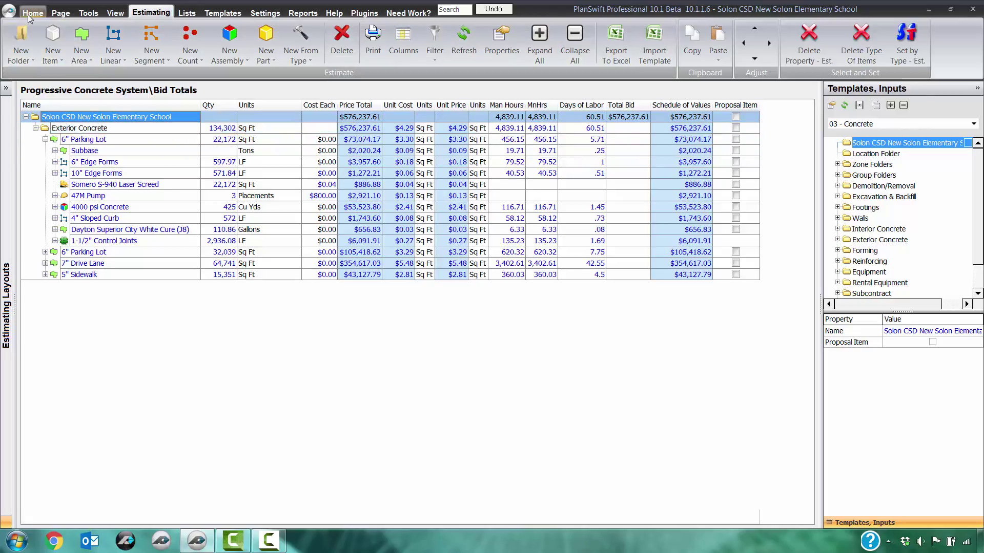